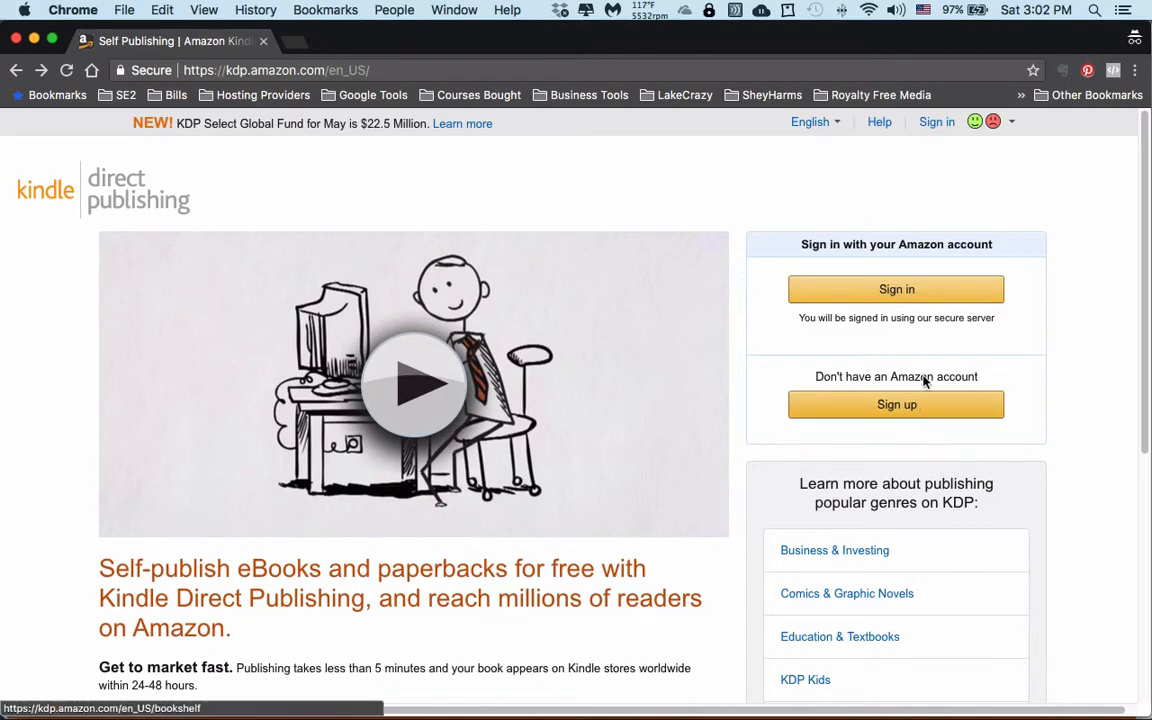
# Sign in to Kindle Direct Publishing with the saved account e-mail and account password.
pyautogui.click(916, 290)
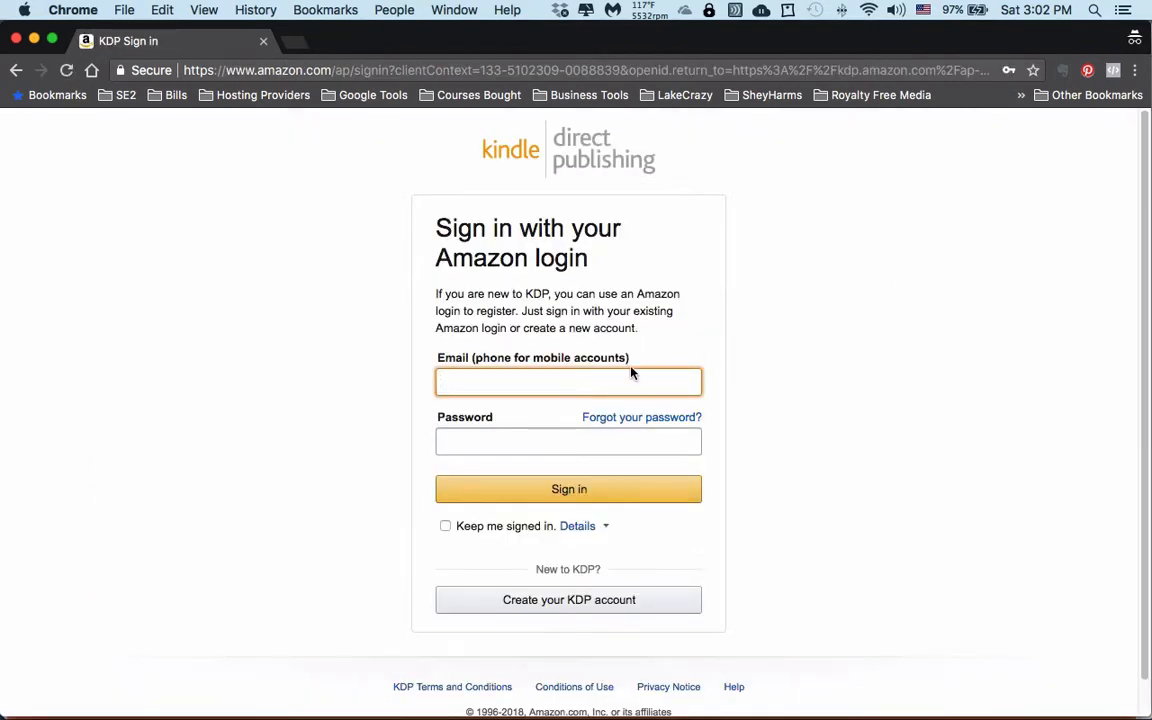
pyautogui.write('sh')
pyautogui.press('Down')
pyautogui.press('Return')
pyautogui.press('Tab')
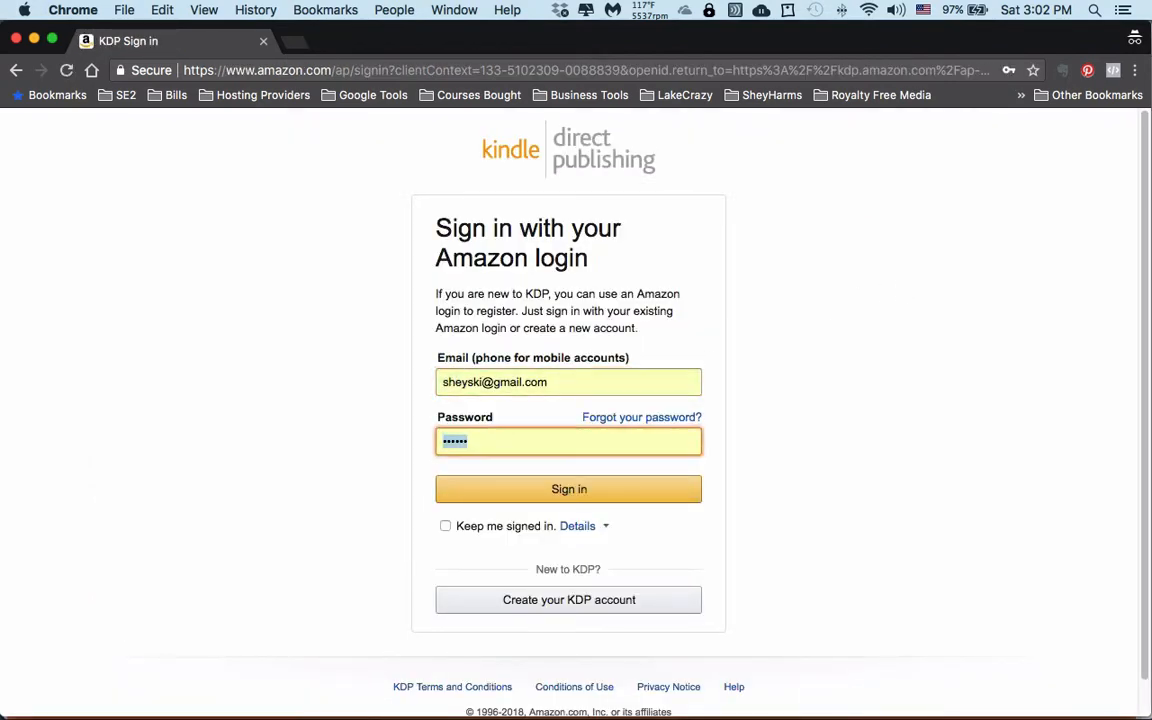
pyautogui.press('Return')
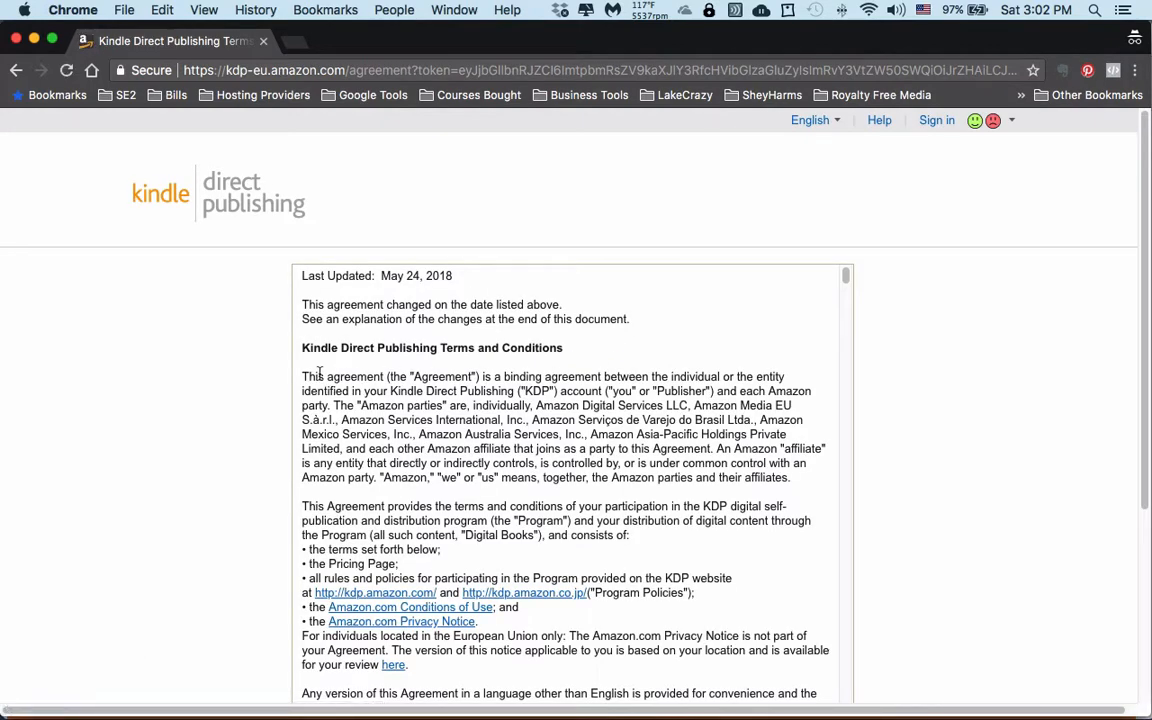
# Read through the Kindle Direct Publishing Terms and Conditions and agree to them.
pyautogui.scroll(-1, 320, 374)
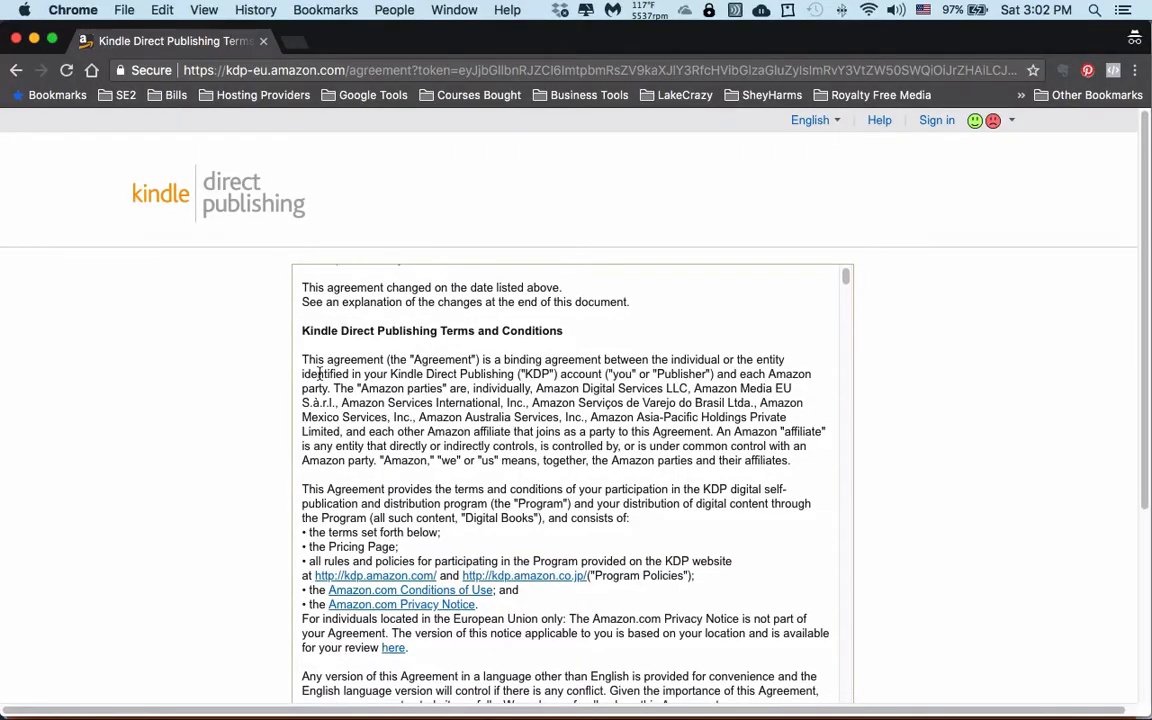
pyautogui.scroll(-20, 320, 374)
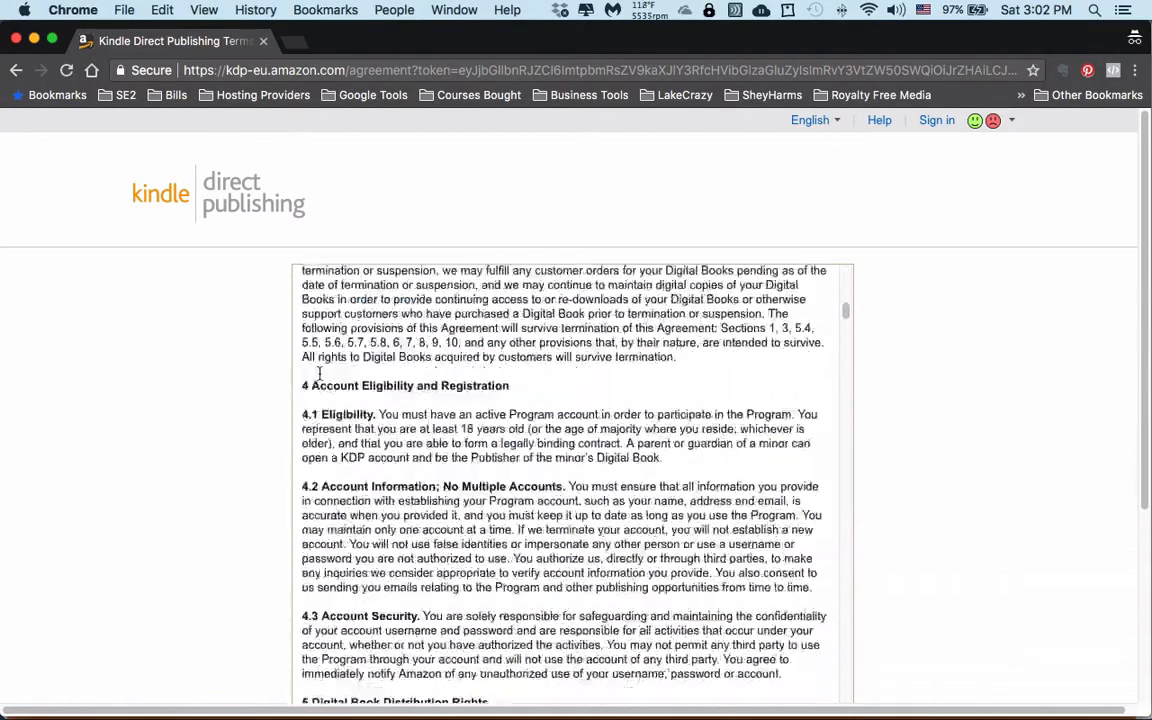
pyautogui.scroll(-20, 320, 374)
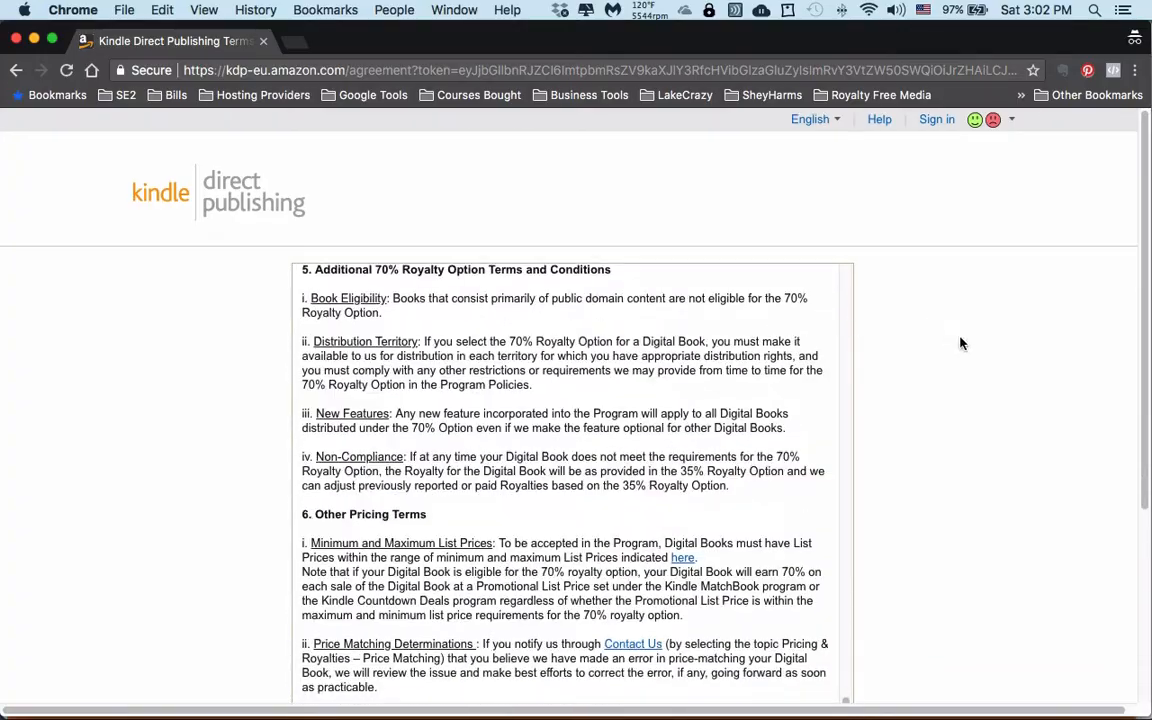
pyautogui.scroll(-5, 962, 344)
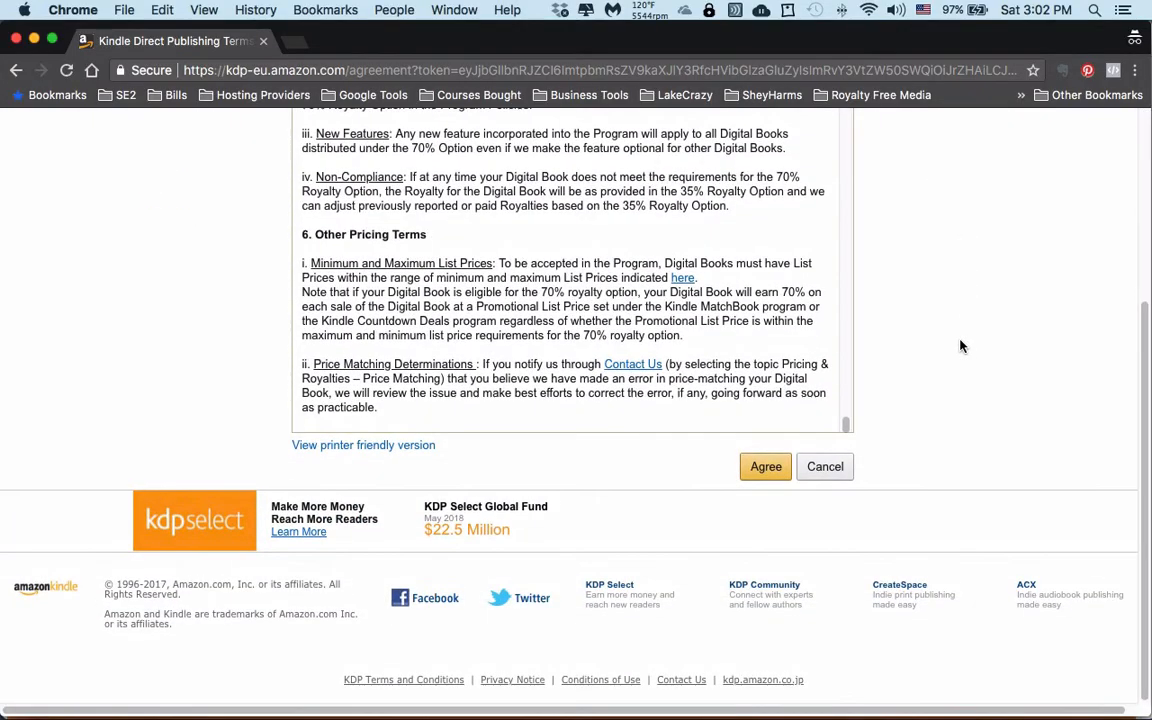
pyautogui.click(763, 469)
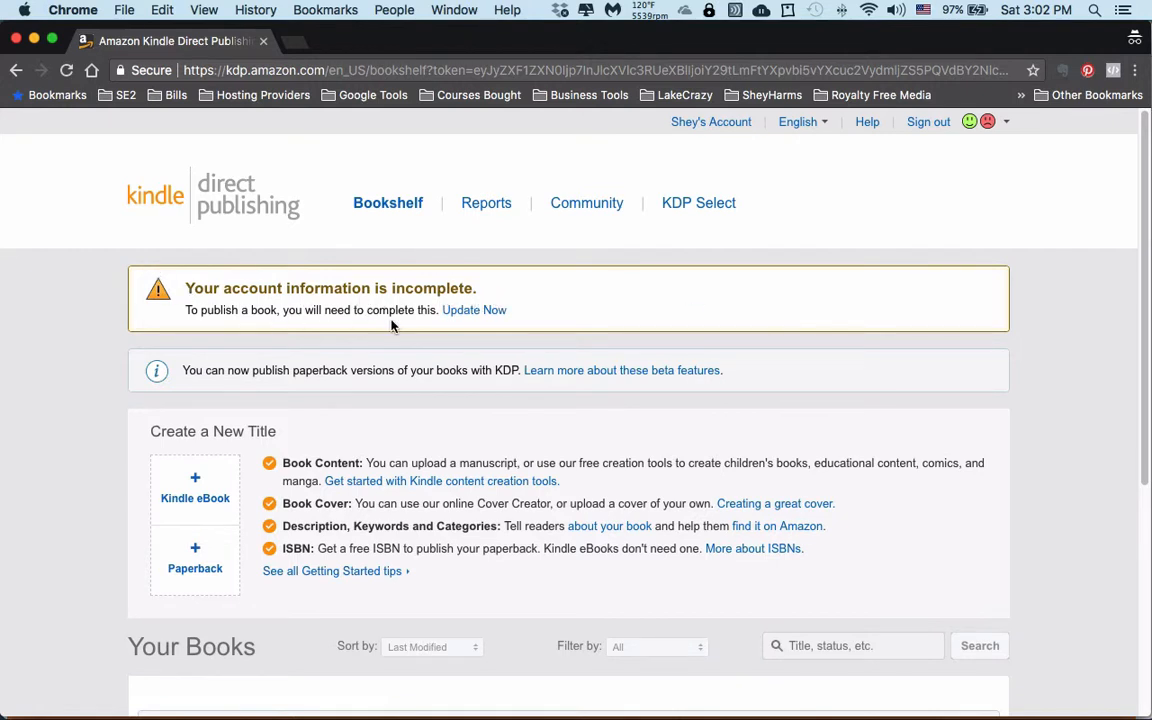
# Open the incomplete account information for updating and set the country or region of residence to United States.
pyautogui.click(474, 310)
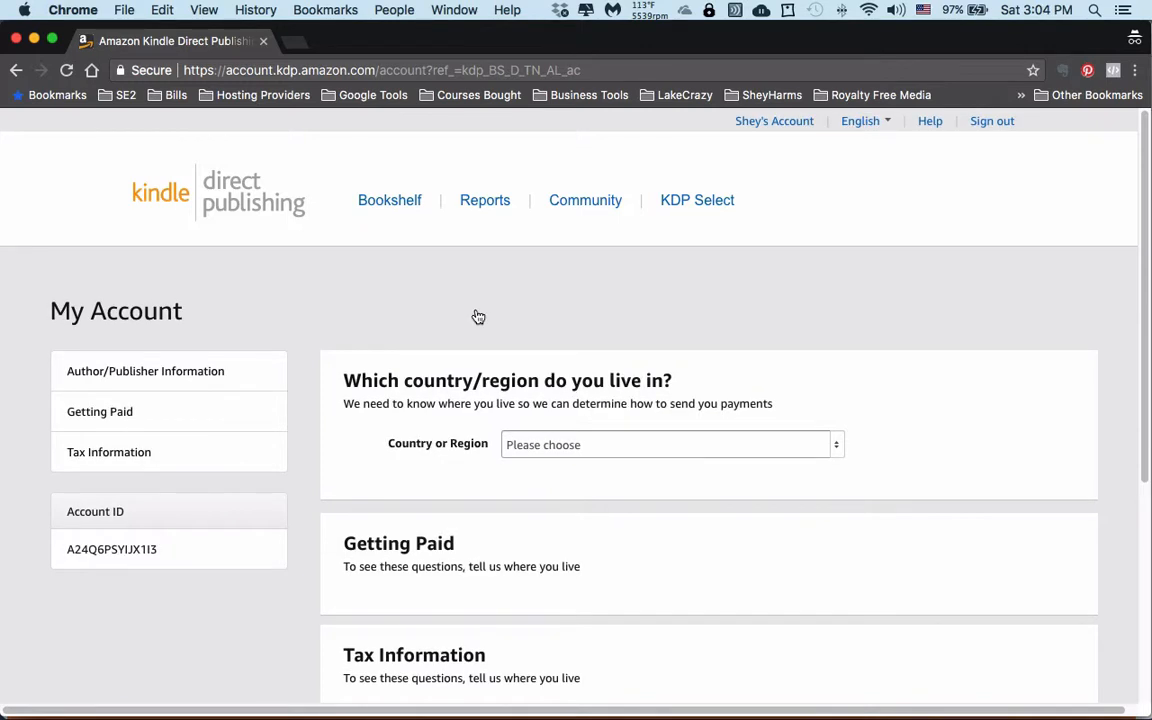
pyautogui.click(595, 449)
pyautogui.click(836, 446)
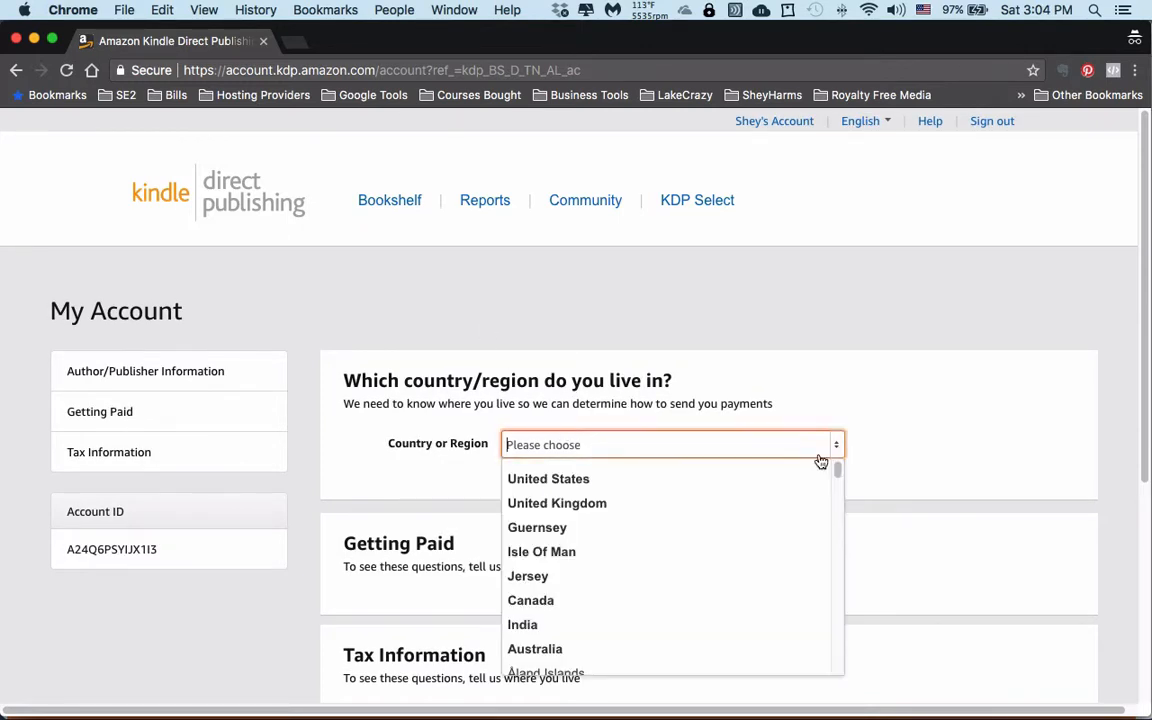
pyautogui.click(771, 478)
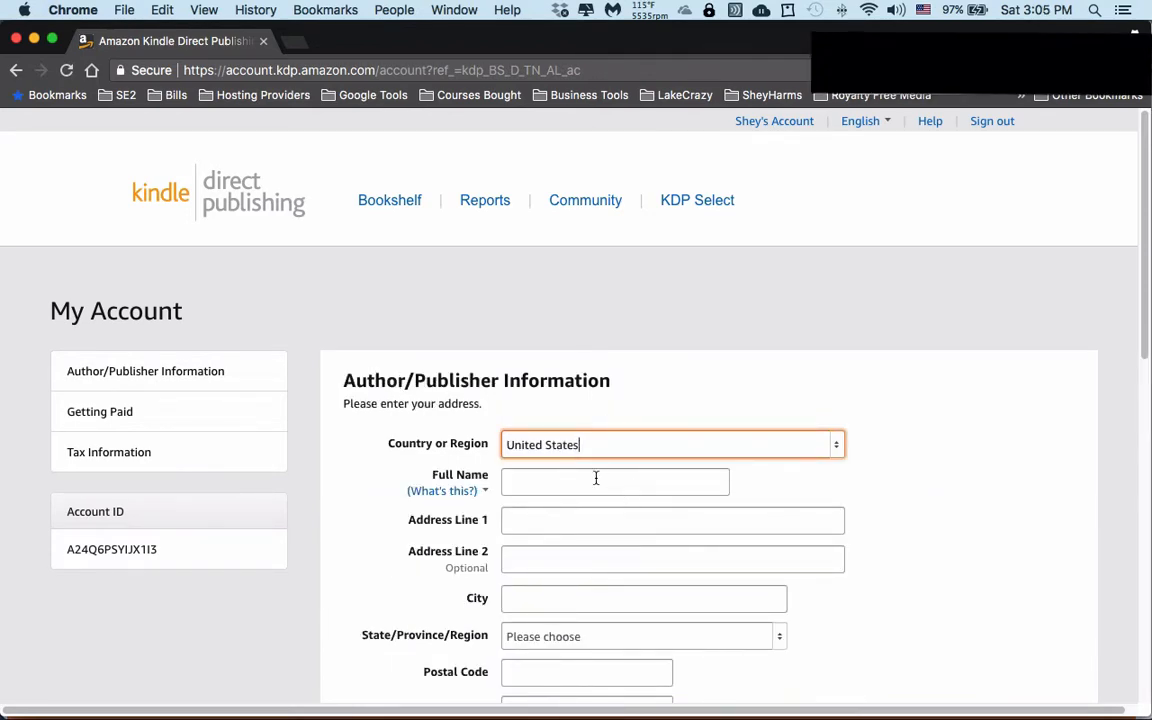
# Set the bank location in the Getting Paid section to United States.
pyautogui.scroll(-2, 596, 478)
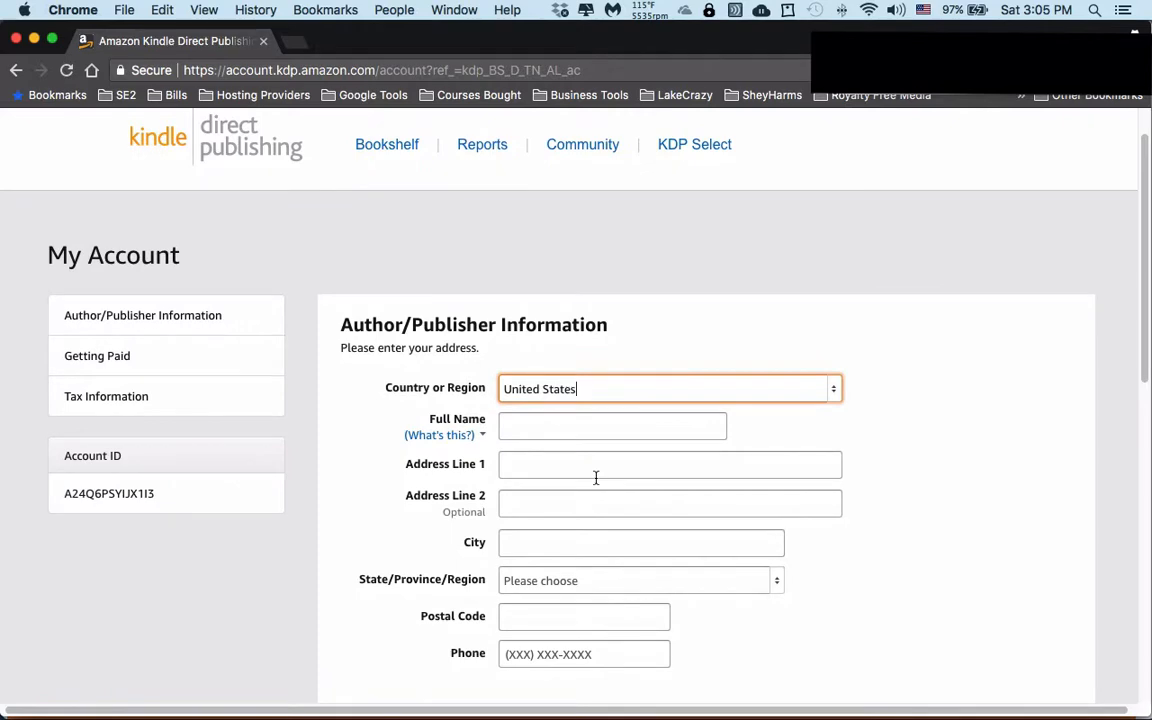
pyautogui.scroll(-8, 596, 478)
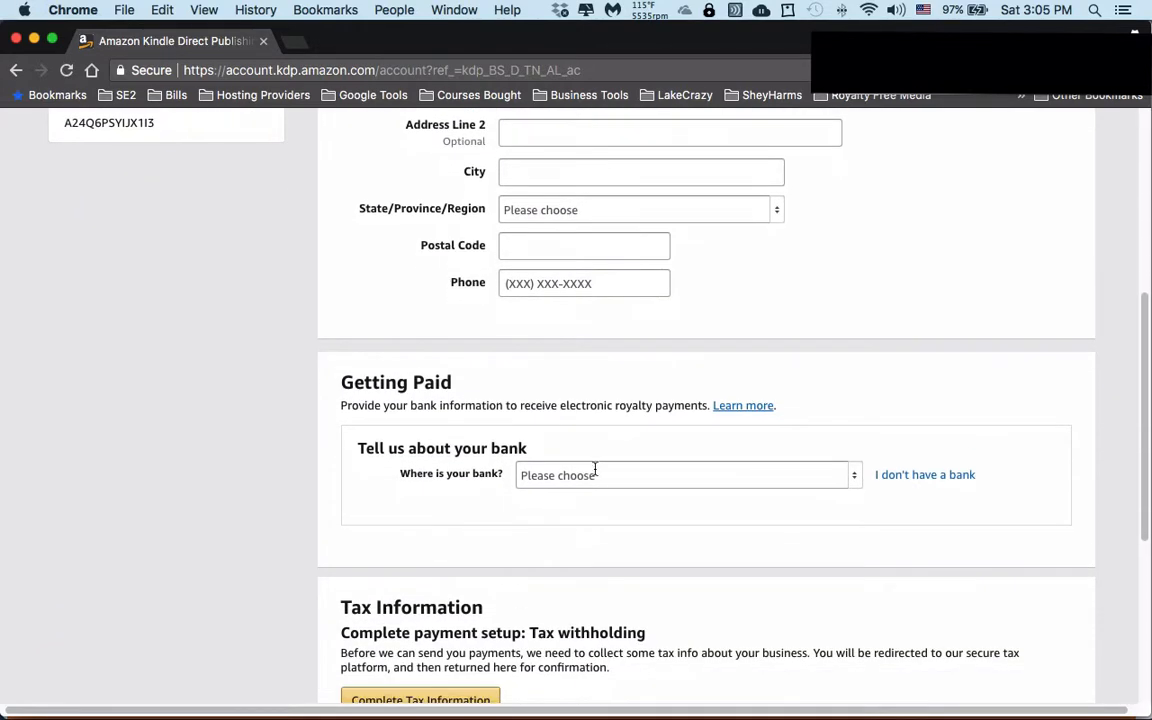
pyautogui.click(855, 480)
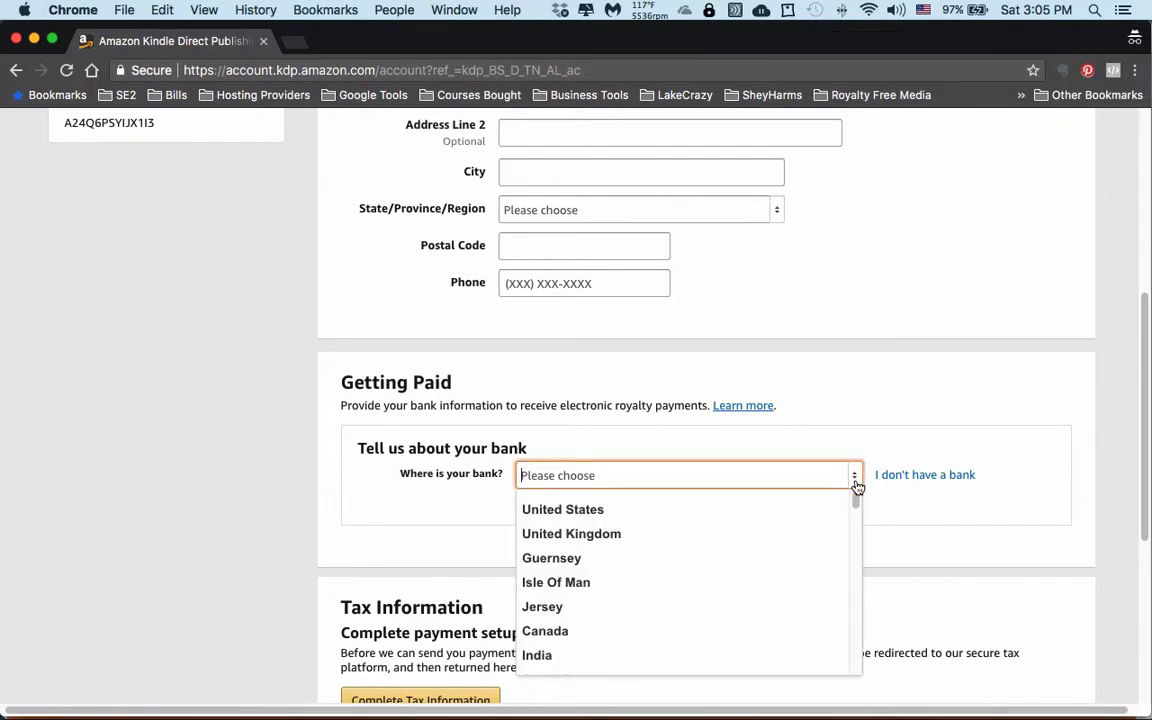
pyautogui.click(753, 509)
# Review the bank account fields, the tax information section and the author/publisher address fields of the account form.
pyautogui.scroll(-3, 604, 540)
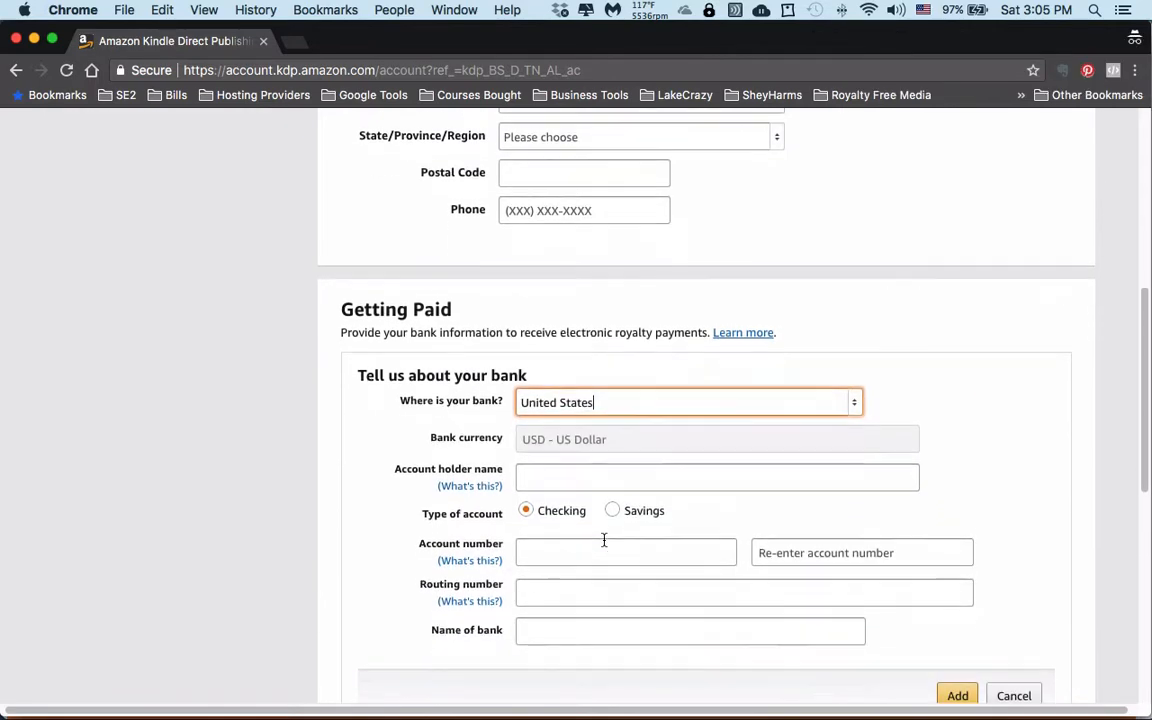
pyautogui.scroll(-5, 622, 475)
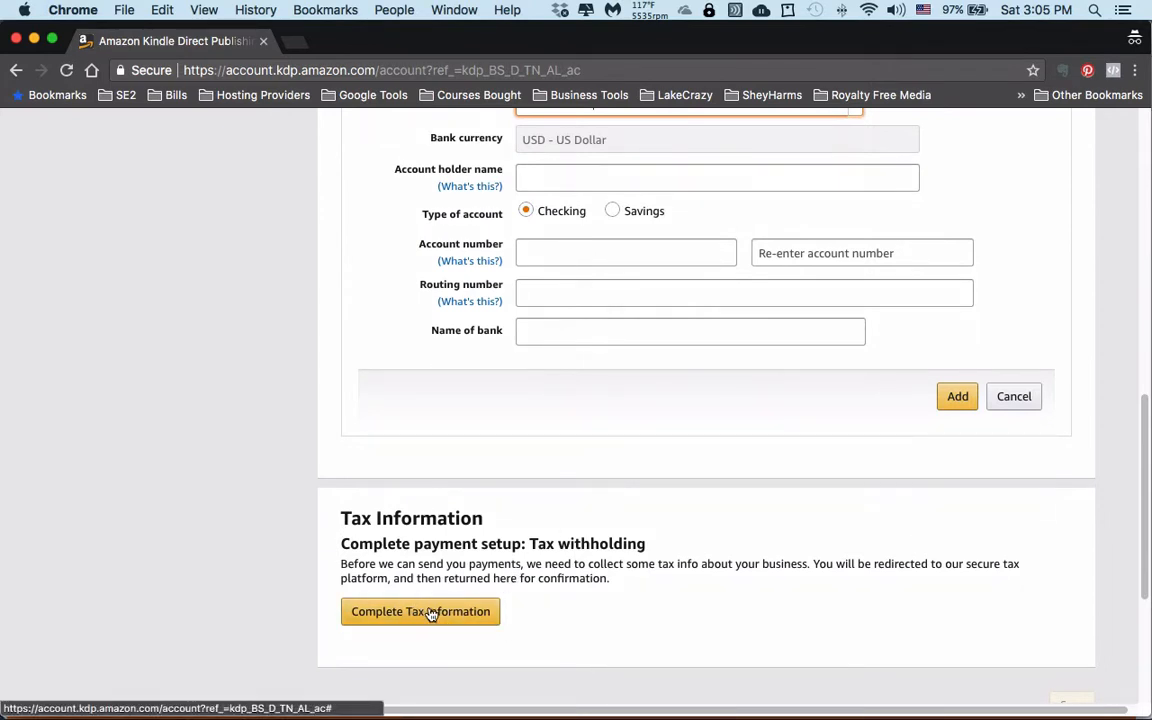
pyautogui.scroll(-1, 506, 614)
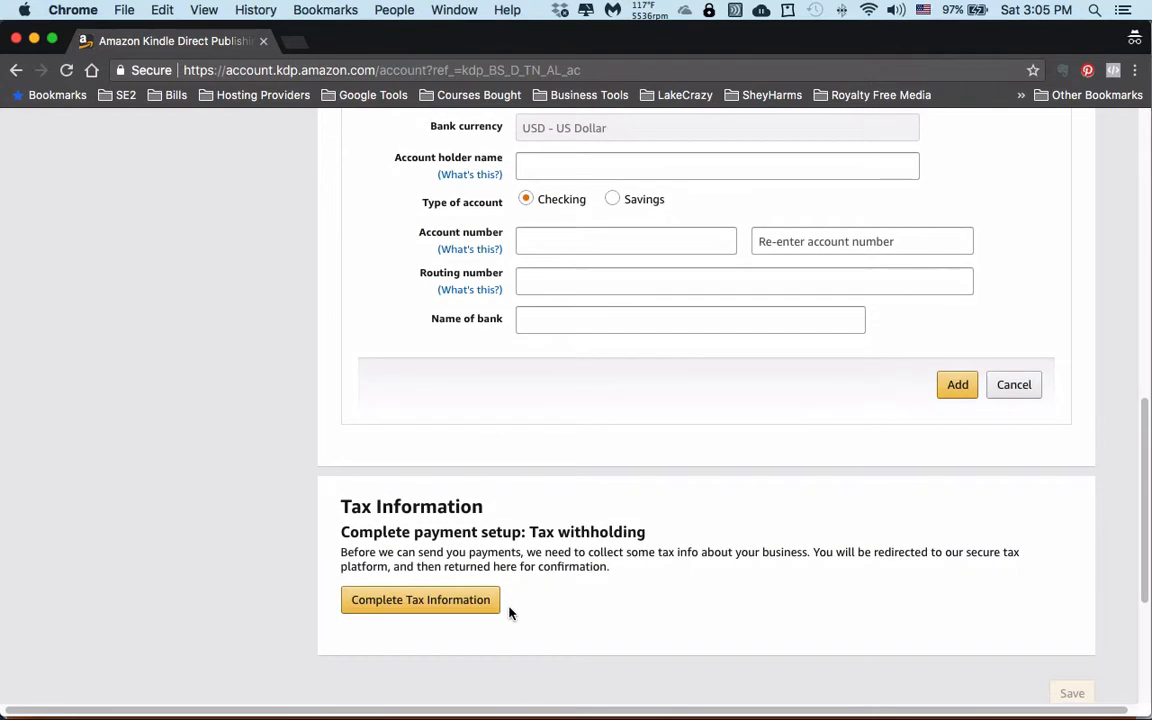
pyautogui.scroll(-1, 573, 596)
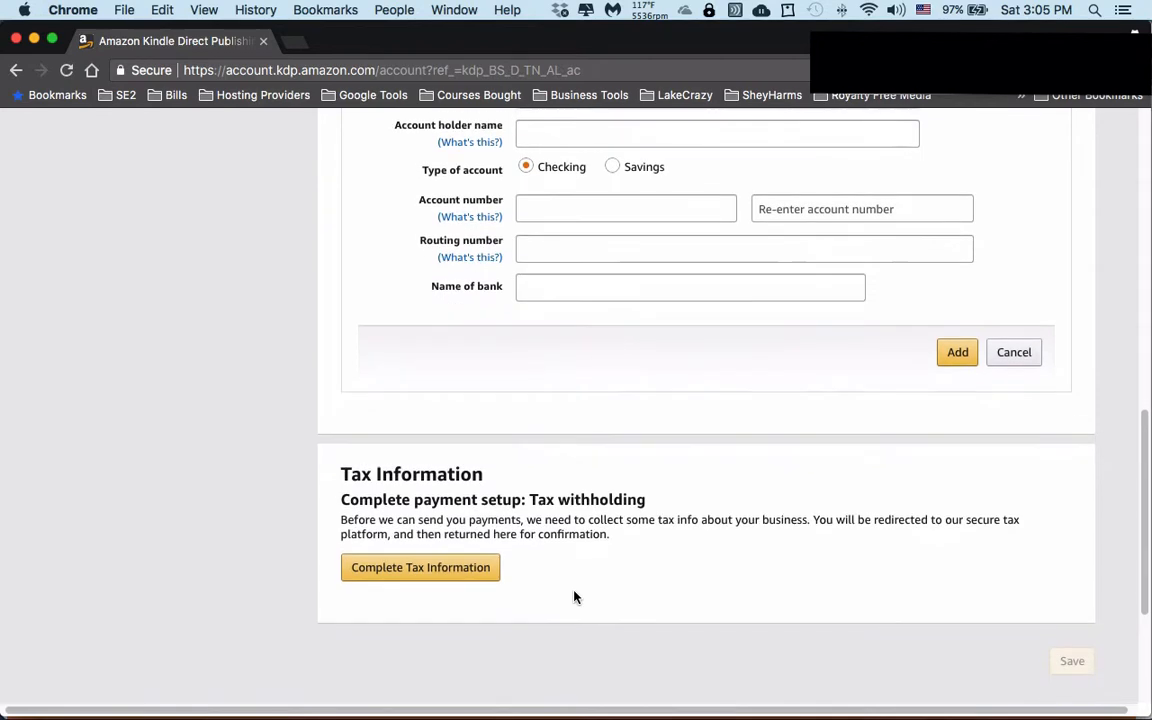
pyautogui.scroll(-2, 573, 596)
pyautogui.scroll(-2, 573, 596)
pyautogui.scroll(15, 573, 663)
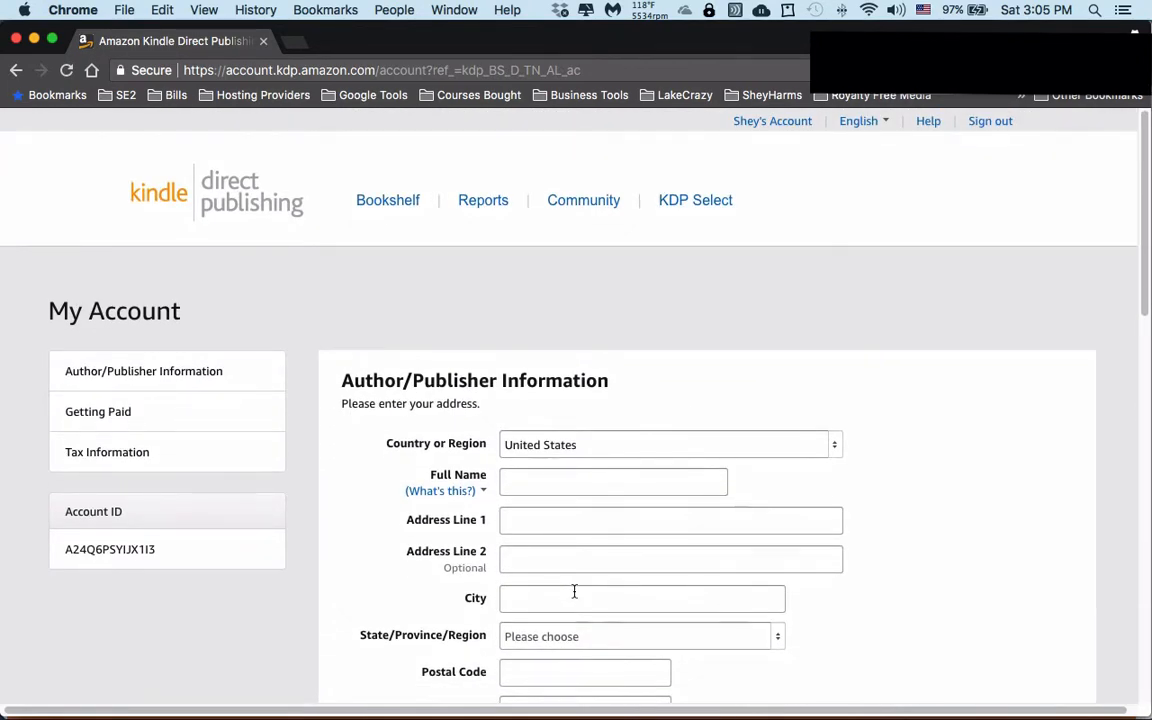
pyautogui.scroll(-2, 574, 591)
pyautogui.scroll(-1, 574, 591)
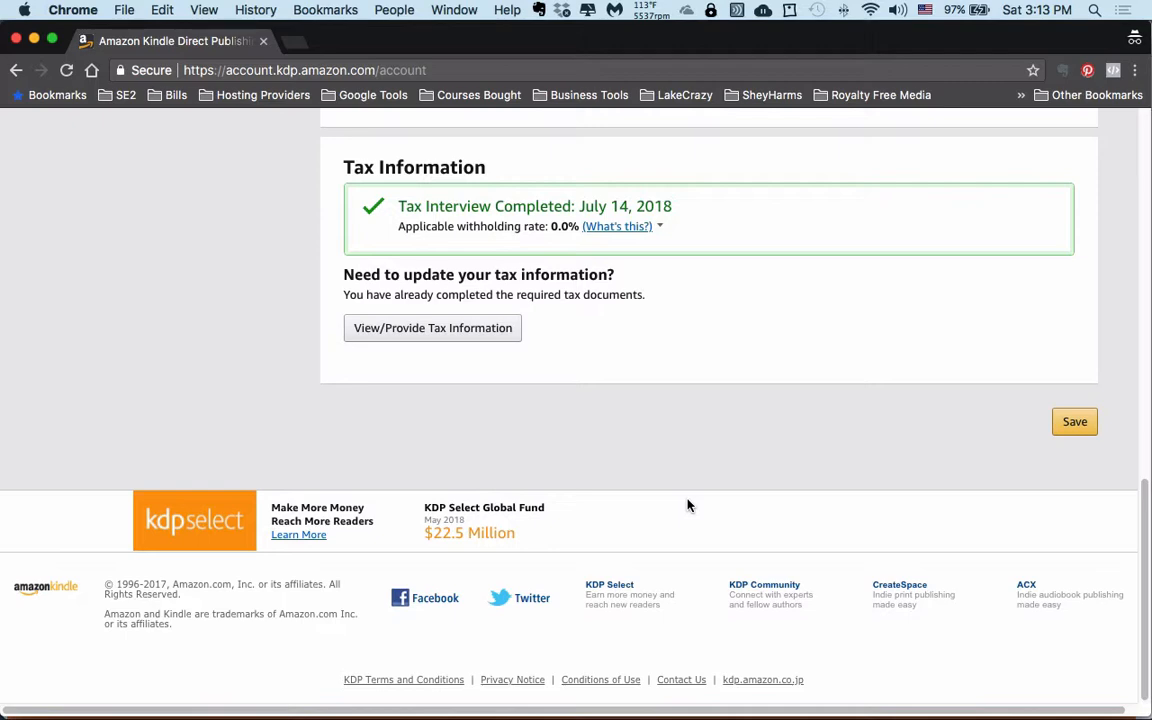
# Check the completed tax information section and save the account information.
pyautogui.scroll(3, 688, 505)
pyautogui.scroll(-3, 688, 505)
pyautogui.click(1090, 428)
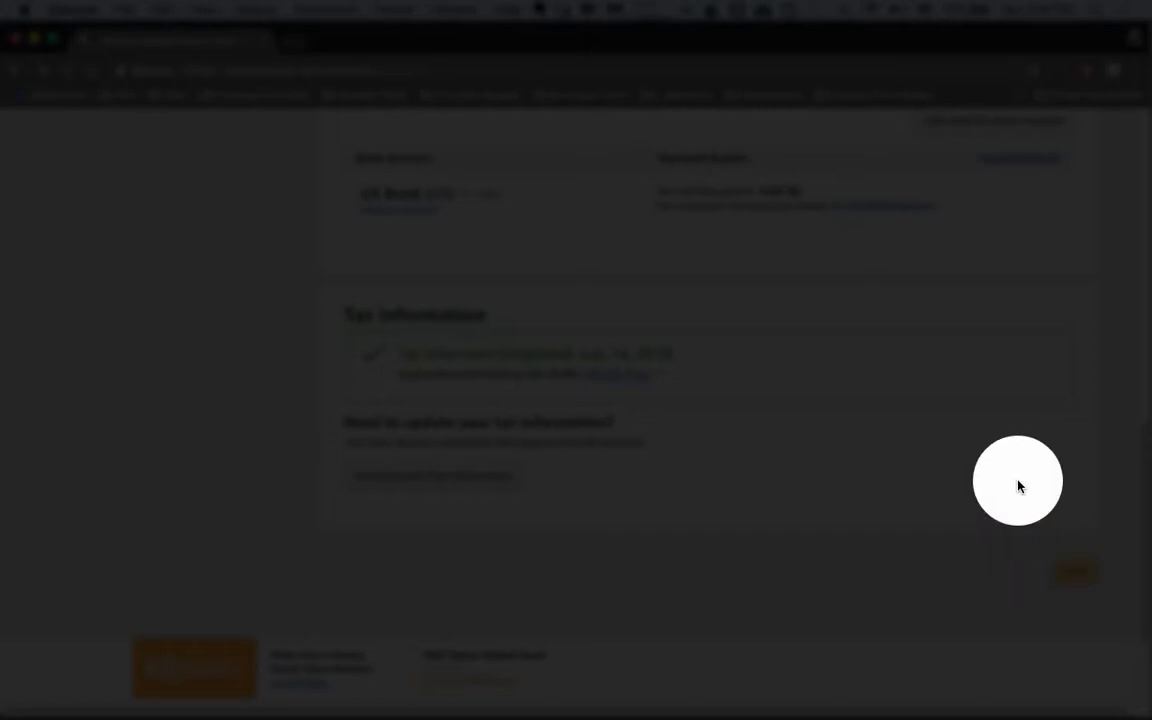
# Go to the Bookshelf and start creating a new Kindle eBook title.
pyautogui.scroll(10, 900, 480)
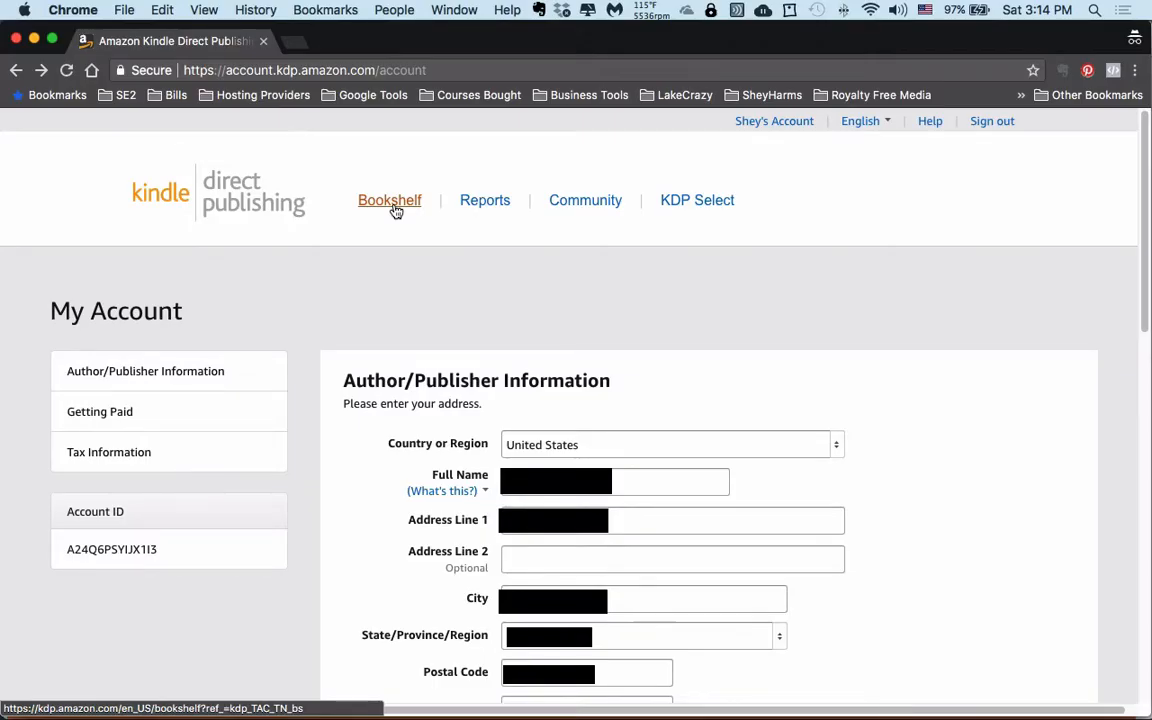
pyautogui.click(392, 205)
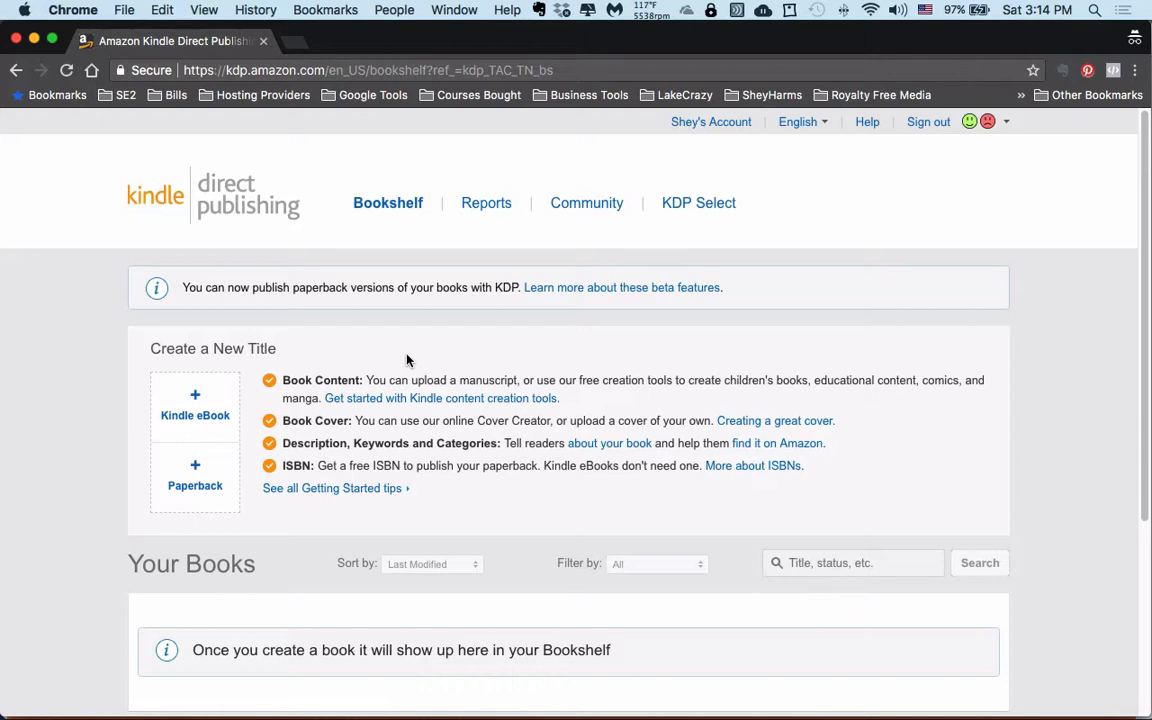
pyautogui.click(196, 403)
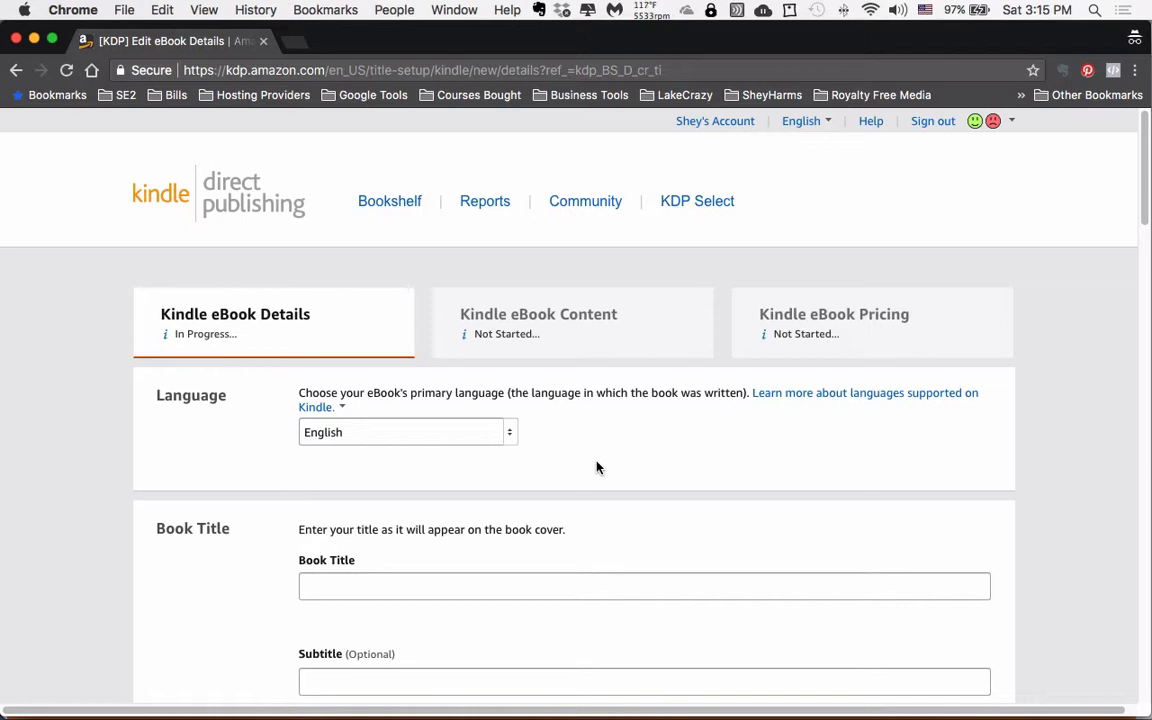
# Review the language, book title, subtitle, series, edition number and author fields of the eBook details form.
pyautogui.scroll(-1, 597, 467)
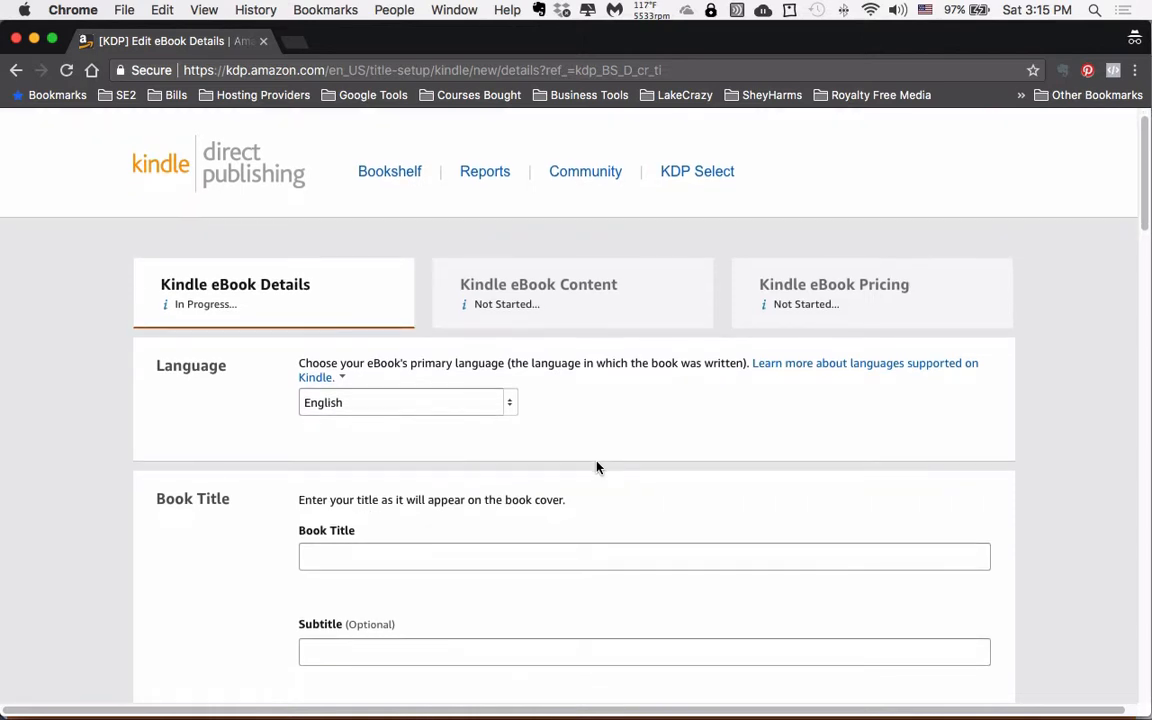
pyautogui.scroll(-5, 428, 406)
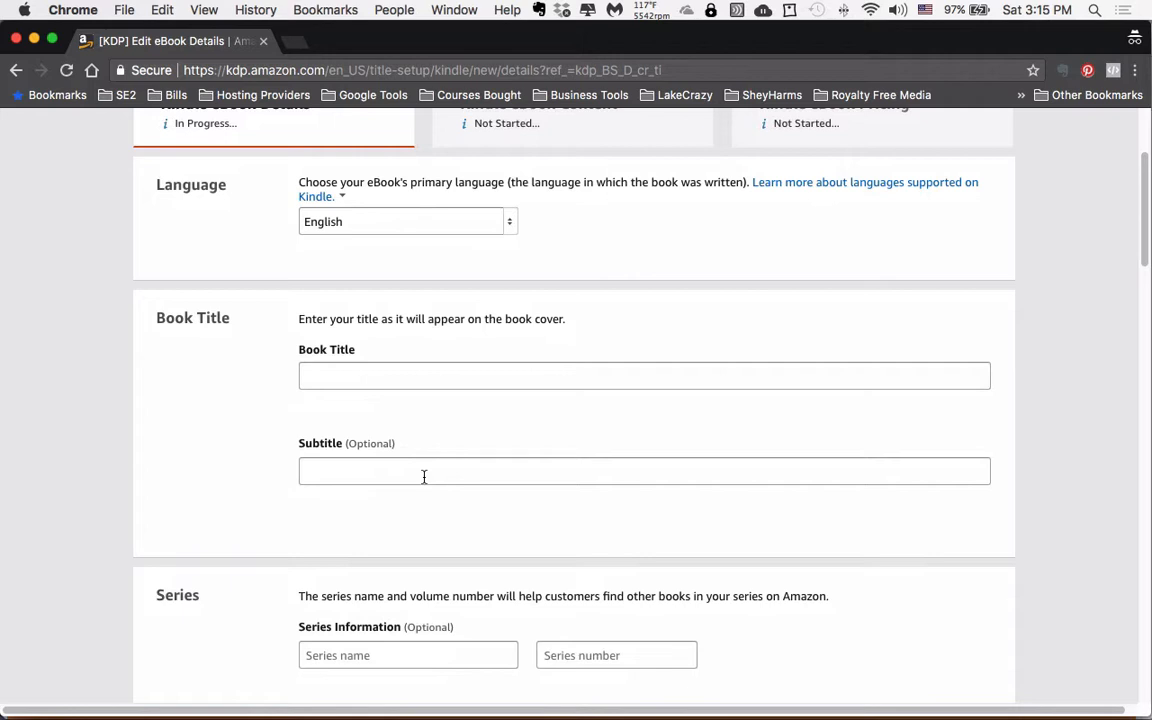
pyautogui.scroll(-1, 424, 477)
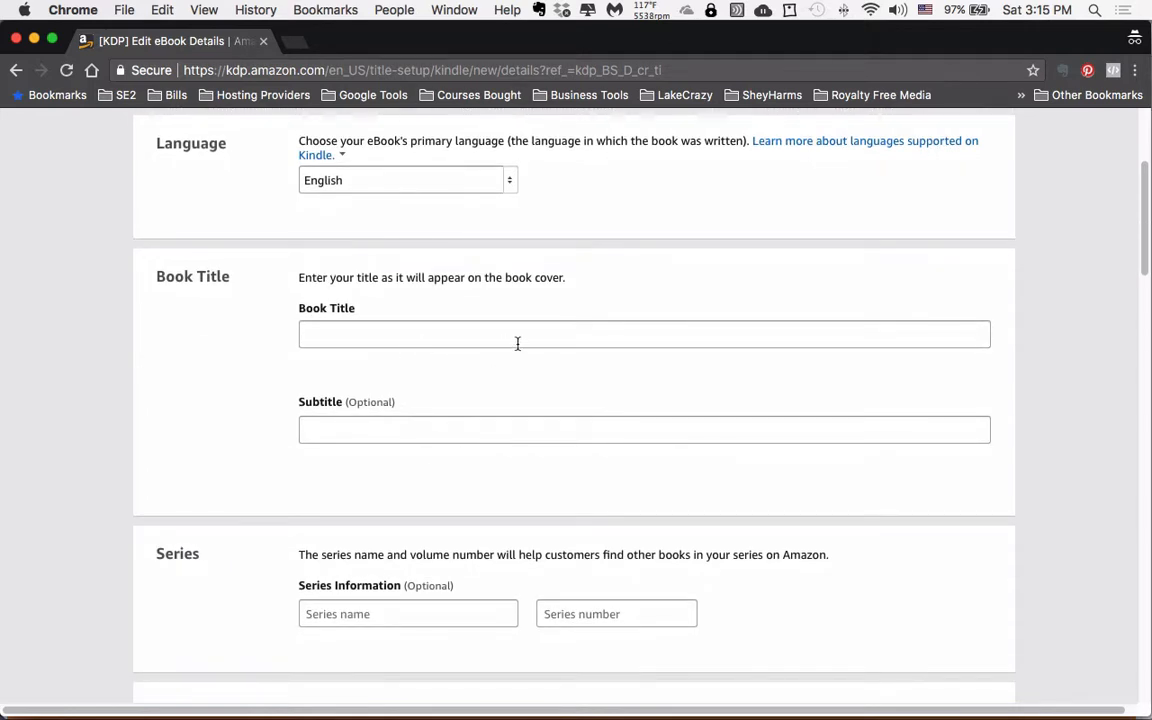
pyautogui.scroll(-8, 517, 342)
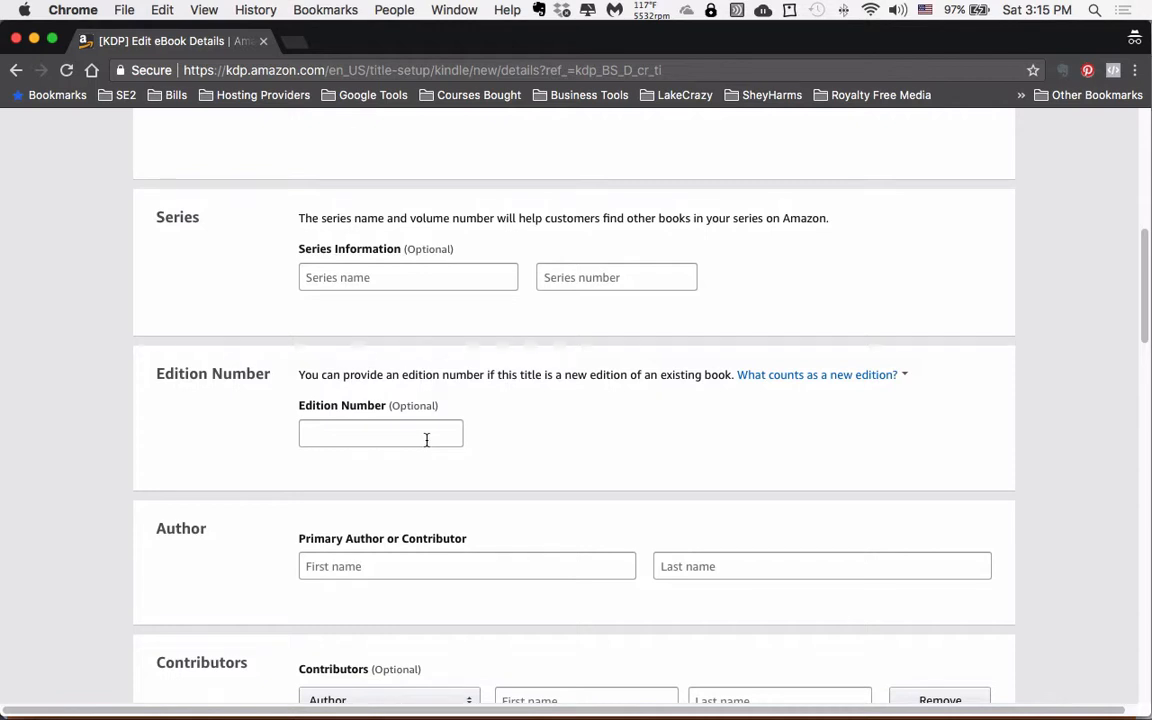
pyautogui.scroll(-3, 470, 560)
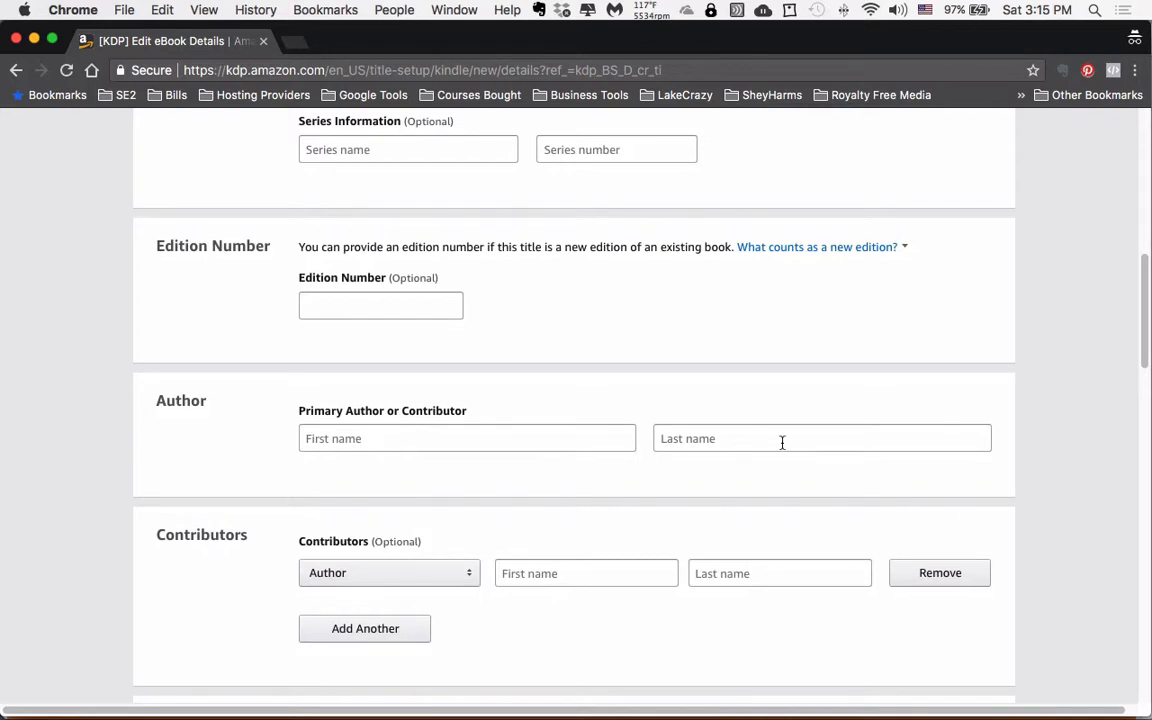
# Examine the contributor roles available in the Contributors section, leaving the role set to Author.
pyautogui.scroll(-3, 782, 442)
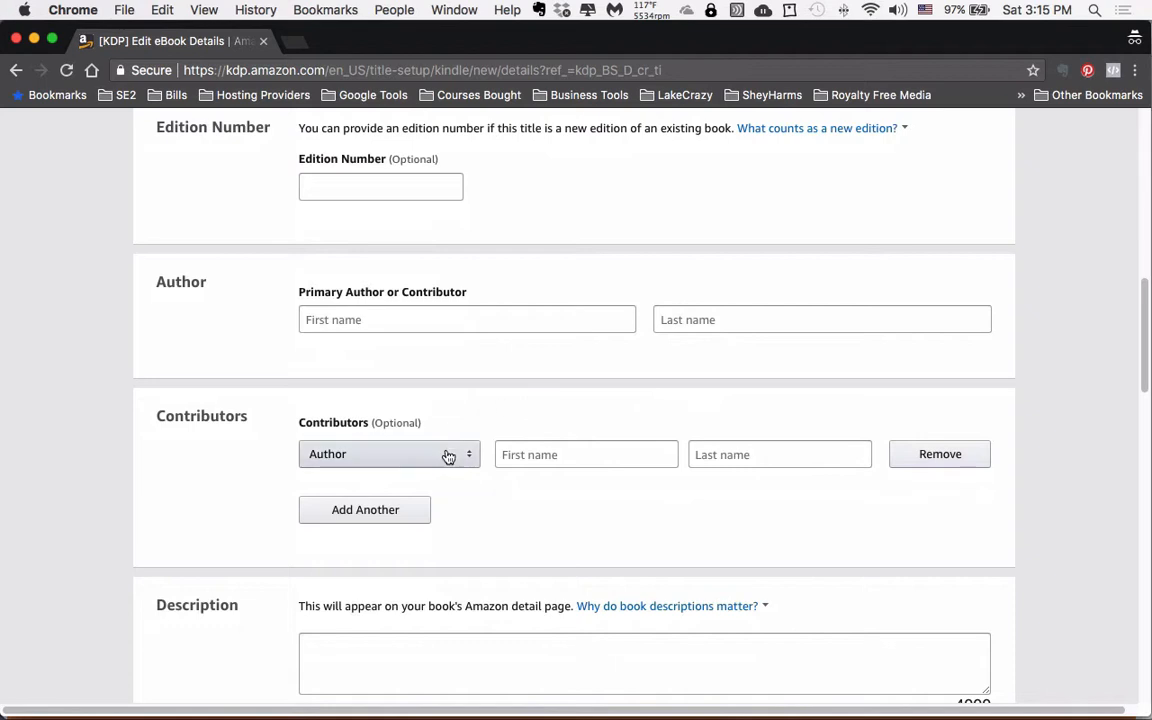
pyautogui.click(448, 456)
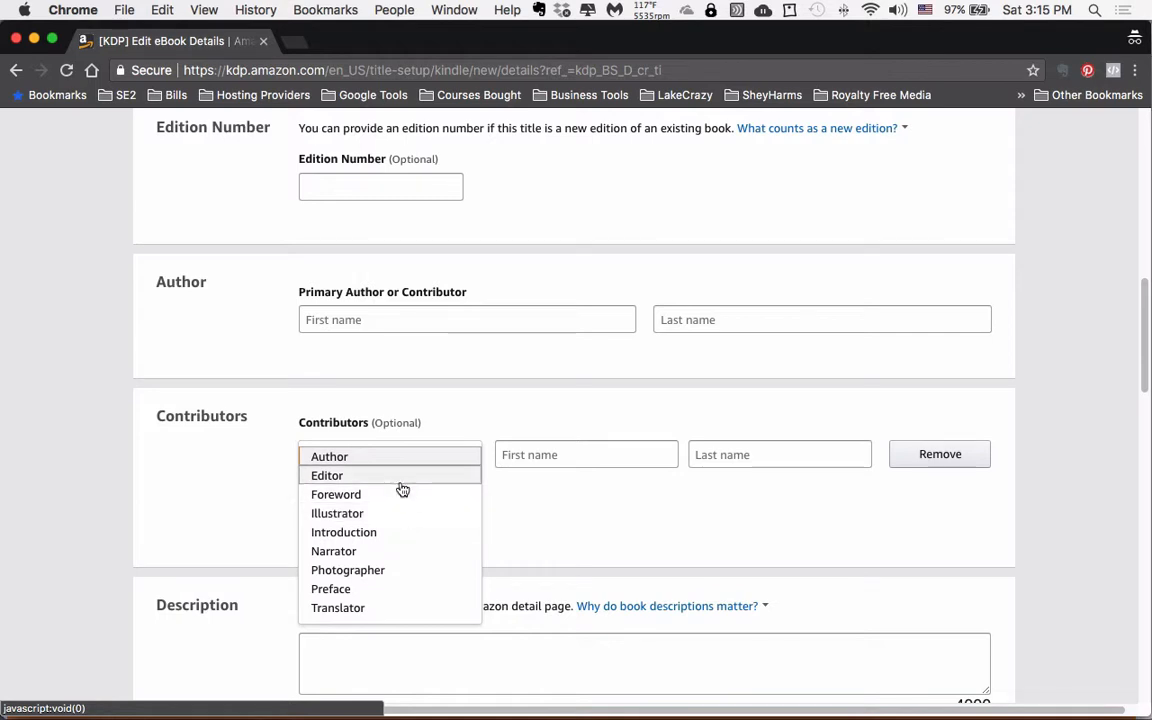
pyautogui.click(888, 521)
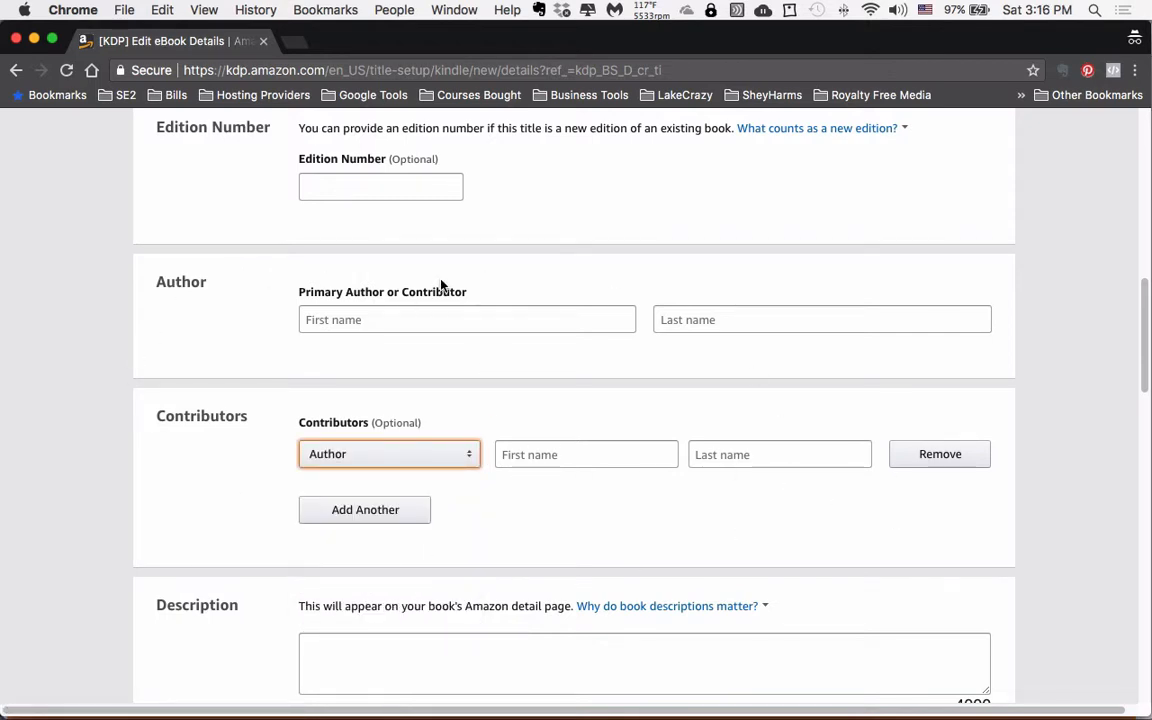
pyautogui.scroll(-2, 687, 436)
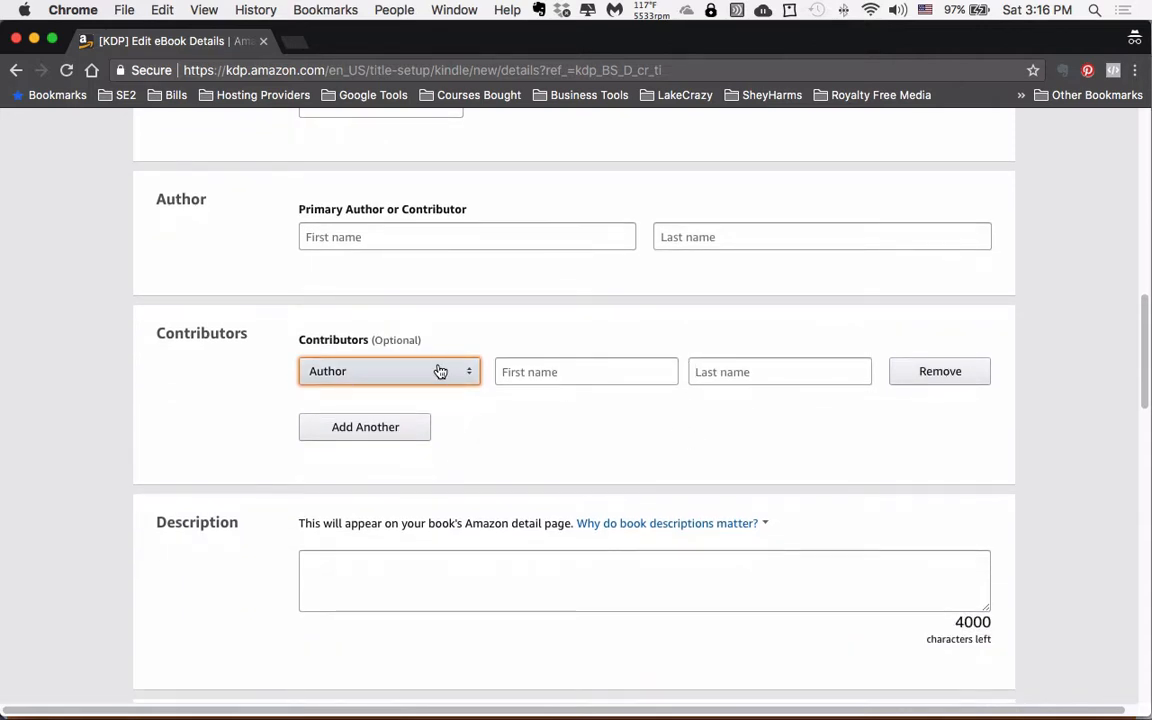
pyautogui.scroll(-2, 684, 427)
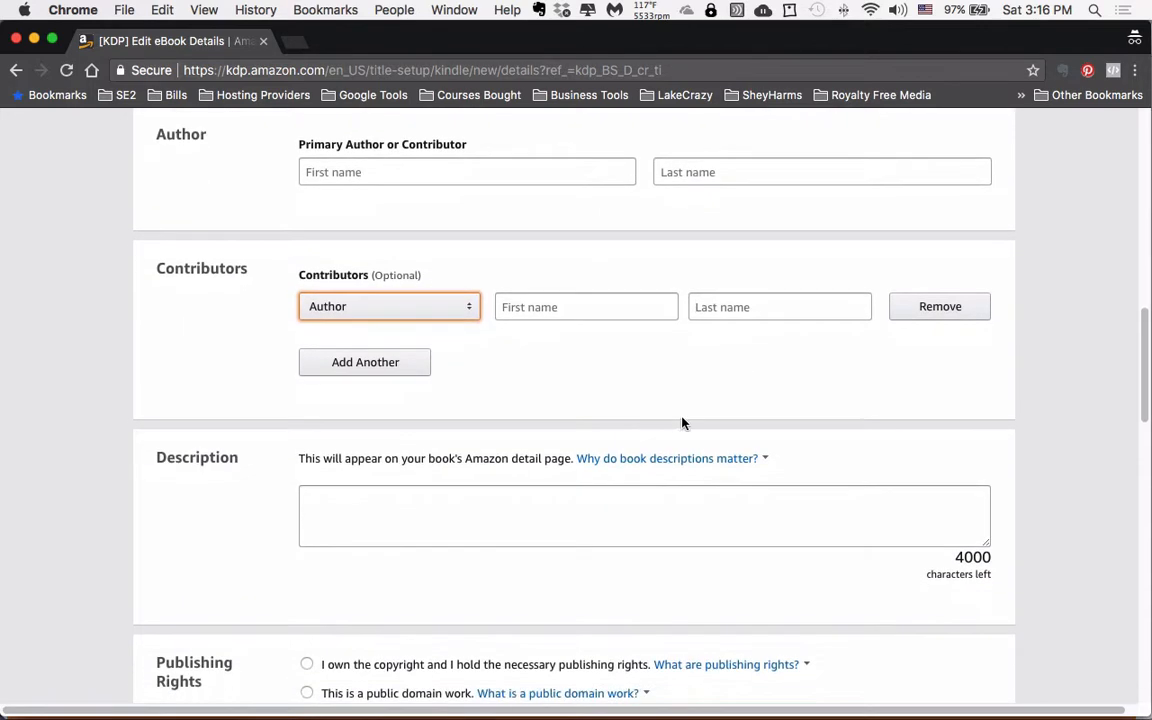
# Review the Description field and its help link, the Publishing Rights options and the Keywords fields.
pyautogui.click(527, 509)
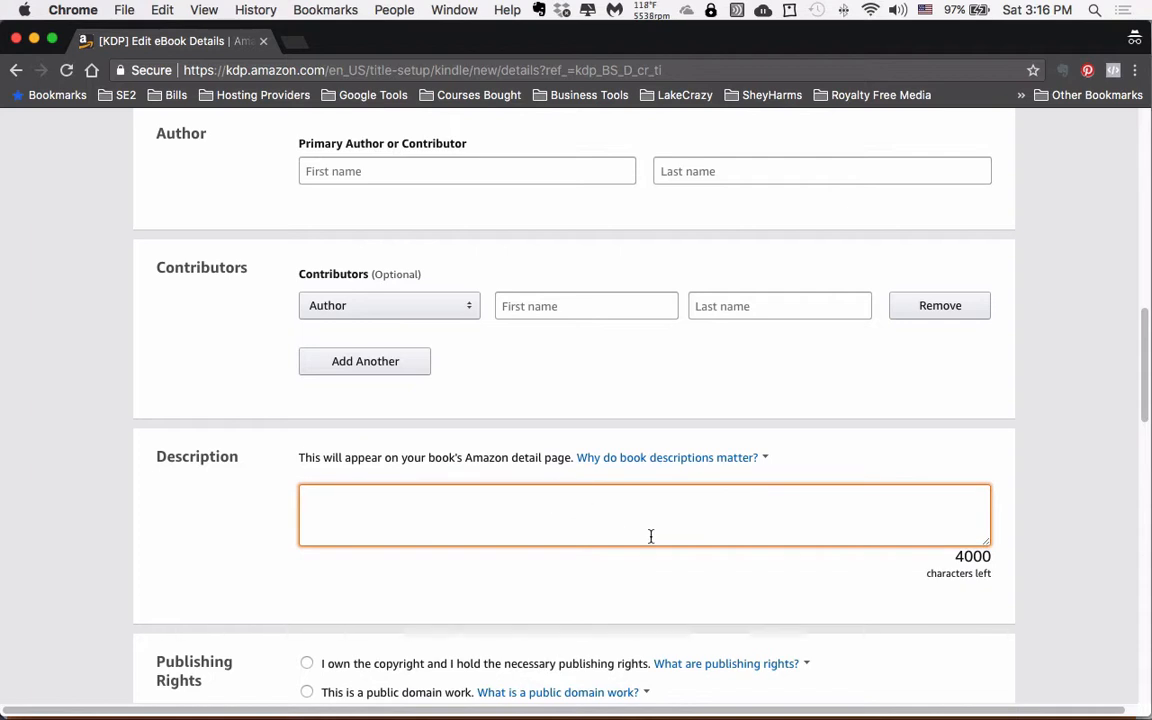
pyautogui.click(740, 459)
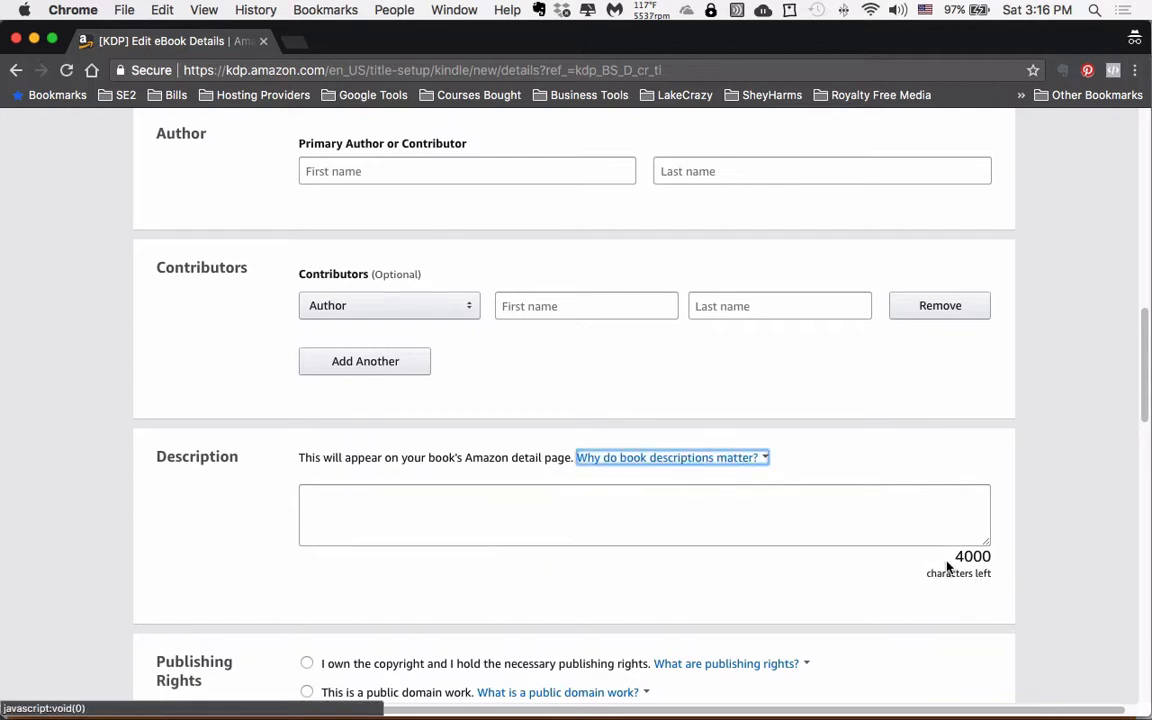
pyautogui.scroll(-7, 838, 532)
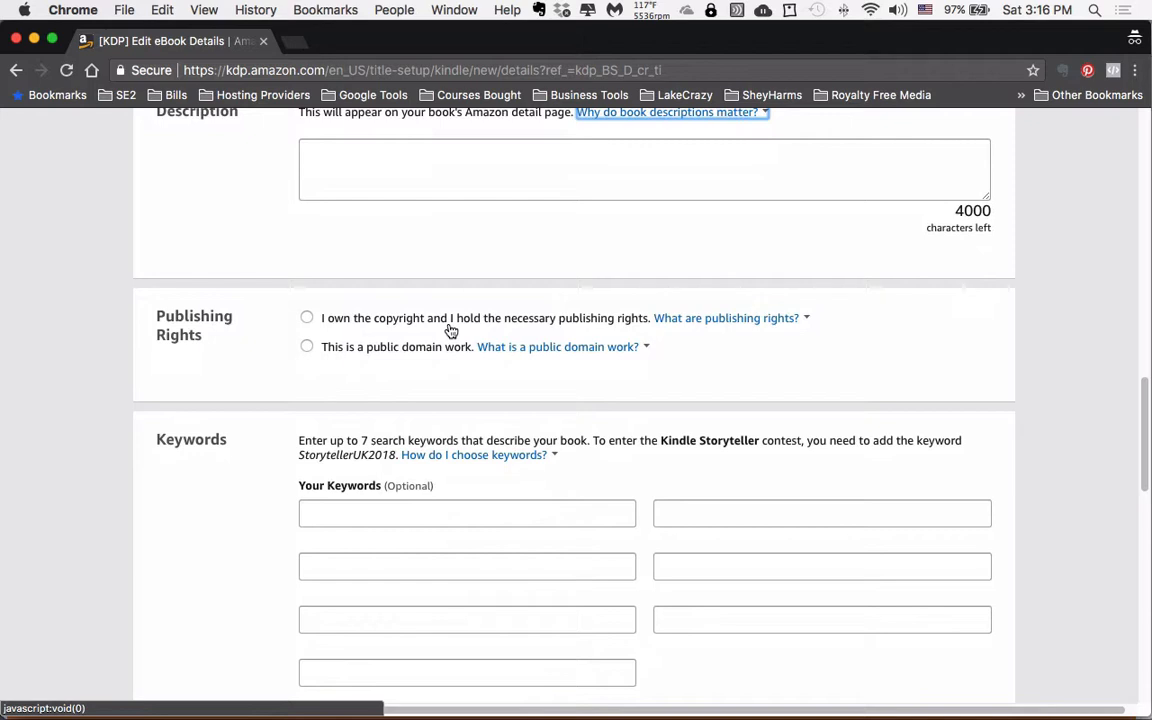
pyautogui.scroll(-4, 451, 330)
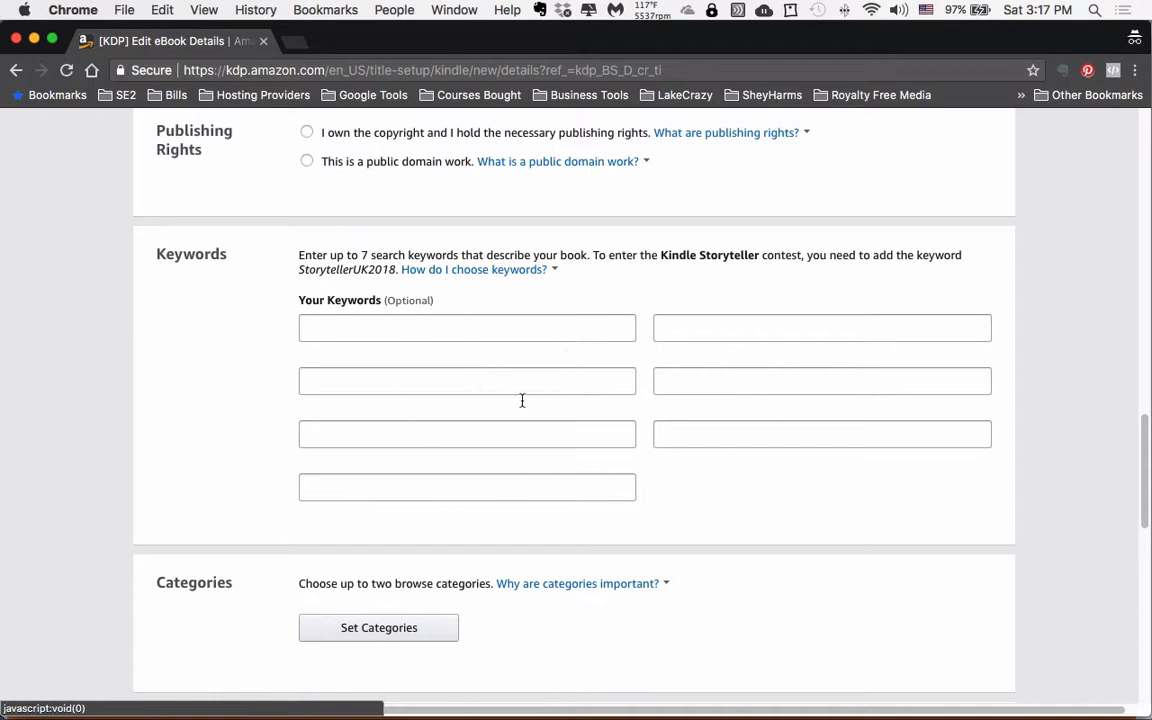
pyautogui.scroll(-5, 563, 489)
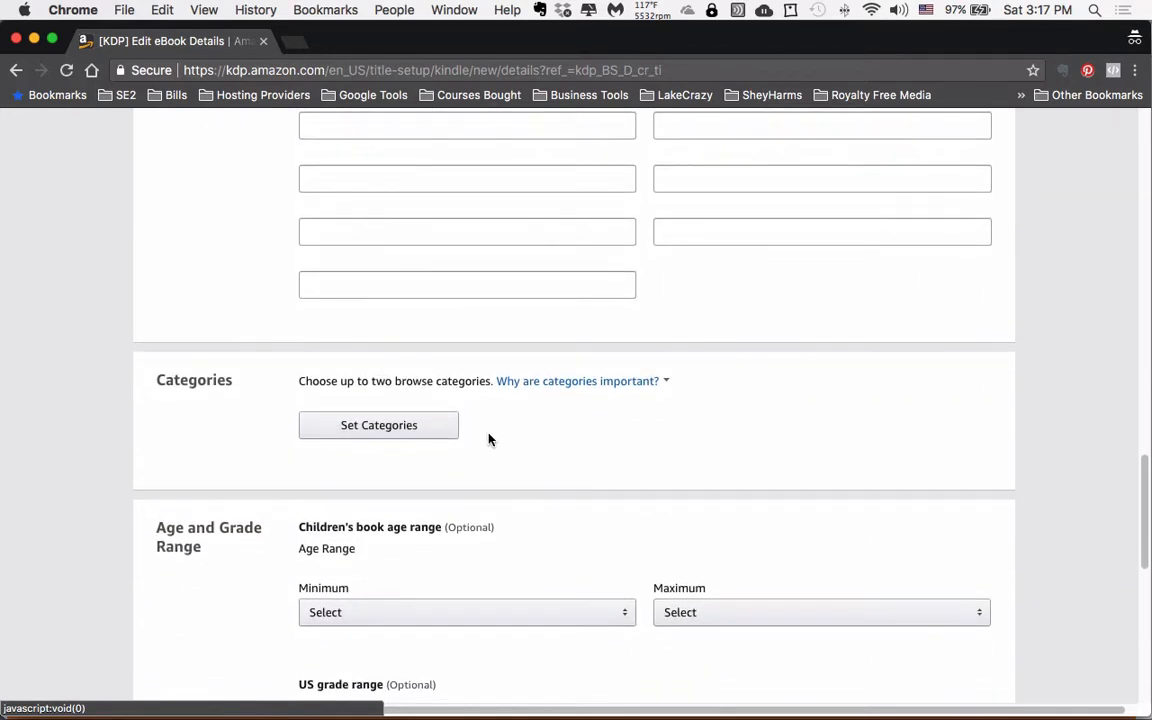
# Open the category chooser and browse the Juvenile Nonfiction and Nonfiction subcategories.
pyautogui.click(434, 439)
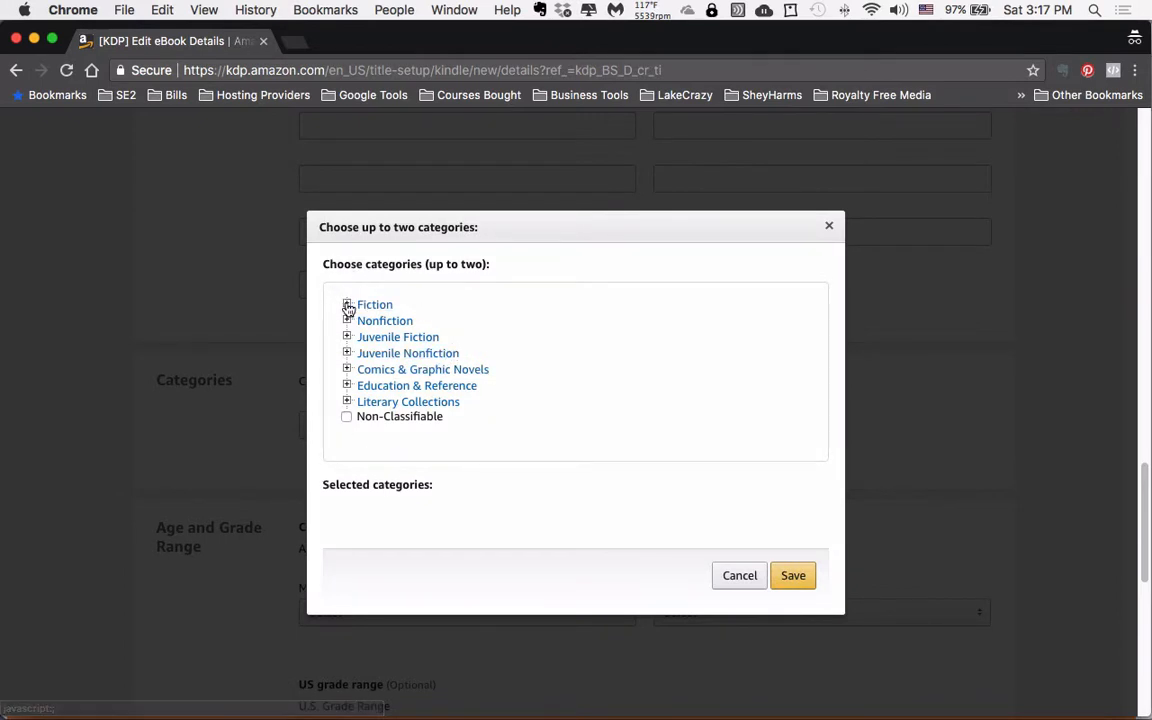
pyautogui.click(347, 353)
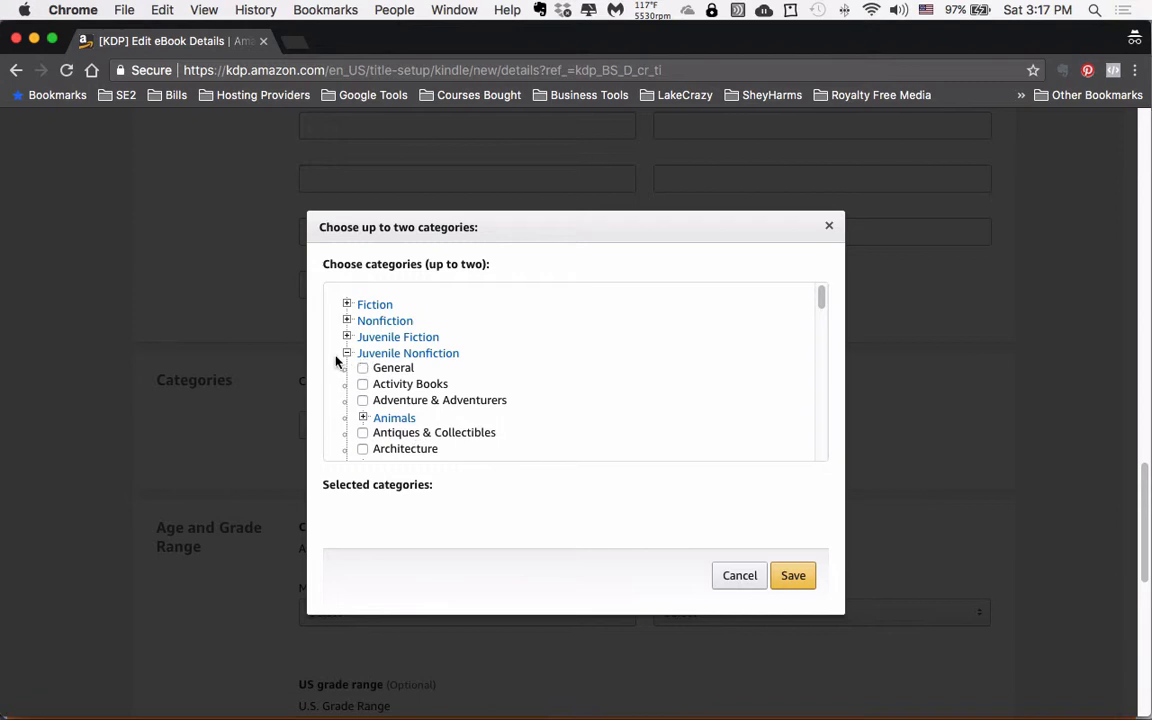
pyautogui.click(347, 354)
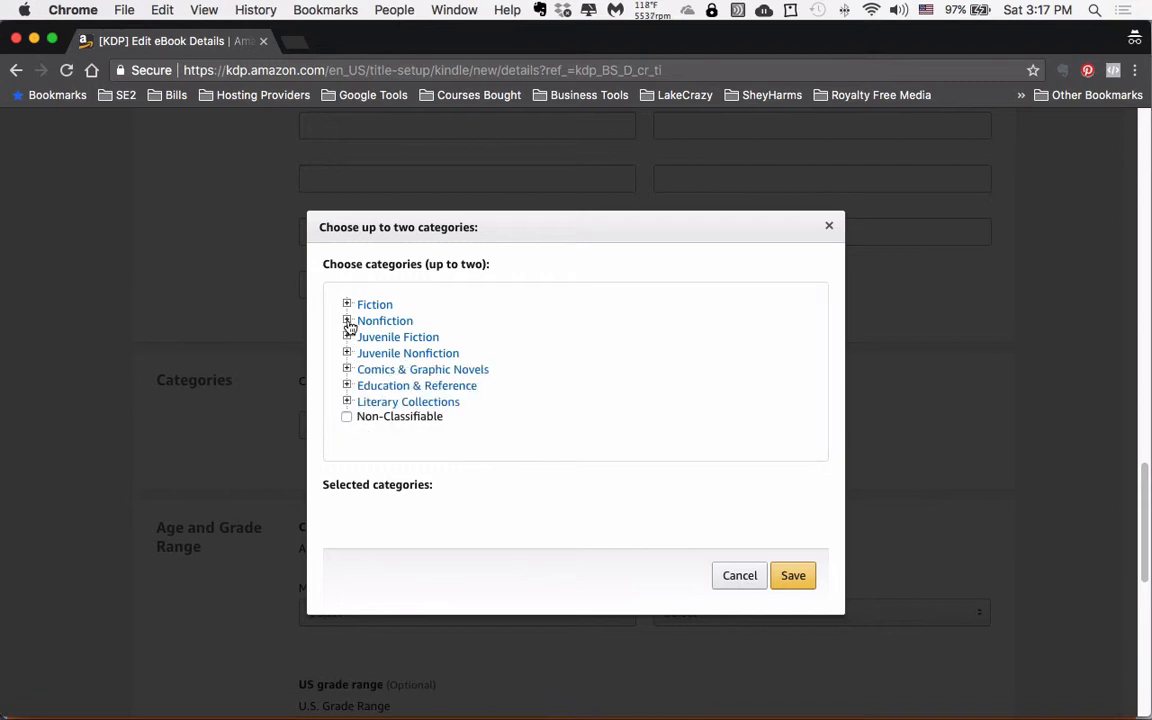
pyautogui.click(347, 321)
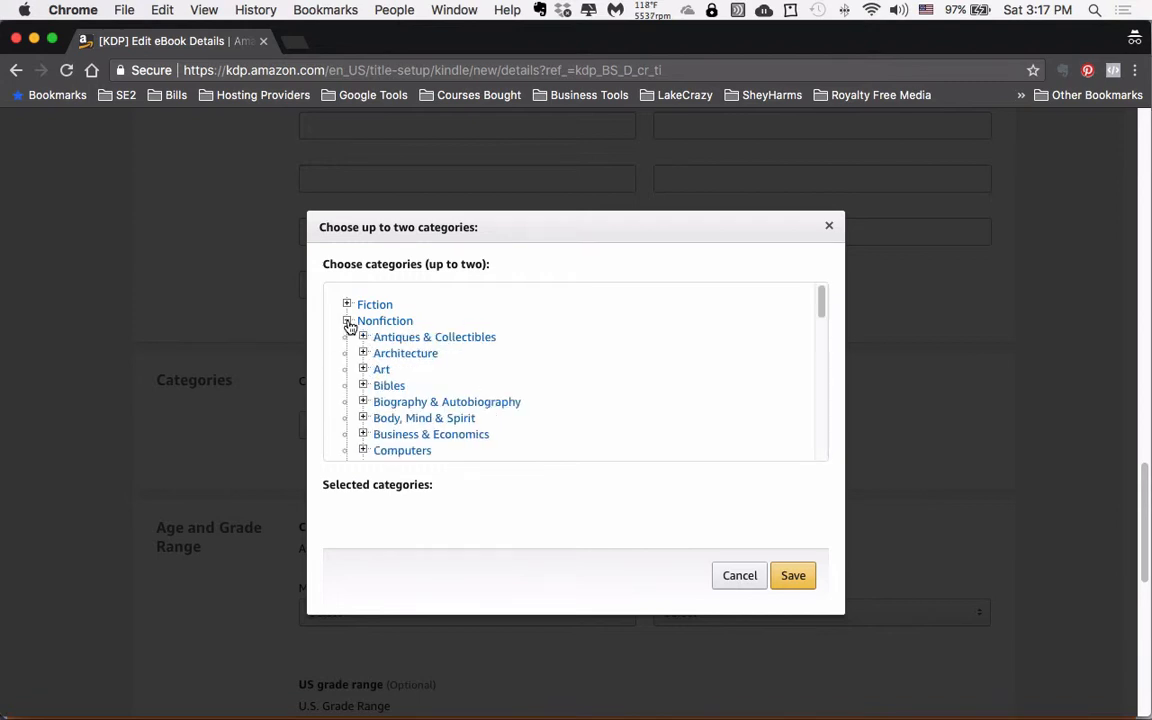
pyautogui.scroll(-3, 472, 397)
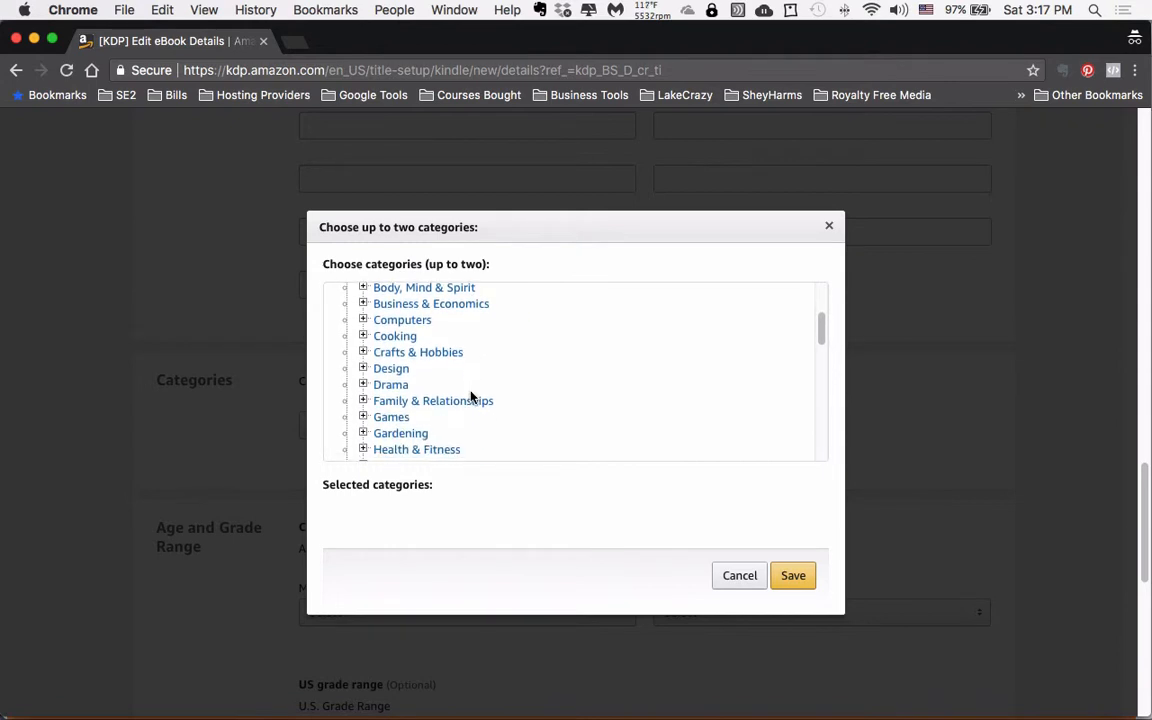
pyautogui.scroll(-2, 471, 397)
# Select the Nutrition category under Nonfiction > Health & Fitness > Diet & Nutrition.
pyautogui.click(364, 385)
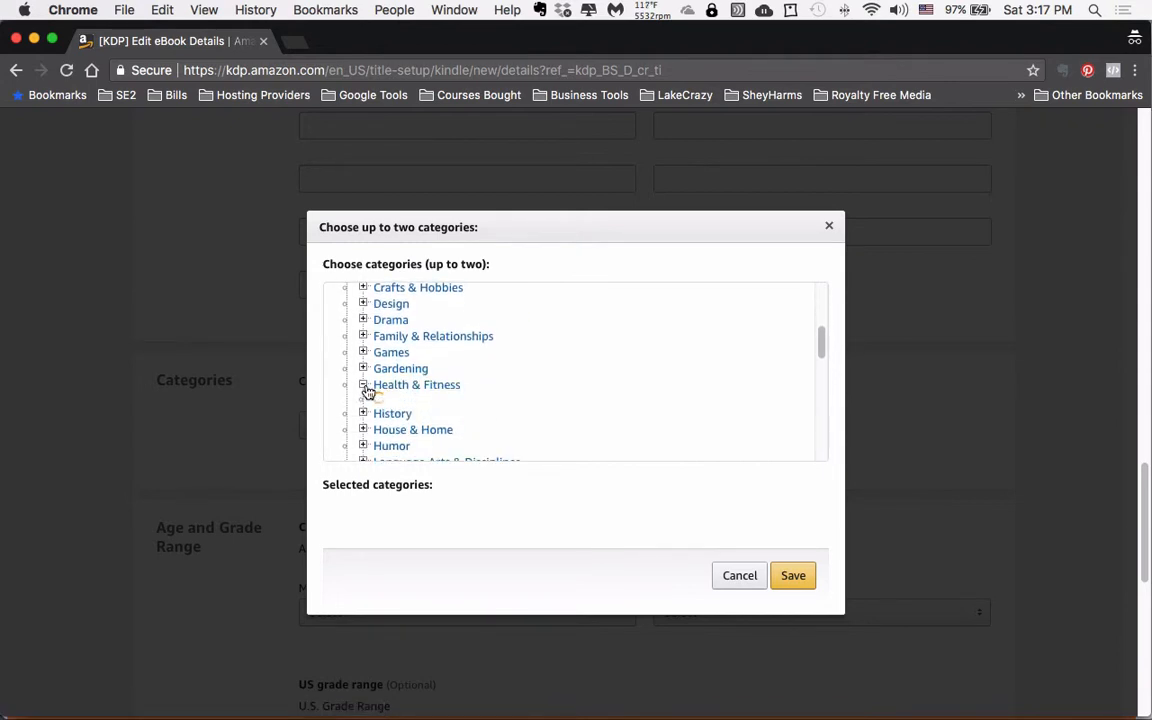
pyautogui.scroll(-2, 411, 399)
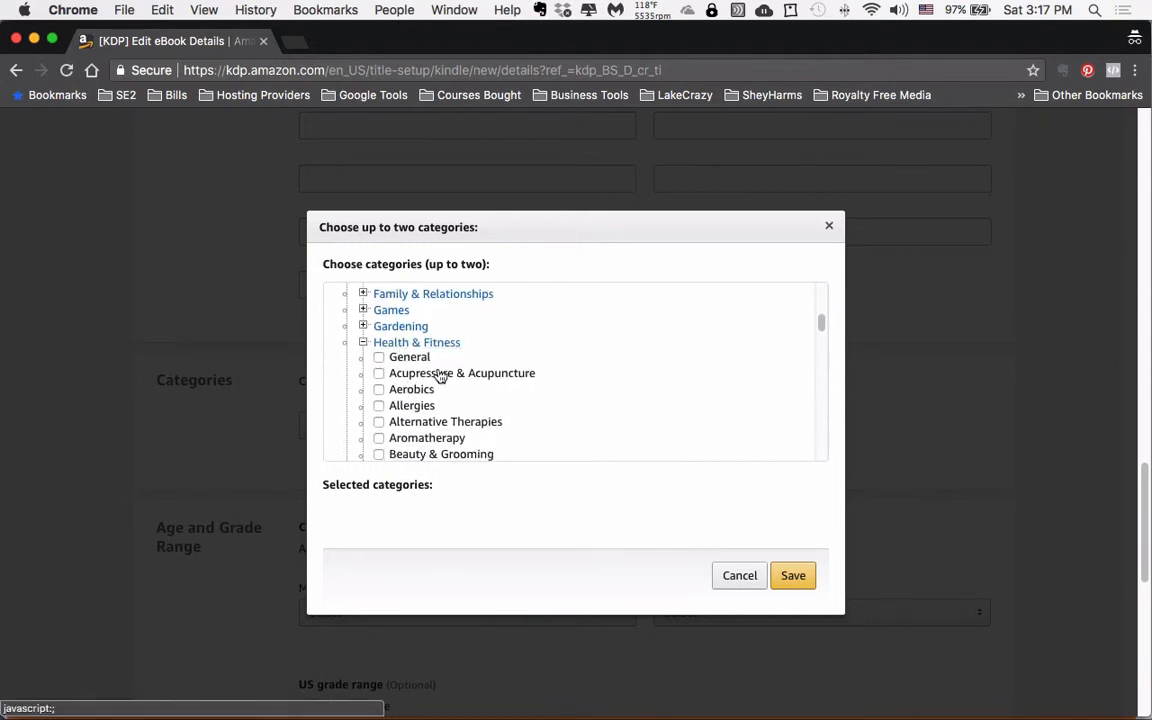
pyautogui.scroll(-3, 483, 375)
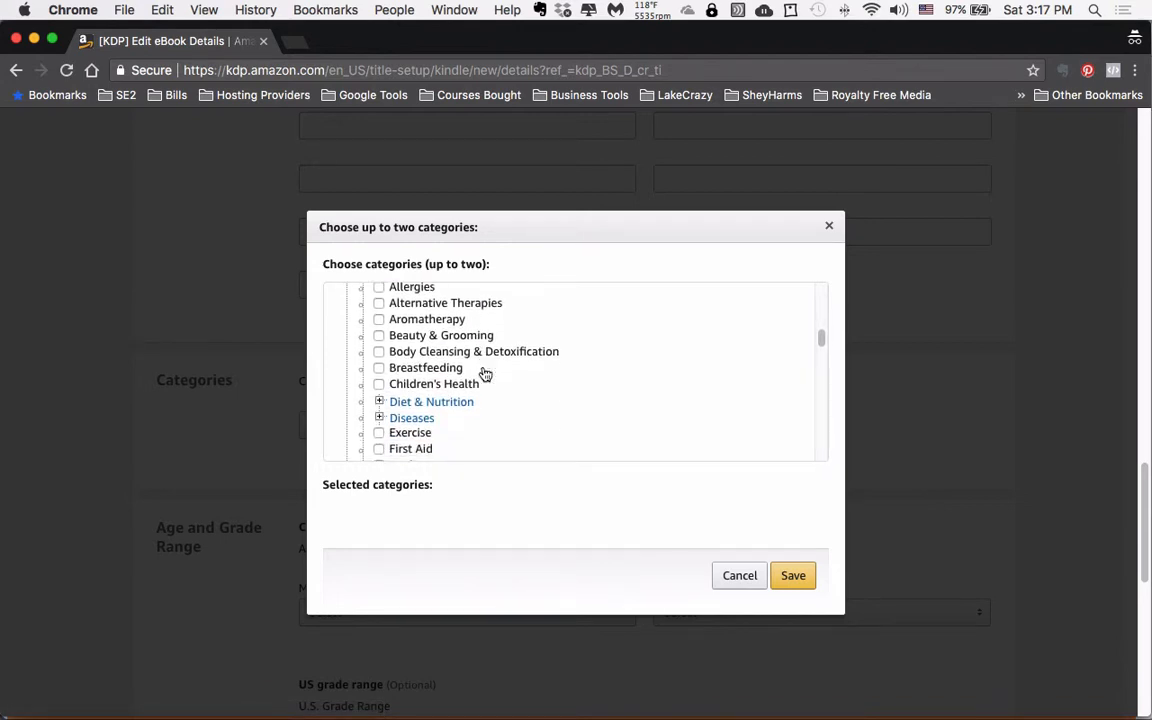
pyautogui.scroll(-1, 484, 374)
pyautogui.click(380, 394)
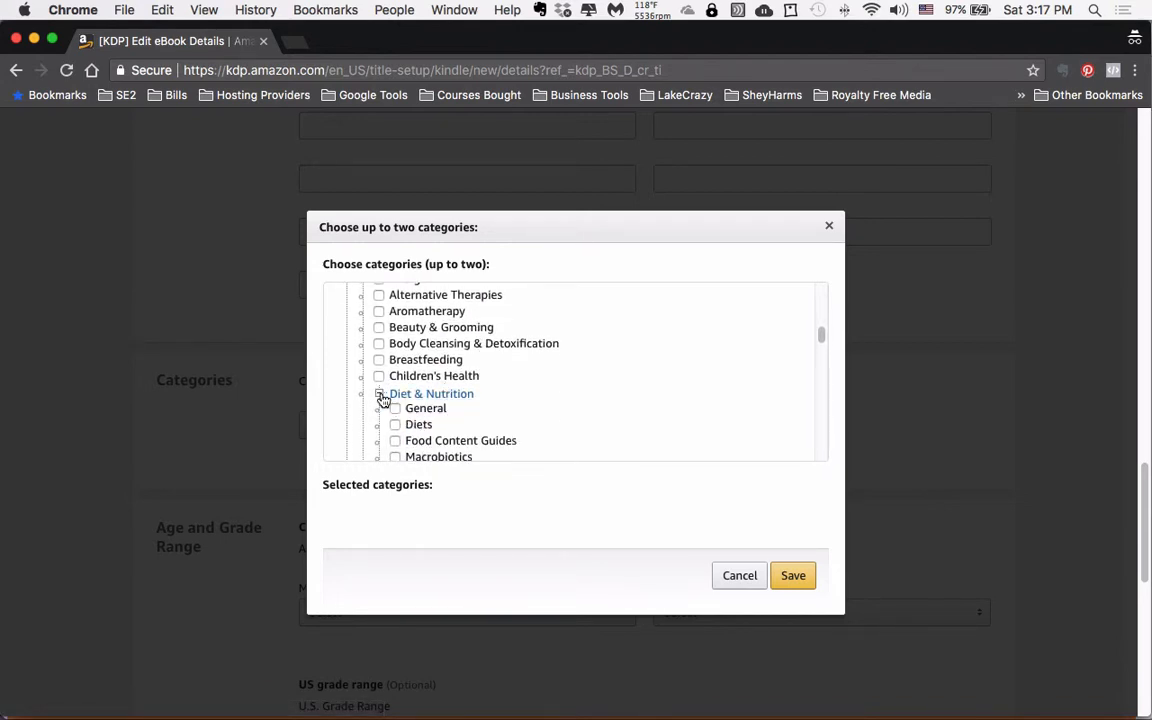
pyautogui.scroll(-3, 450, 405)
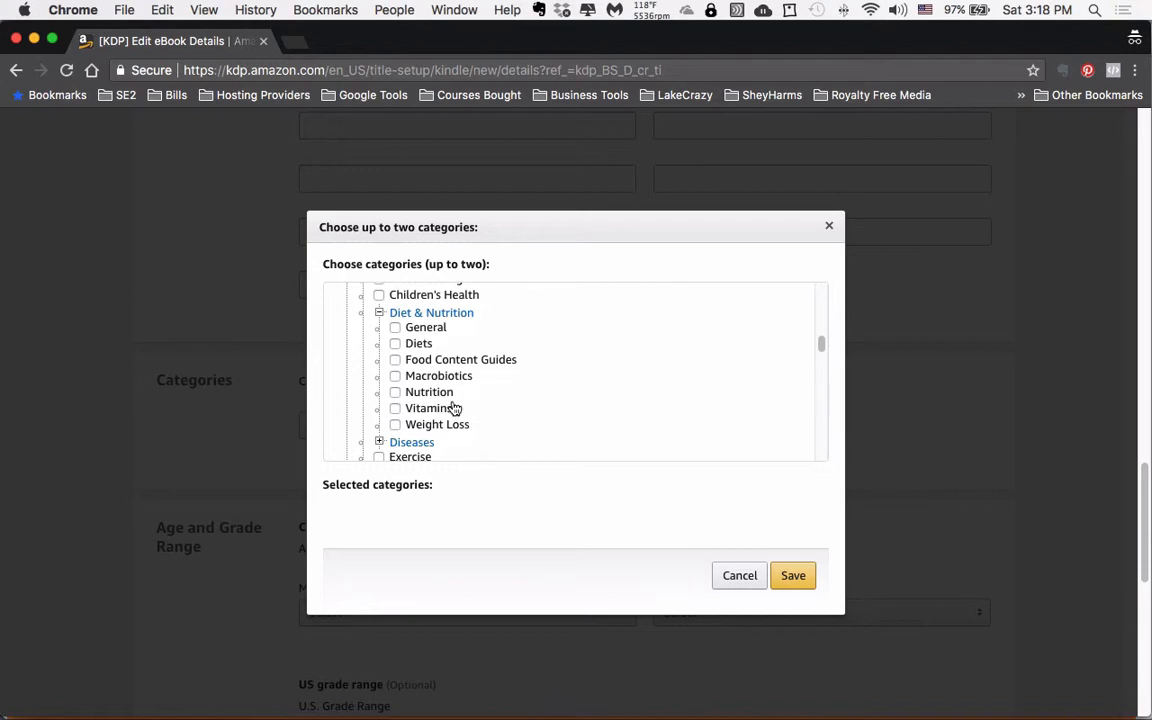
pyautogui.click(395, 392)
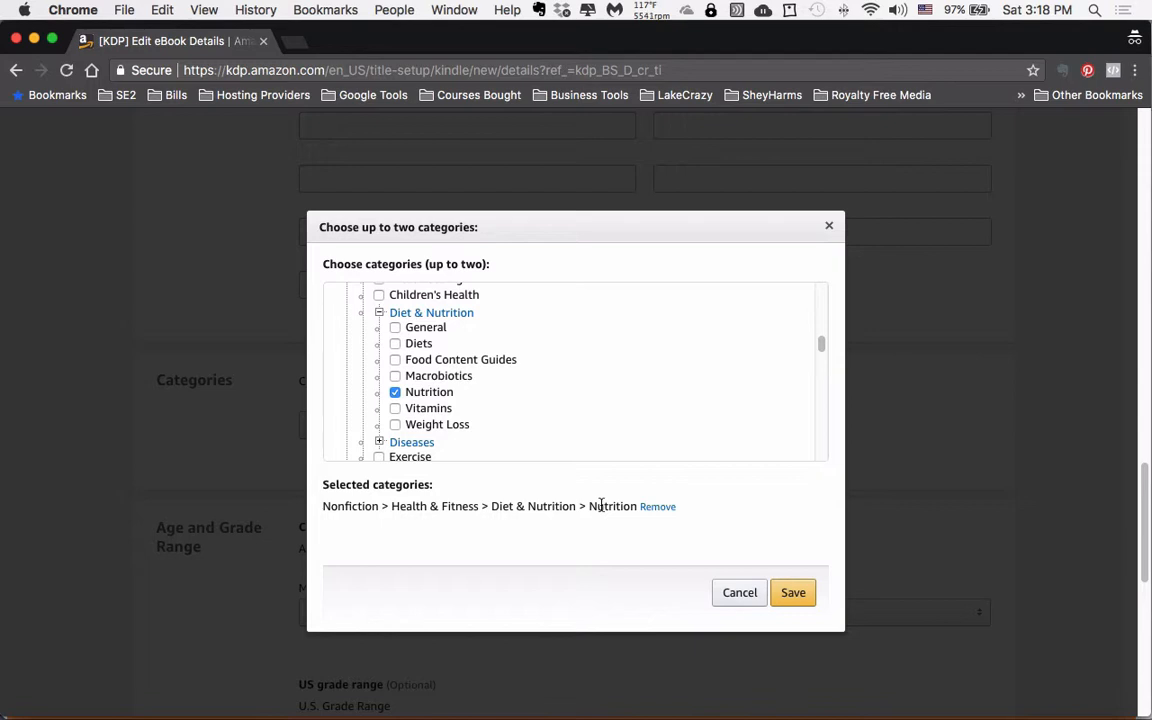
# Look through the Health & Fitness subcategories again and cancel the category selection.
pyautogui.scroll(10, 578, 337)
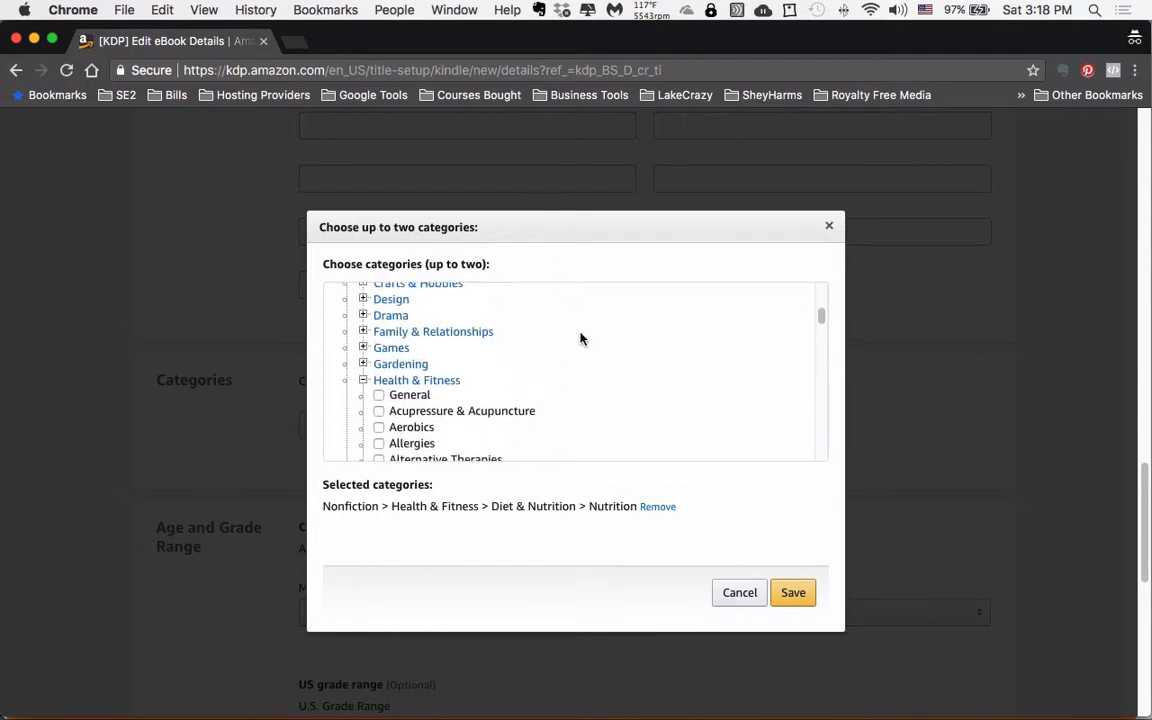
pyautogui.scroll(-5, 579, 337)
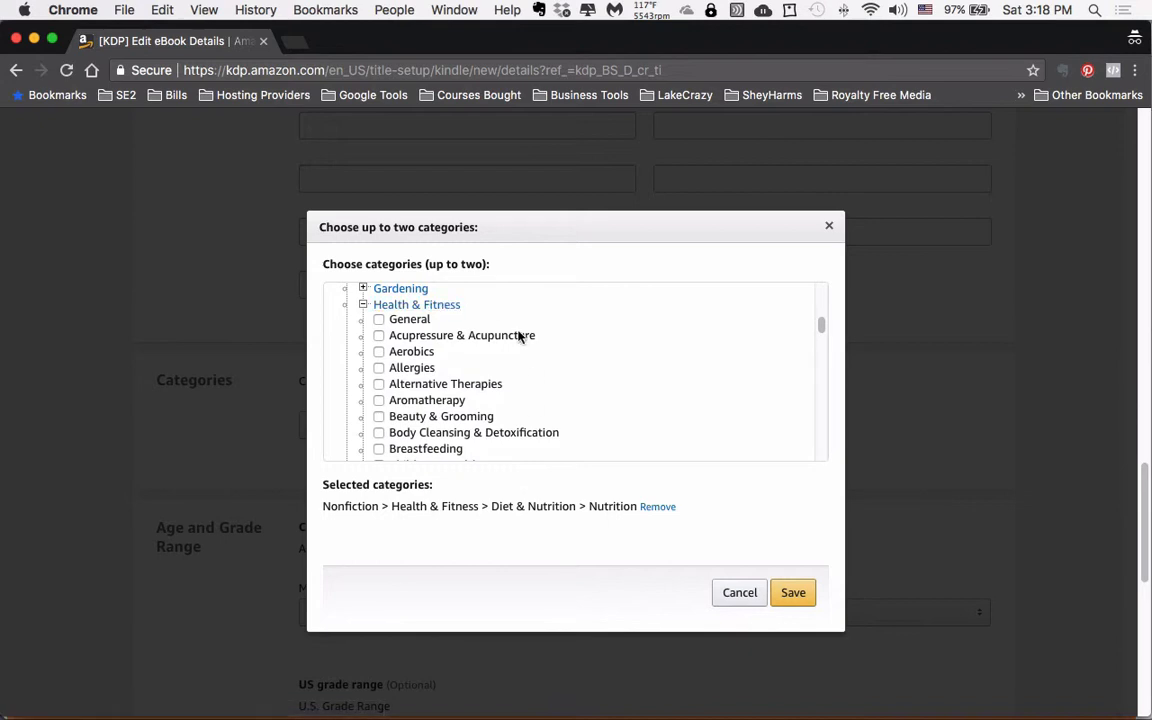
pyautogui.scroll(-3, 491, 432)
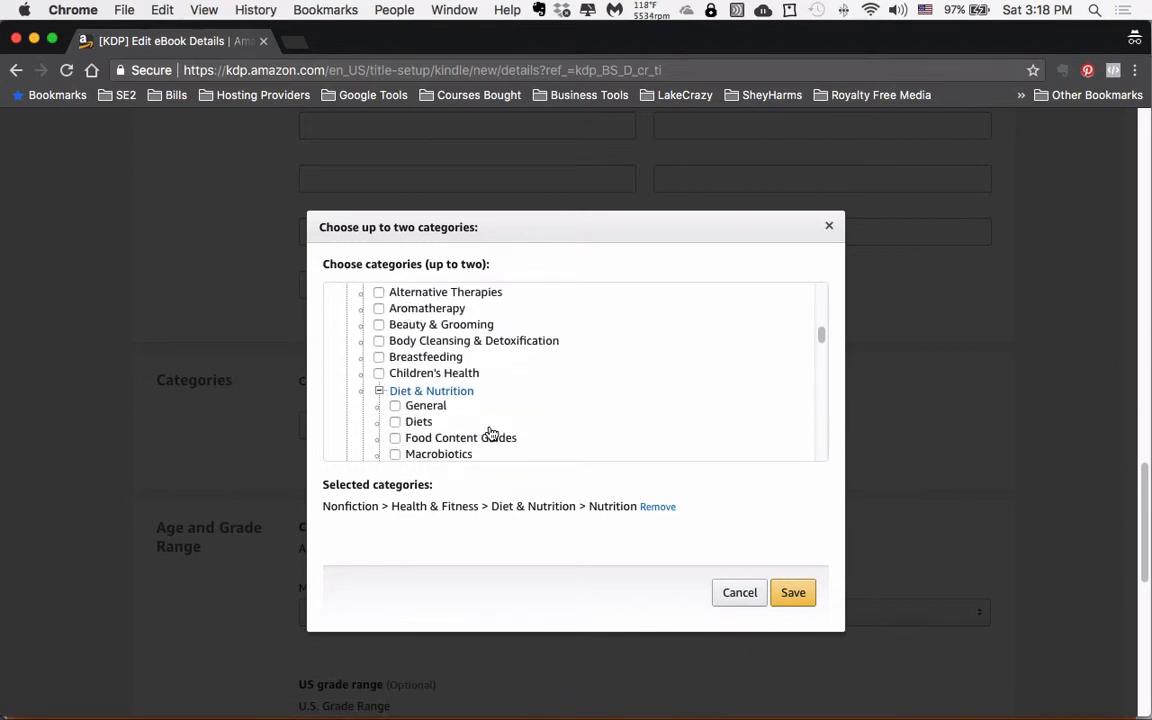
pyautogui.scroll(-2, 491, 432)
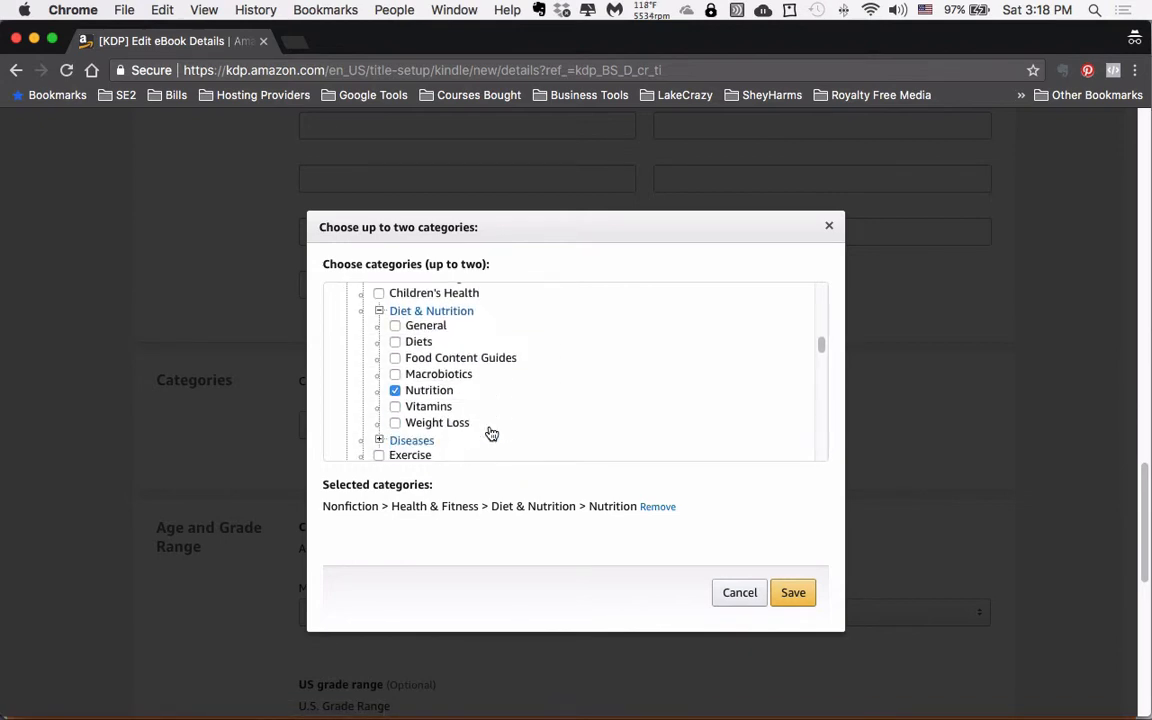
pyautogui.click(739, 592)
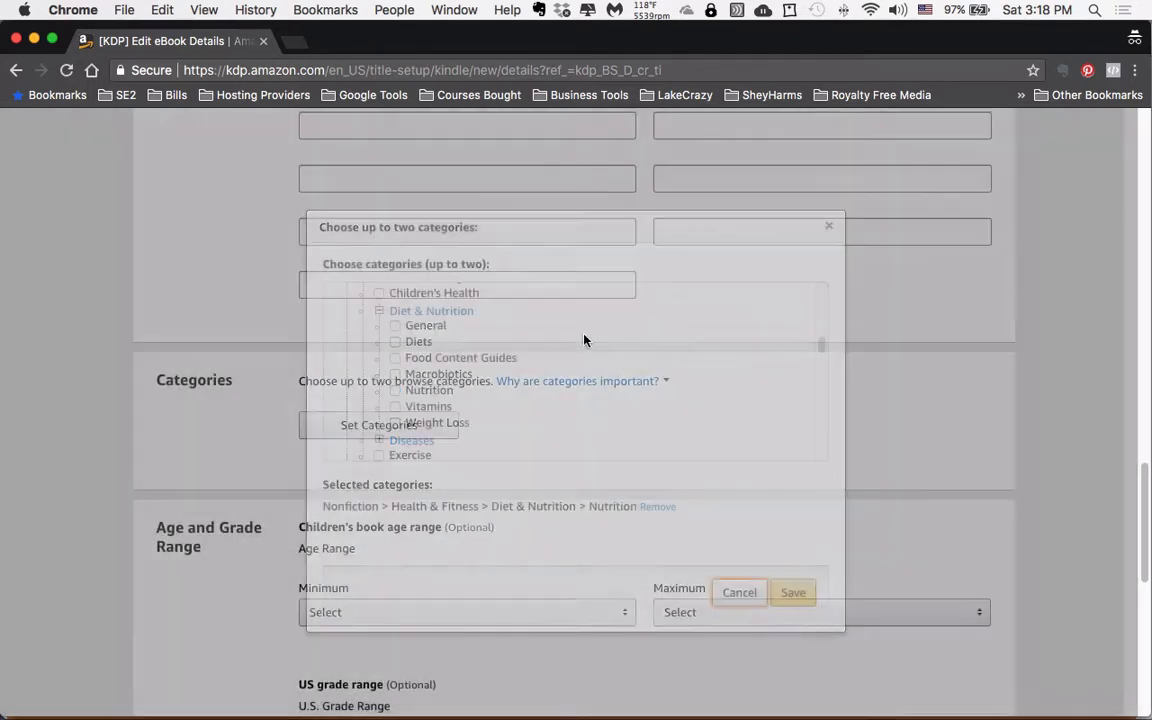
# Examine the minimum and maximum options for the children's book age range without choosing any.
pyautogui.scroll(-3, 676, 411)
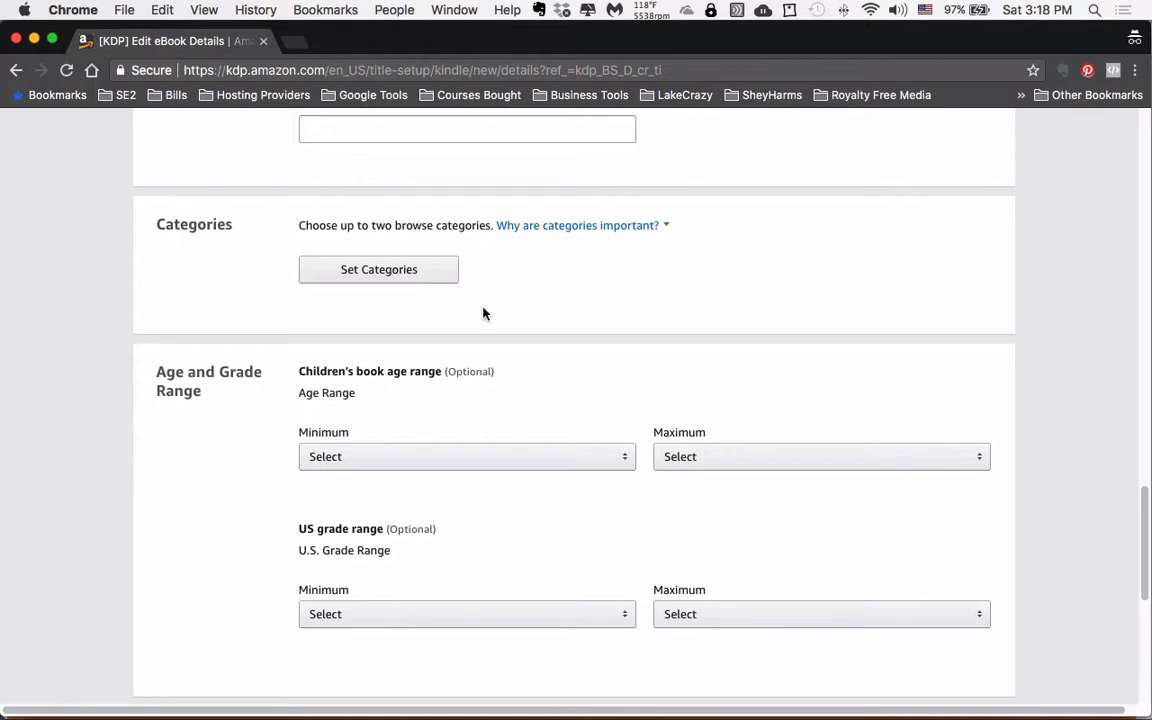
pyautogui.scroll(-2, 495, 311)
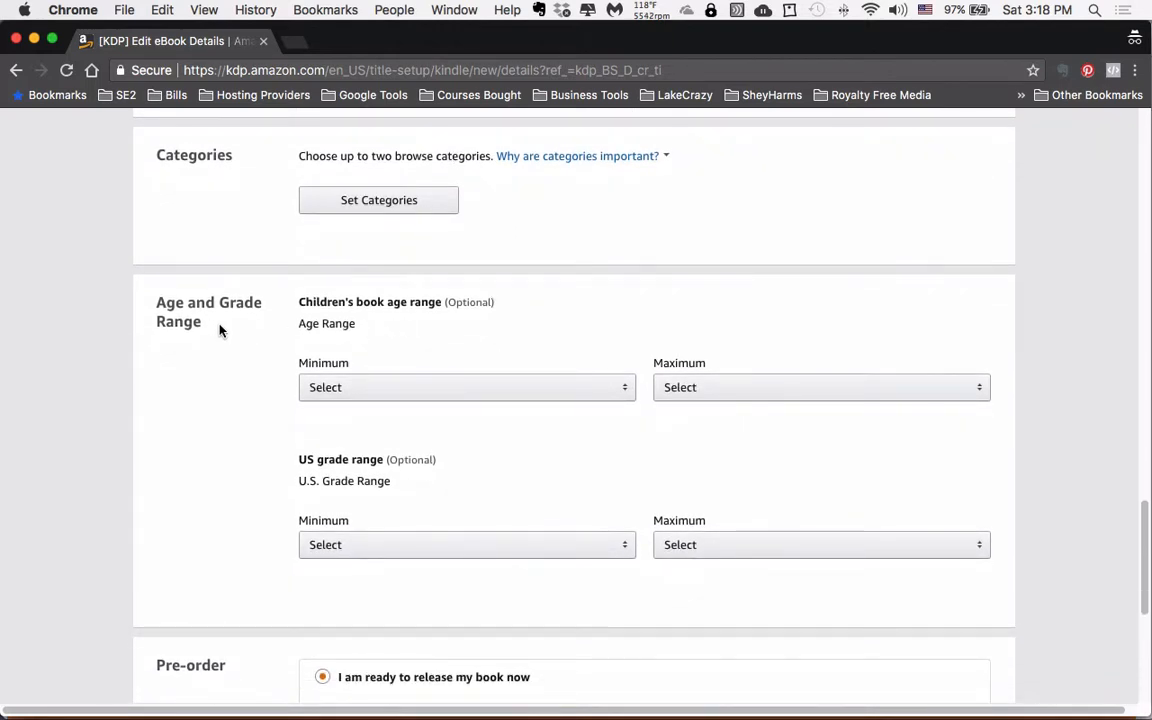
pyautogui.scroll(-1, 276, 335)
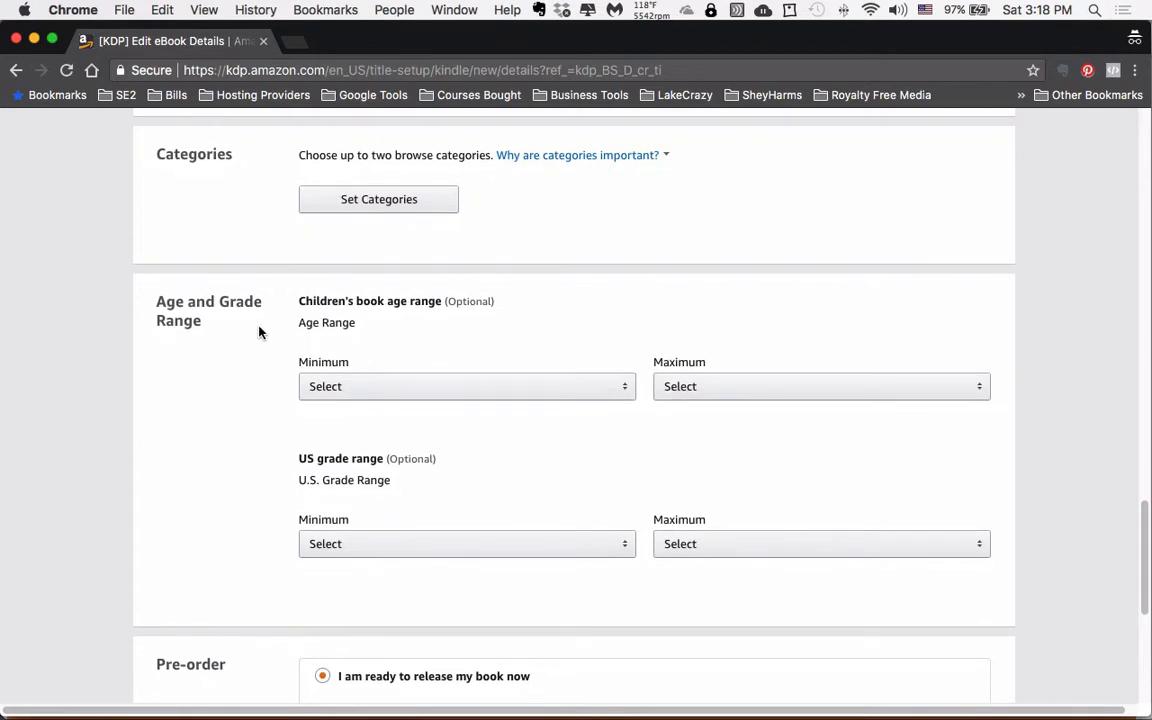
pyautogui.click(360, 388)
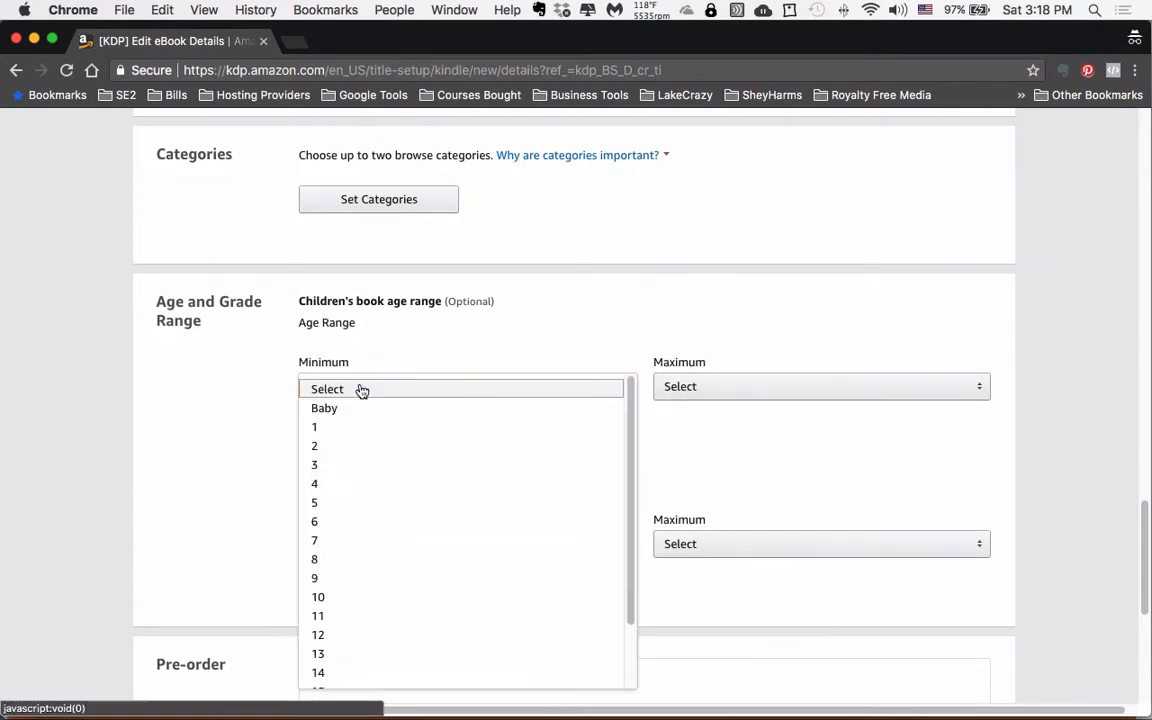
pyautogui.scroll(-2, 388, 455)
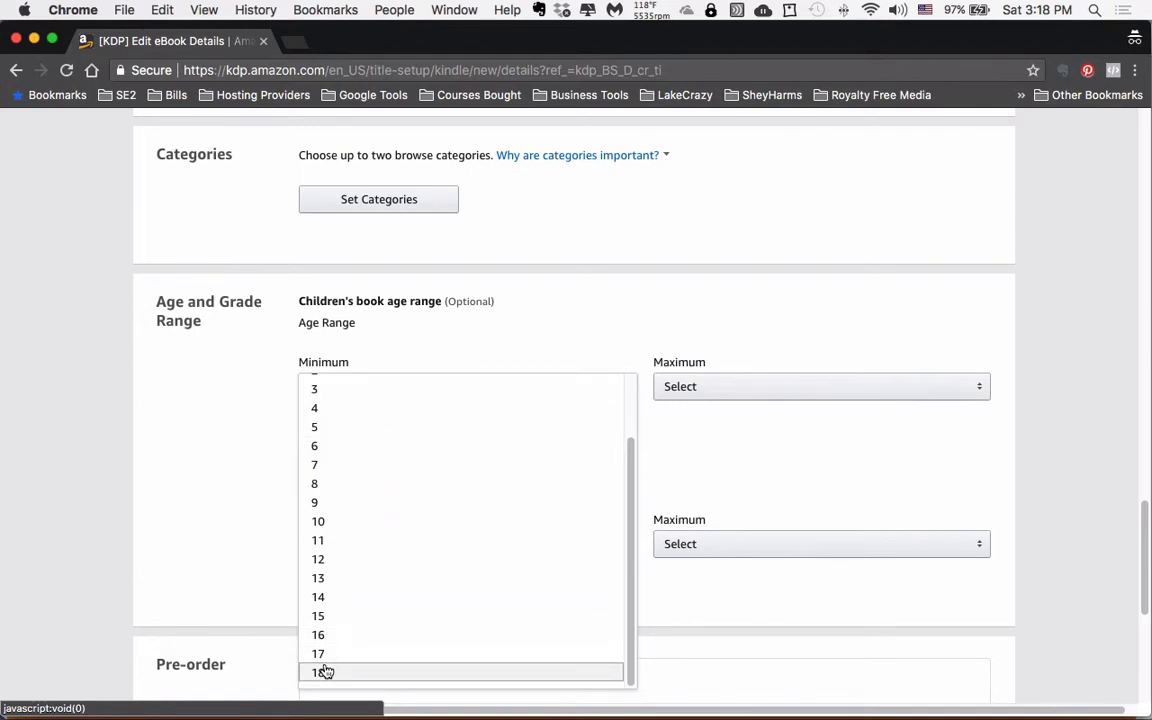
pyautogui.click(162, 463)
pyautogui.click(746, 393)
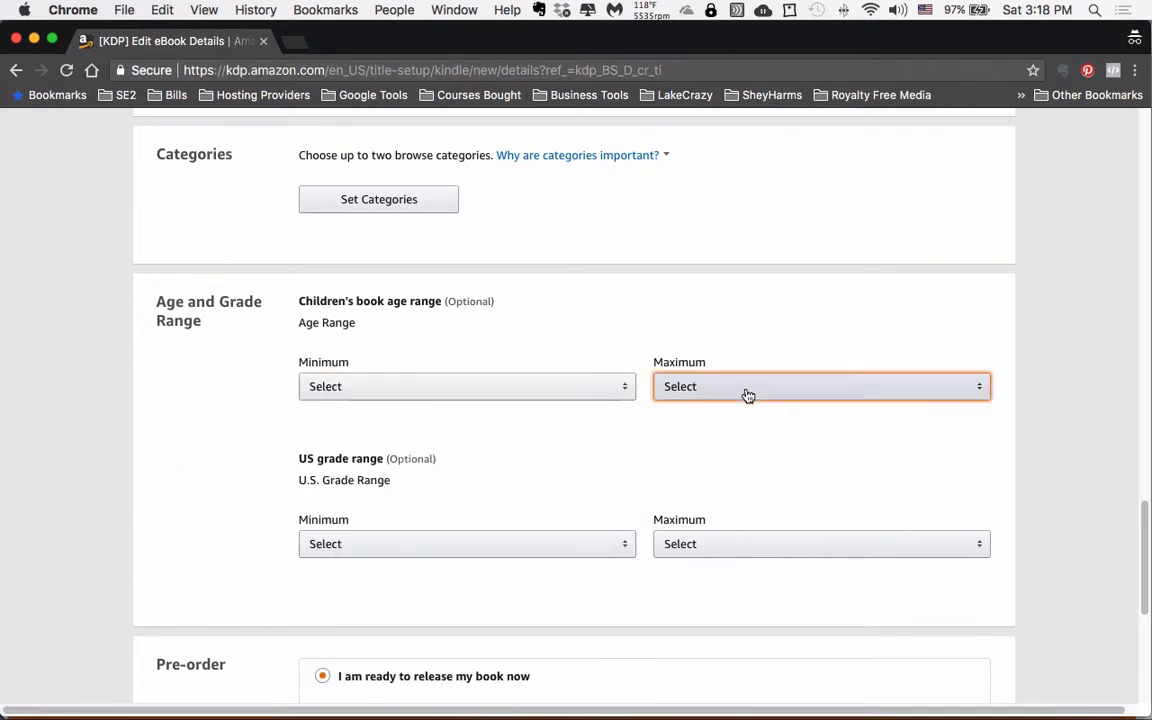
pyautogui.scroll(-2, 746, 393)
pyautogui.scroll(2, 746, 393)
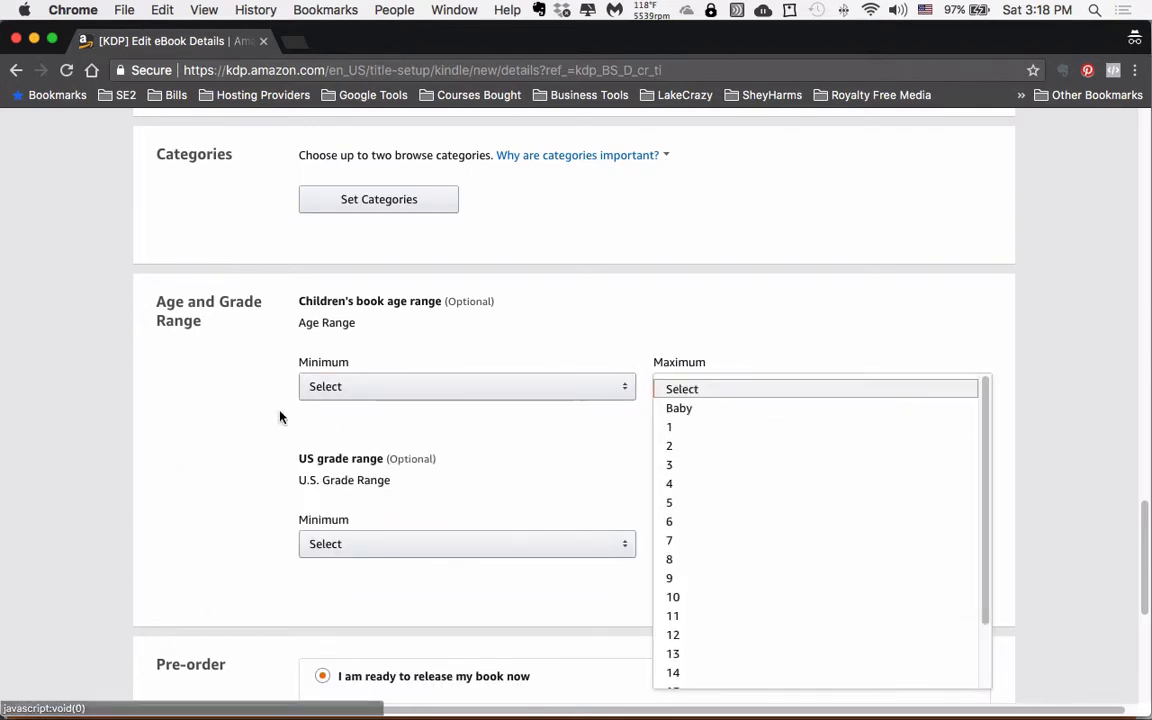
pyautogui.click(172, 401)
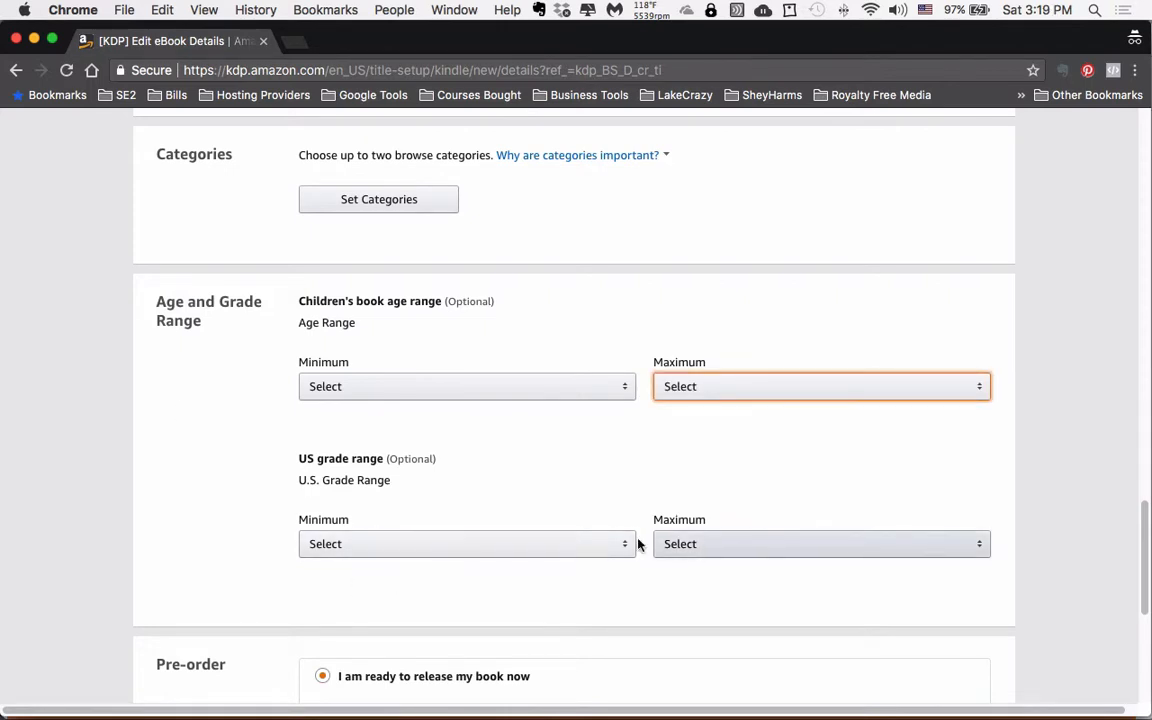
# Set the US grade range to a minimum of 2nd grade and a maximum of 4th grade.
pyautogui.click(568, 553)
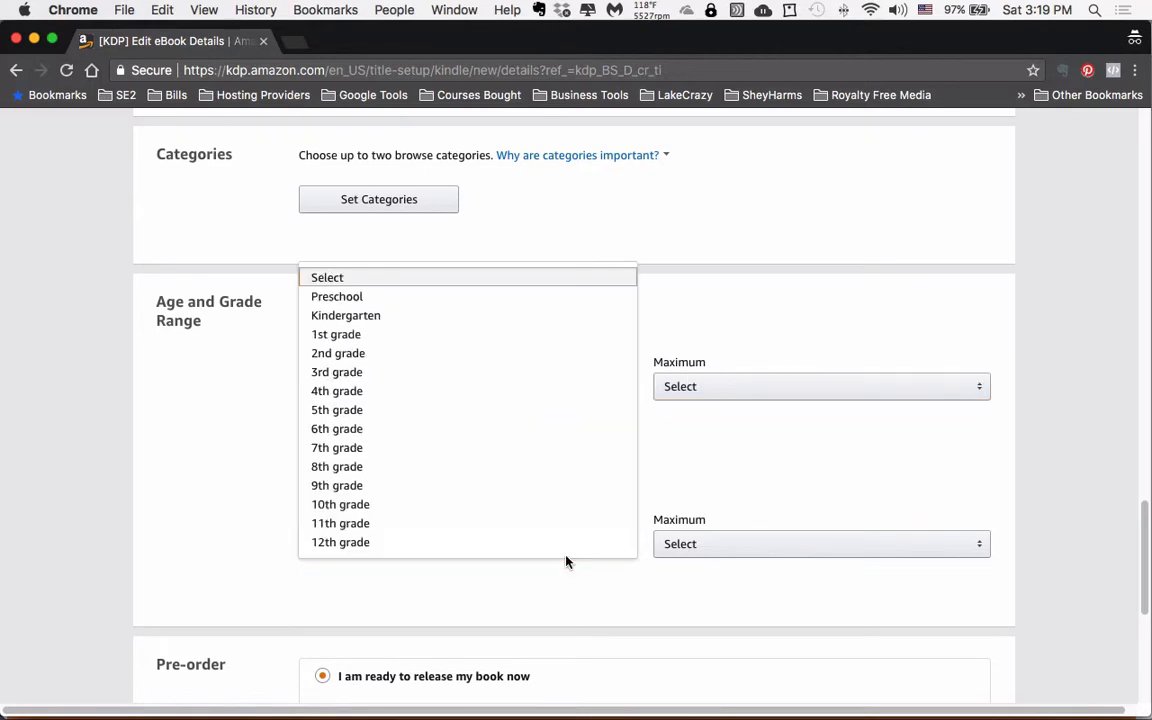
pyautogui.click(392, 359)
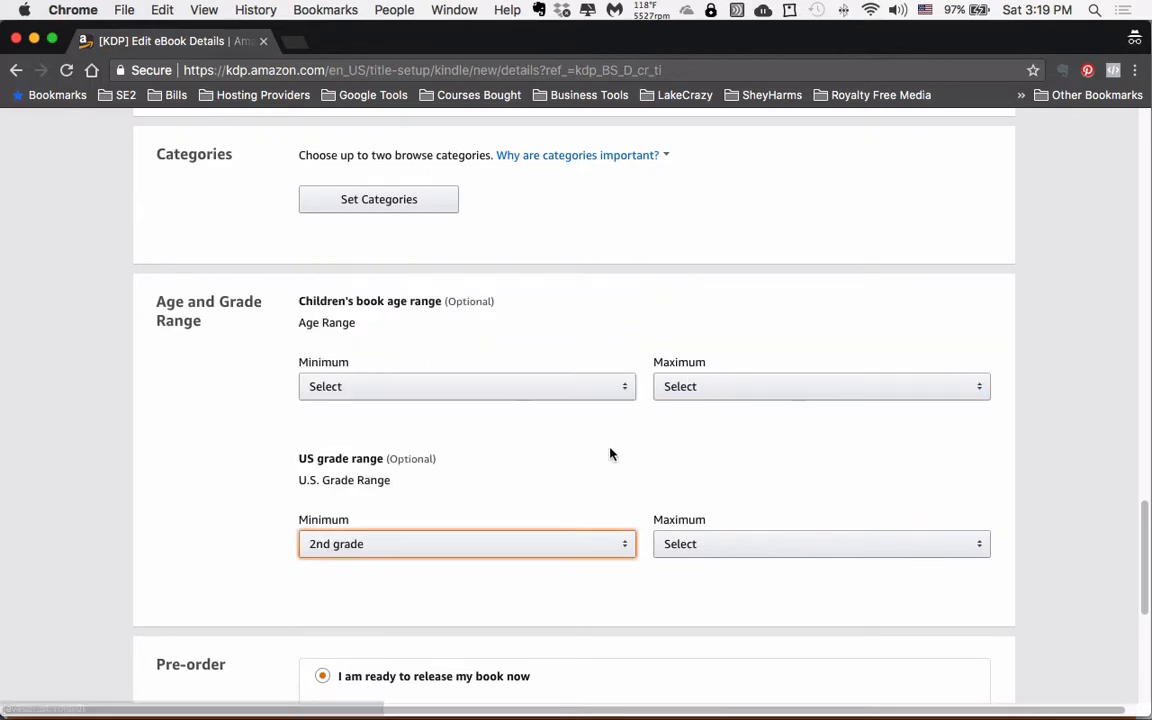
pyautogui.click(689, 545)
pyautogui.click(701, 394)
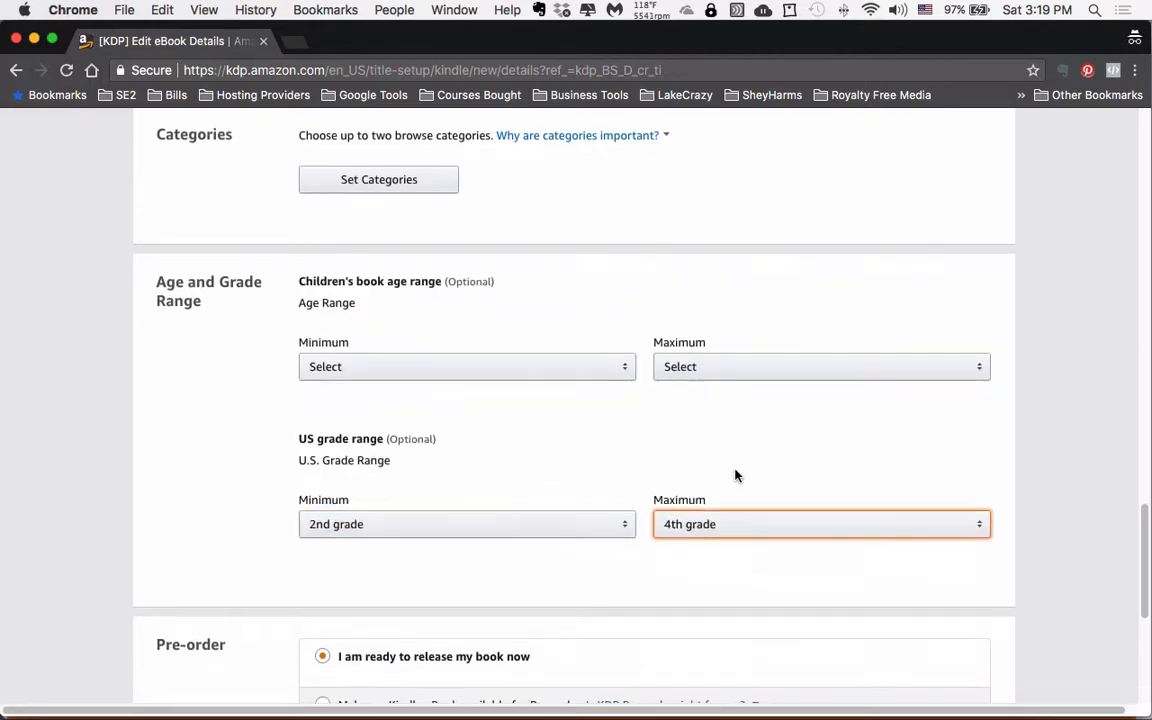
# Try the Pre-order option with its release date setting and switch back to "I am ready to release my book now".
pyautogui.scroll(-5, 735, 476)
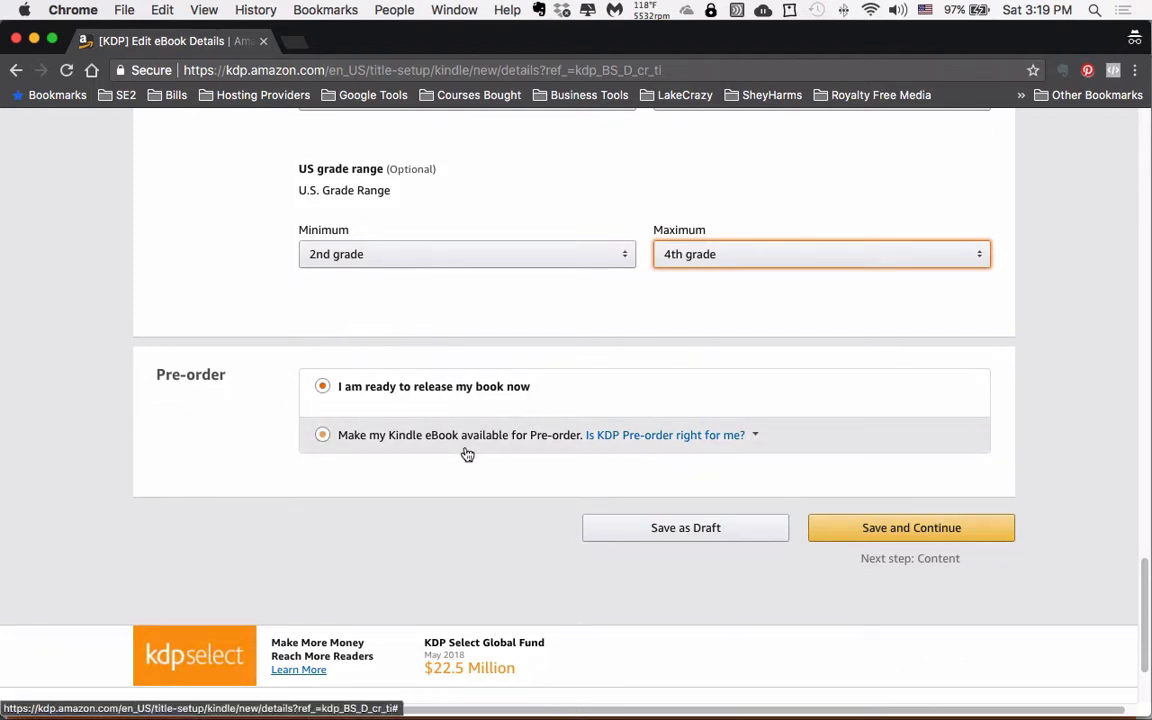
pyautogui.click(764, 437)
pyautogui.moveTo(735, 429)
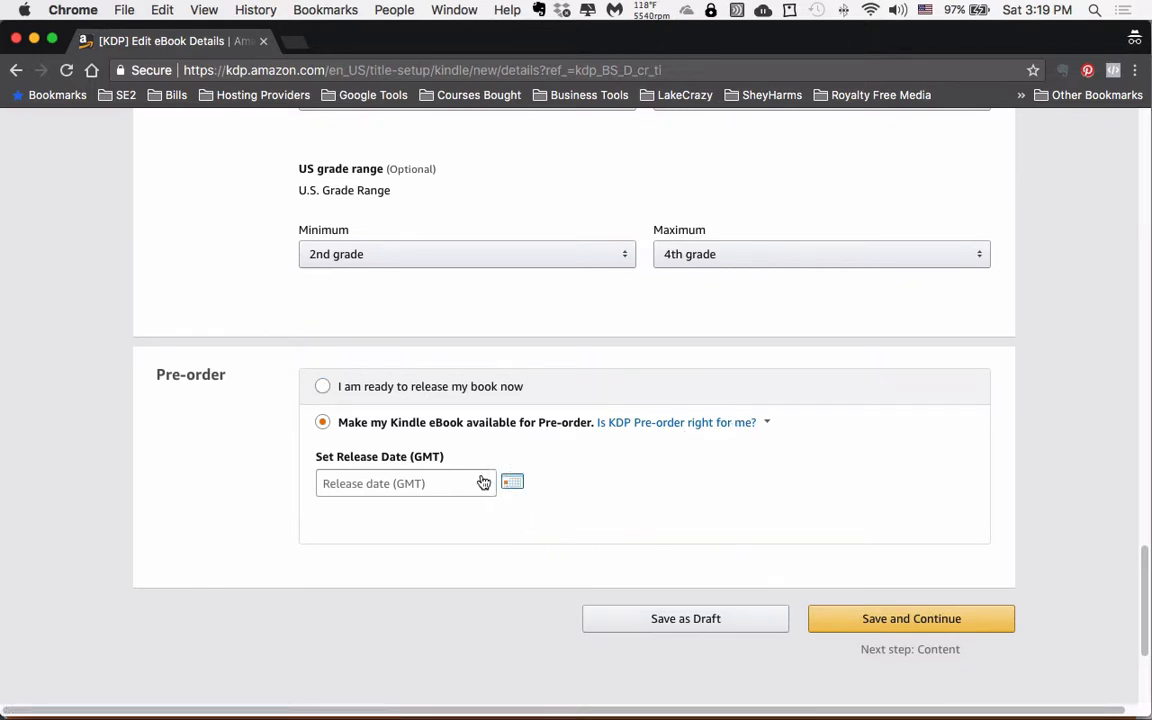
pyautogui.click(322, 386)
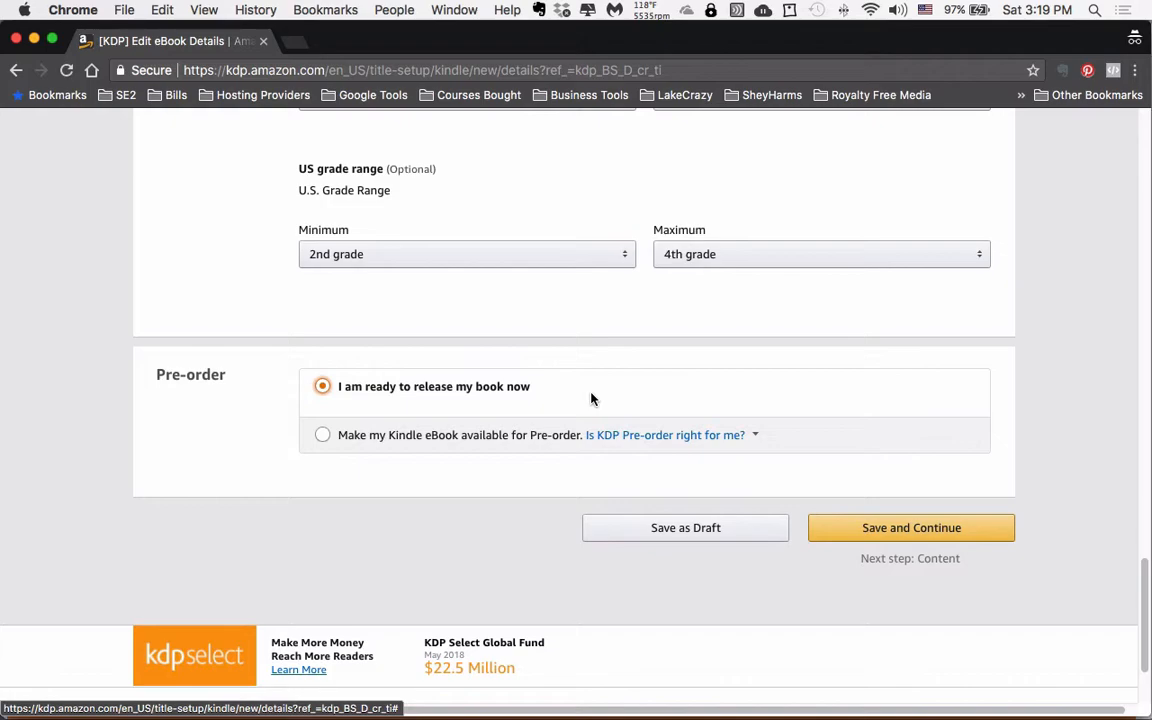
# Check over the eBook details form, then save it and continue to the Content stage.
pyautogui.scroll(20, 620, 381)
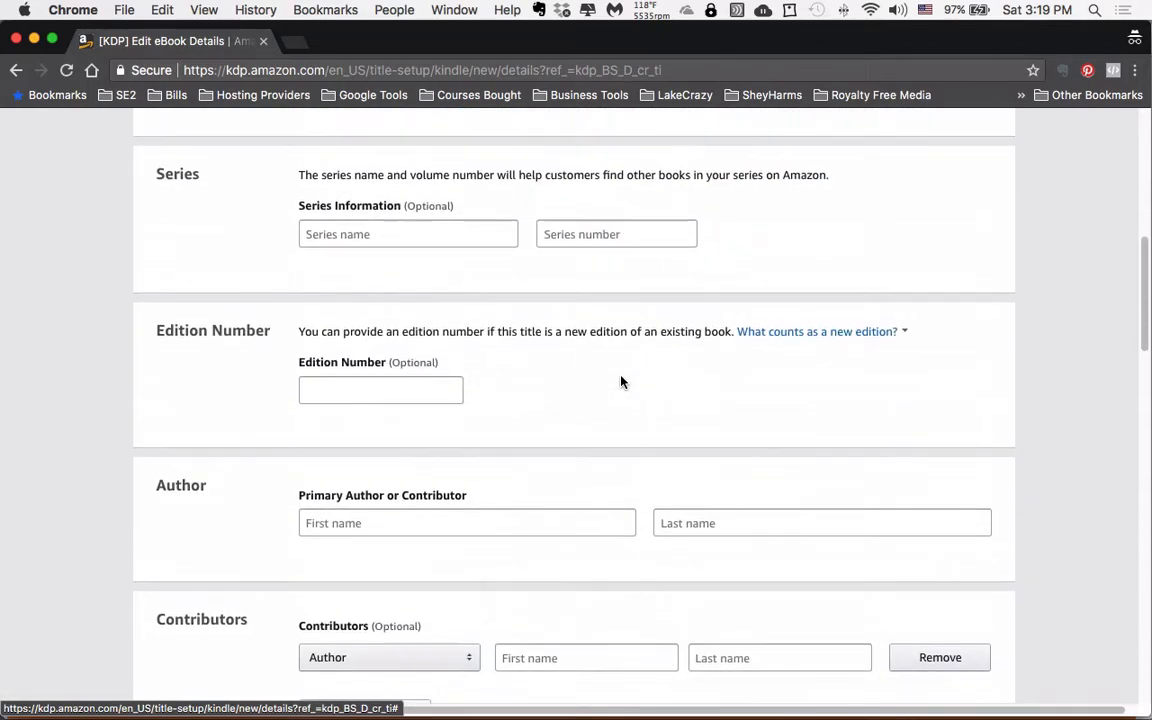
pyautogui.scroll(-20, 620, 381)
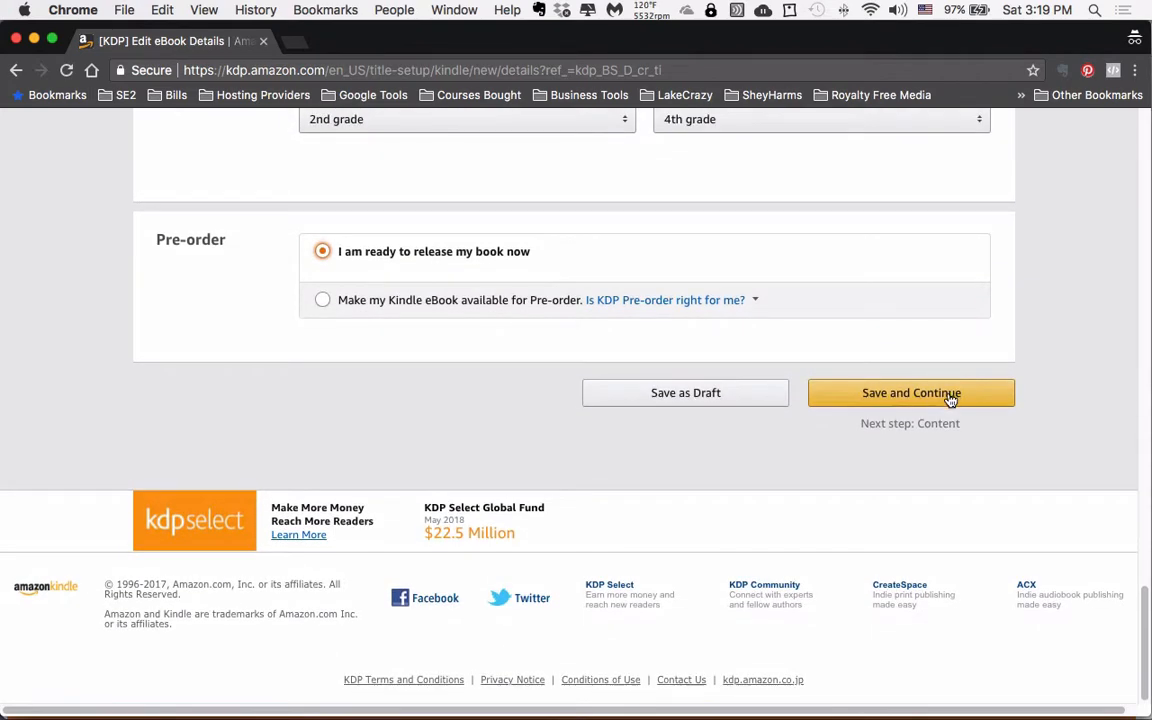
pyautogui.click(950, 396)
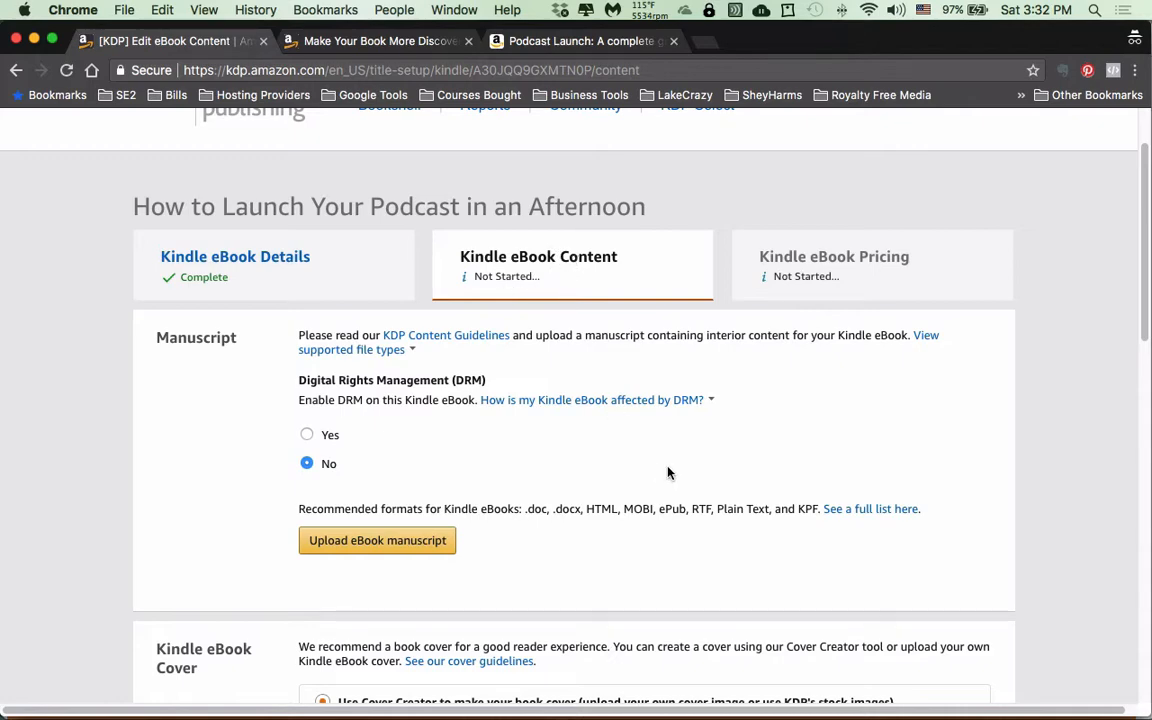
# Look through the content page's manuscript, cover, preview and ISBN sections, including the help on how DRM affects the eBook.
pyautogui.scroll(-3, 669, 473)
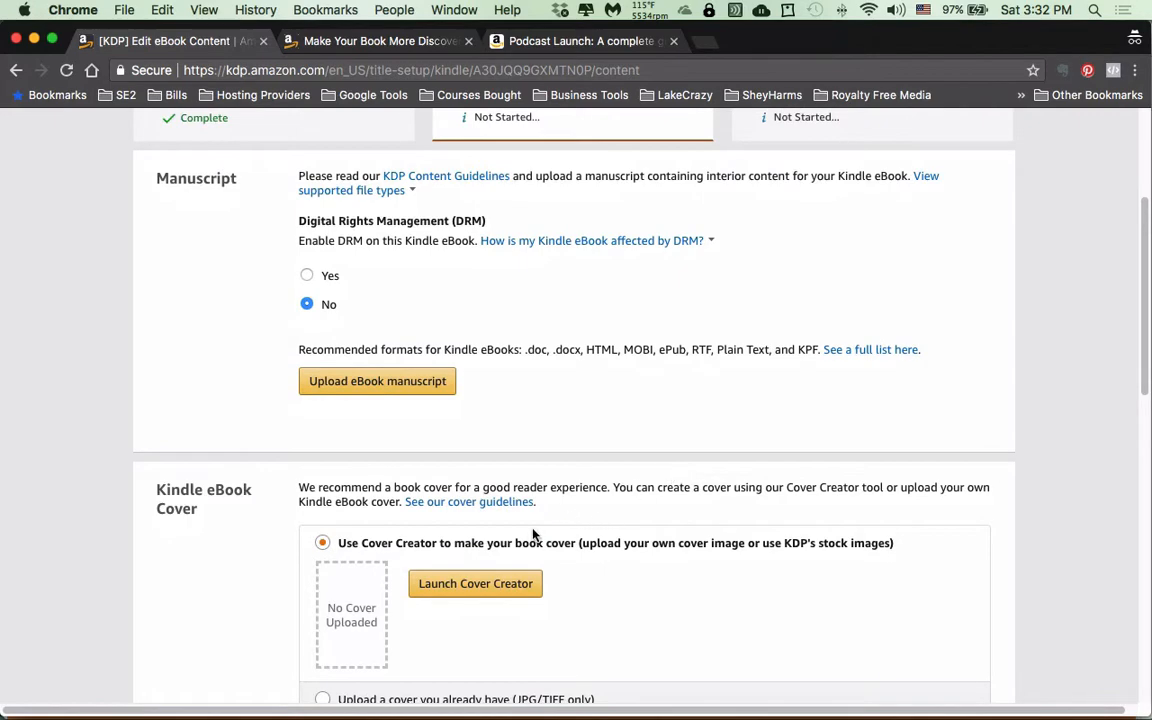
pyautogui.scroll(-9, 518, 594)
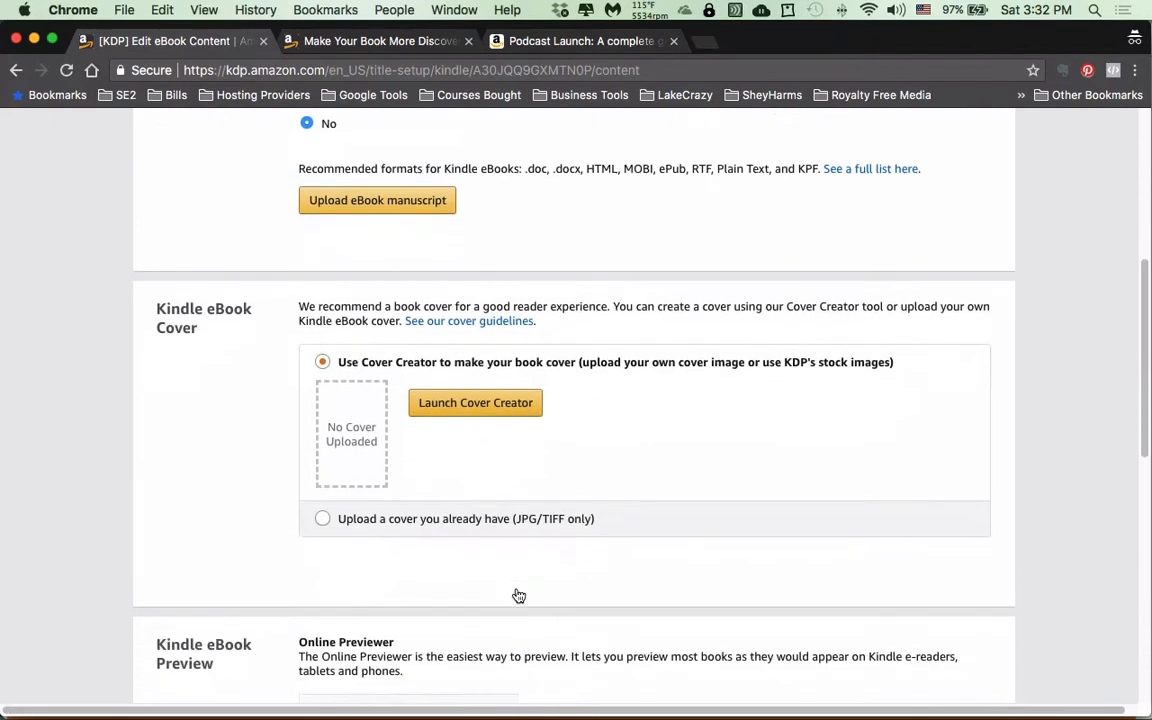
pyautogui.scroll(-1, 518, 594)
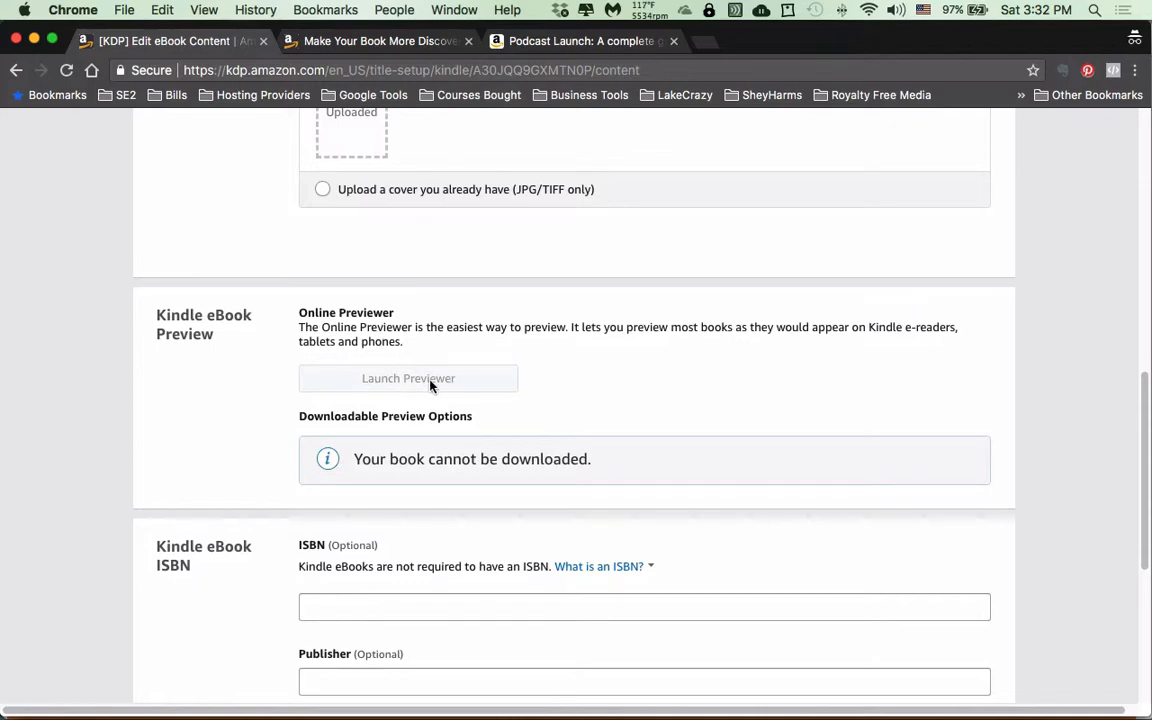
pyautogui.scroll(-4, 431, 383)
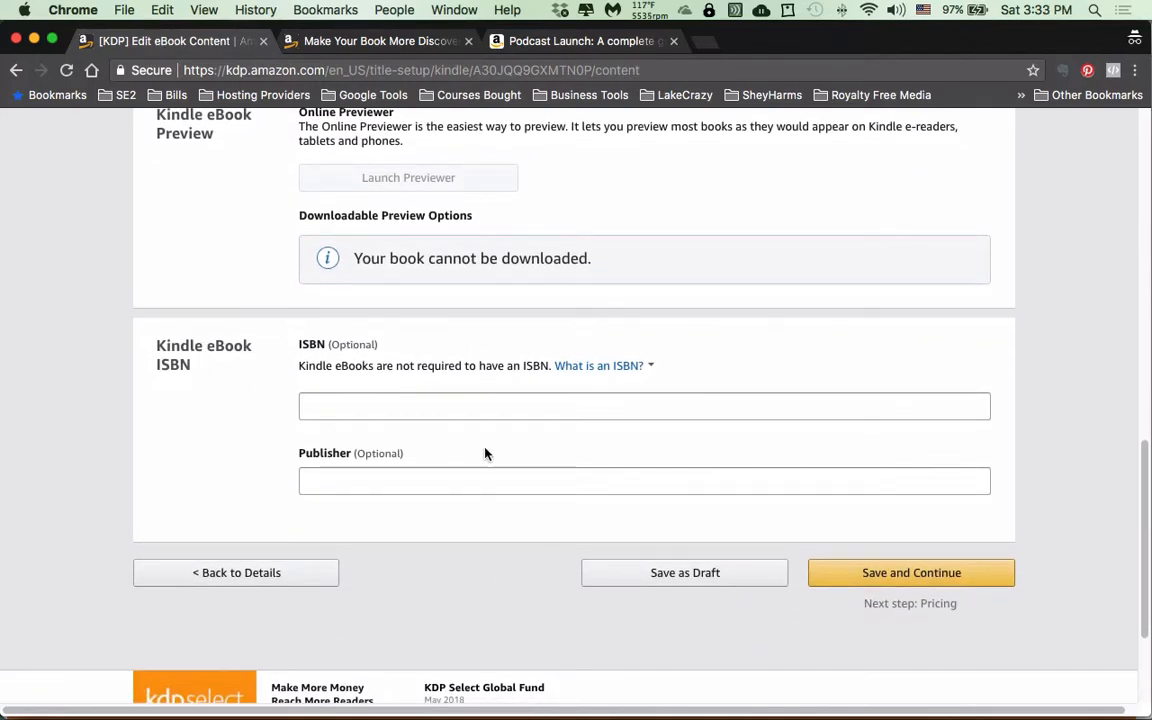
pyautogui.scroll(-1, 486, 455)
pyautogui.scroll(15, 486, 455)
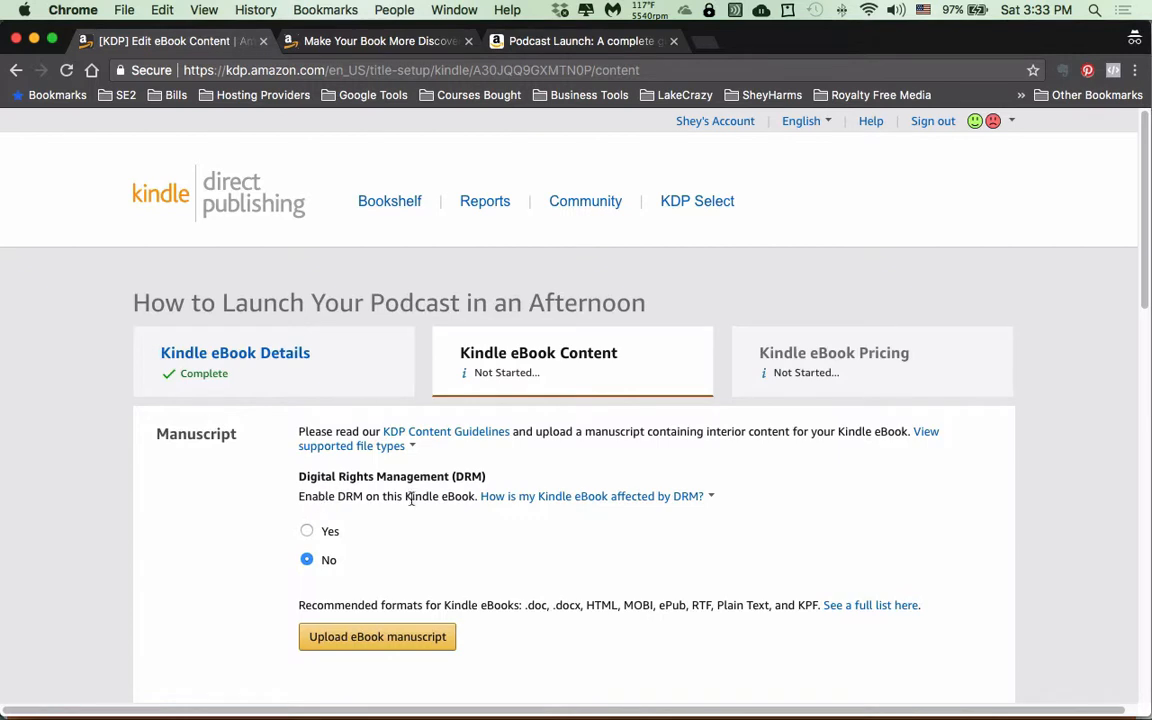
pyautogui.moveTo(606, 500)
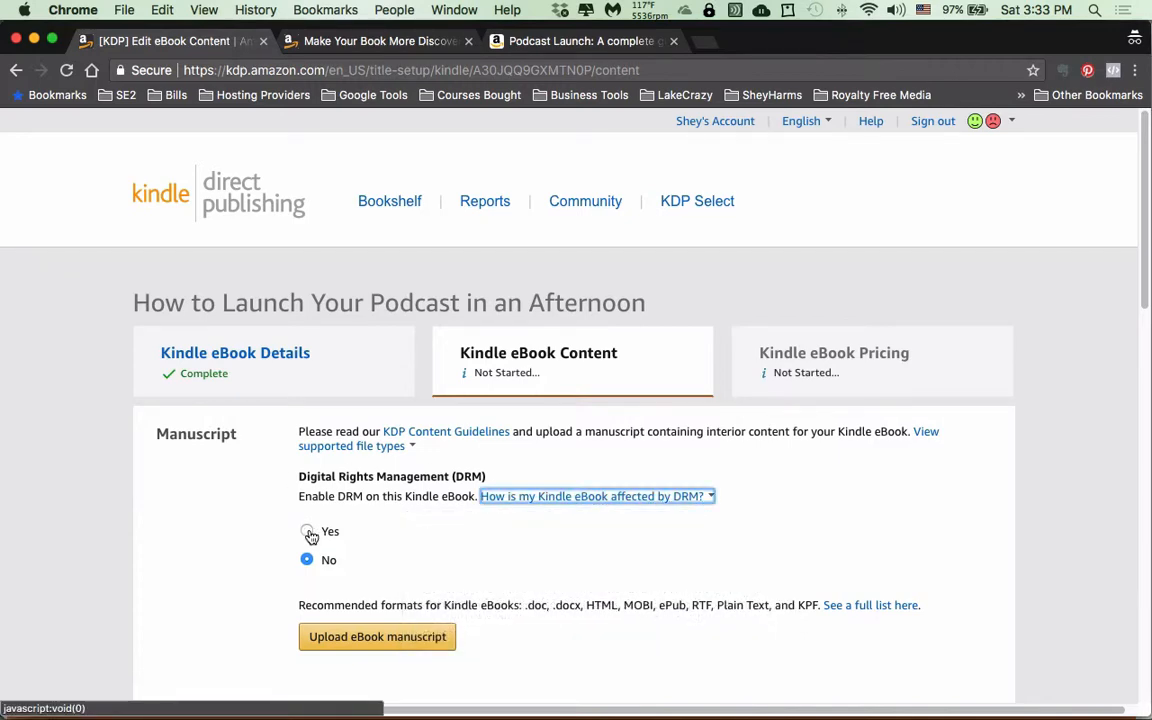
pyautogui.scroll(-2, 596, 573)
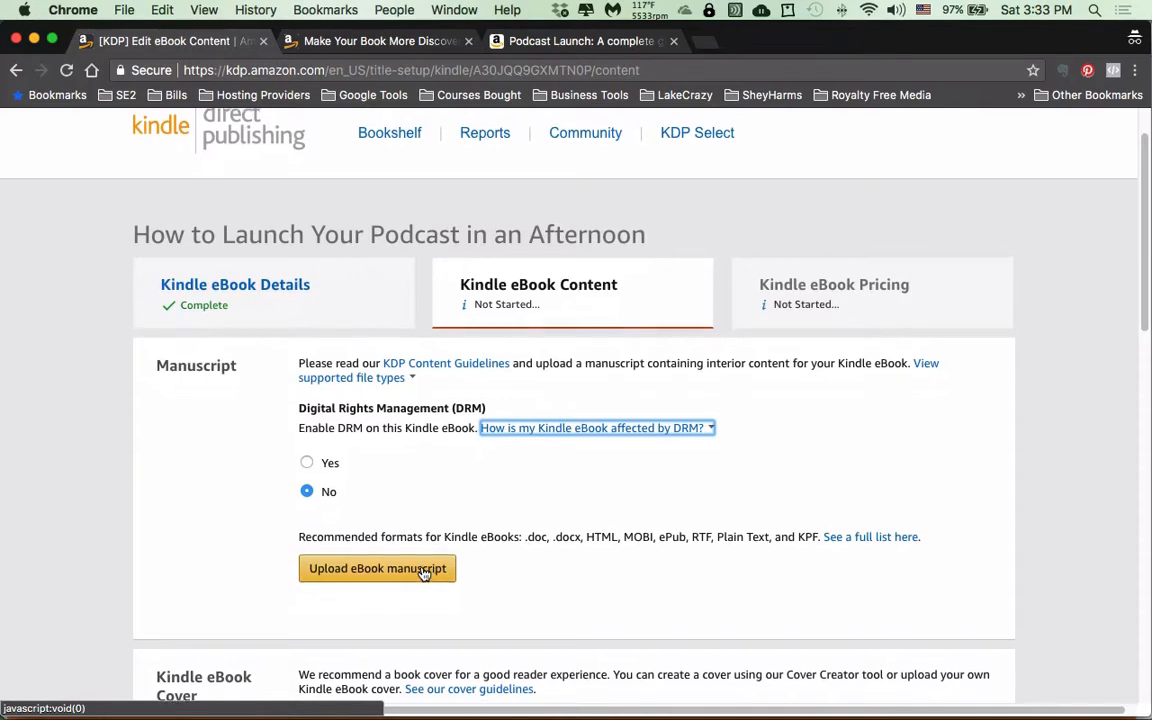
pyautogui.scroll(-5, 430, 572)
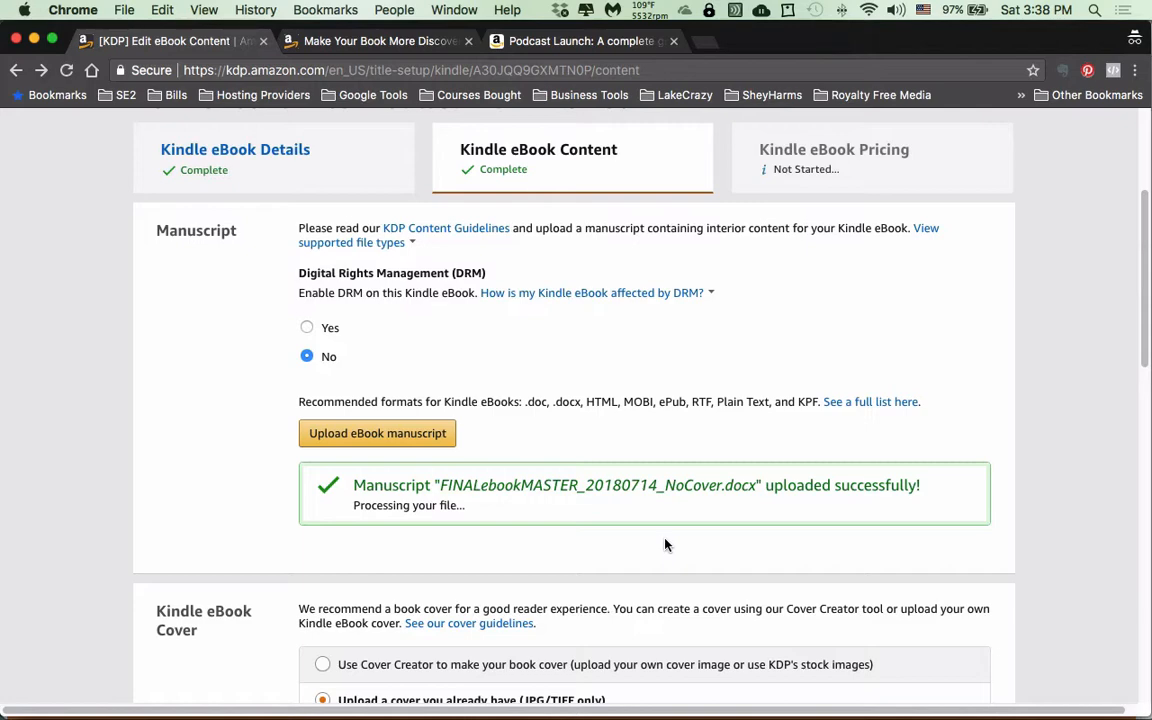
# Check the uploaded manuscript and cover, and launch the Online Previewer for the eBook.
pyautogui.scroll(-1, 663, 543)
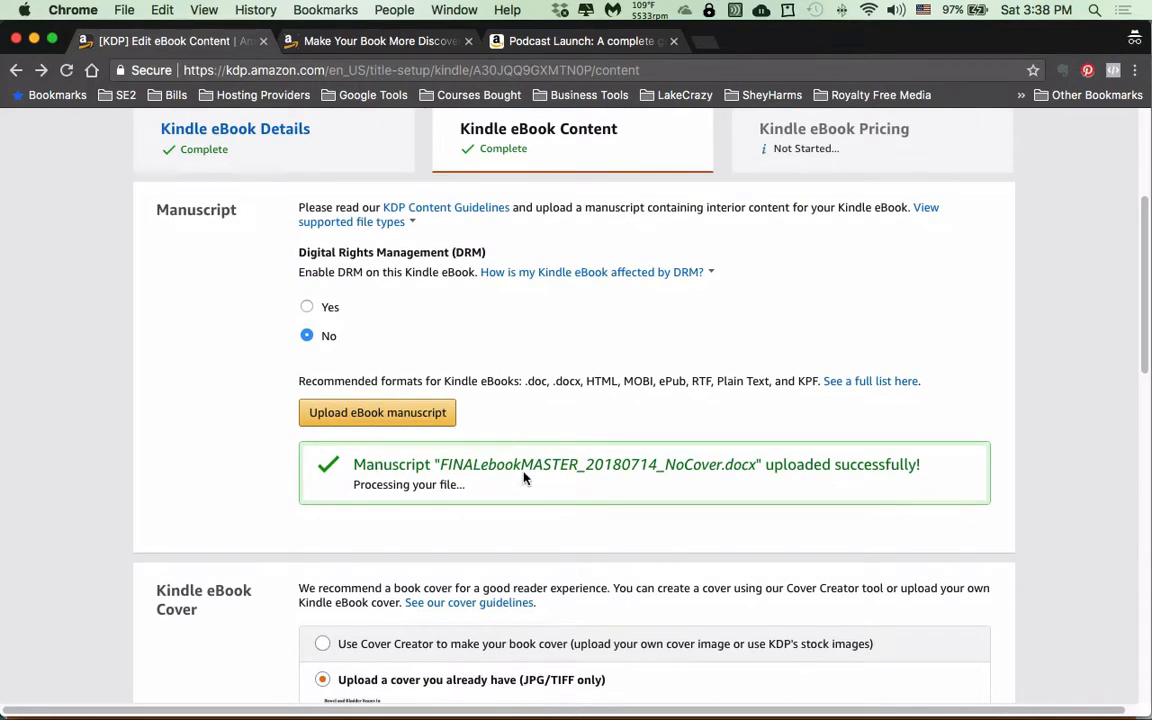
pyautogui.scroll(-5, 549, 450)
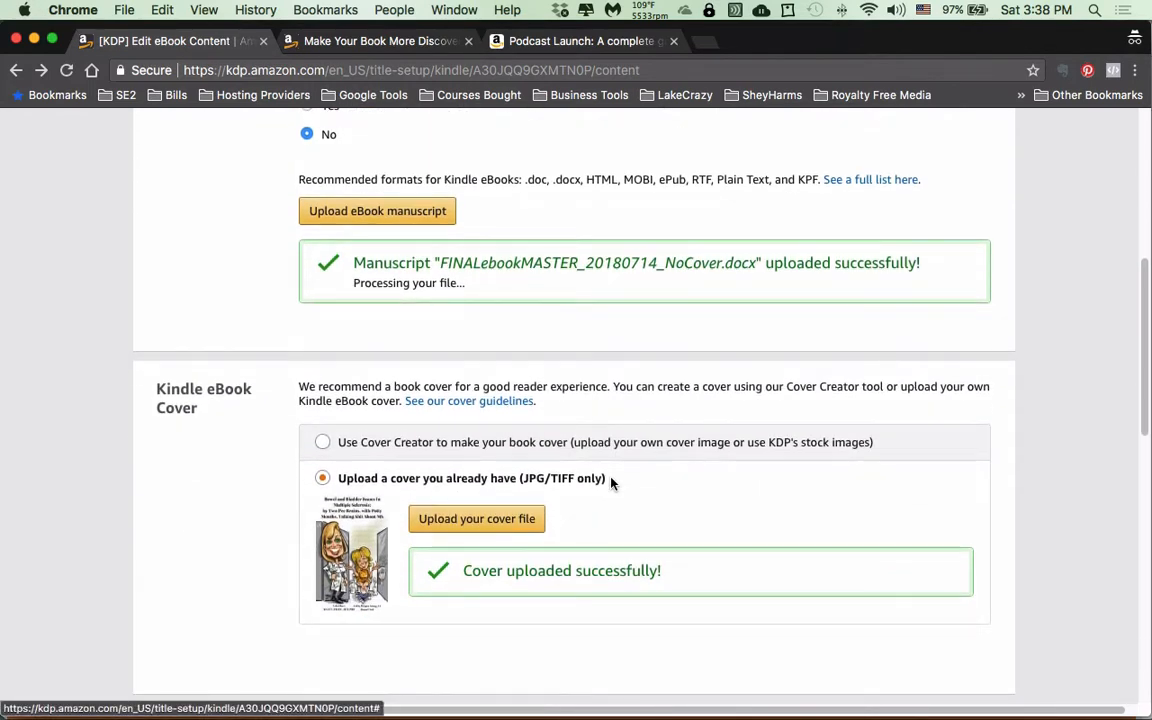
pyautogui.scroll(-1, 497, 489)
pyautogui.scroll(-2, 427, 447)
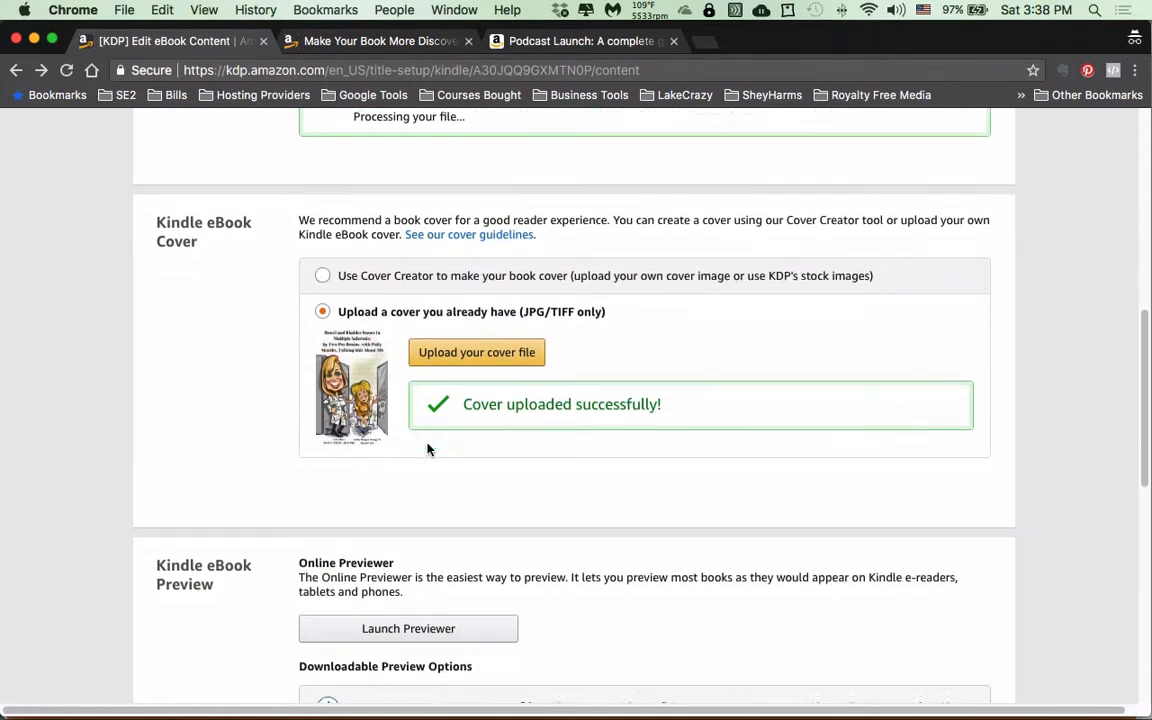
pyautogui.scroll(-2, 630, 447)
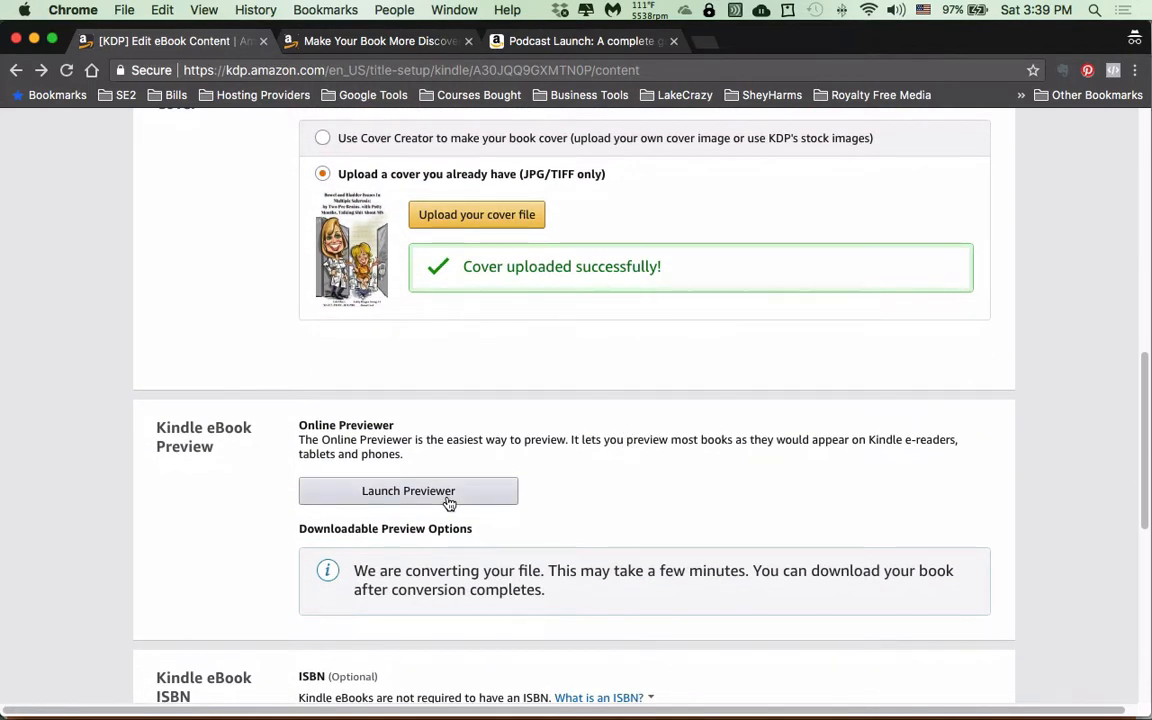
pyautogui.scroll(1, 449, 503)
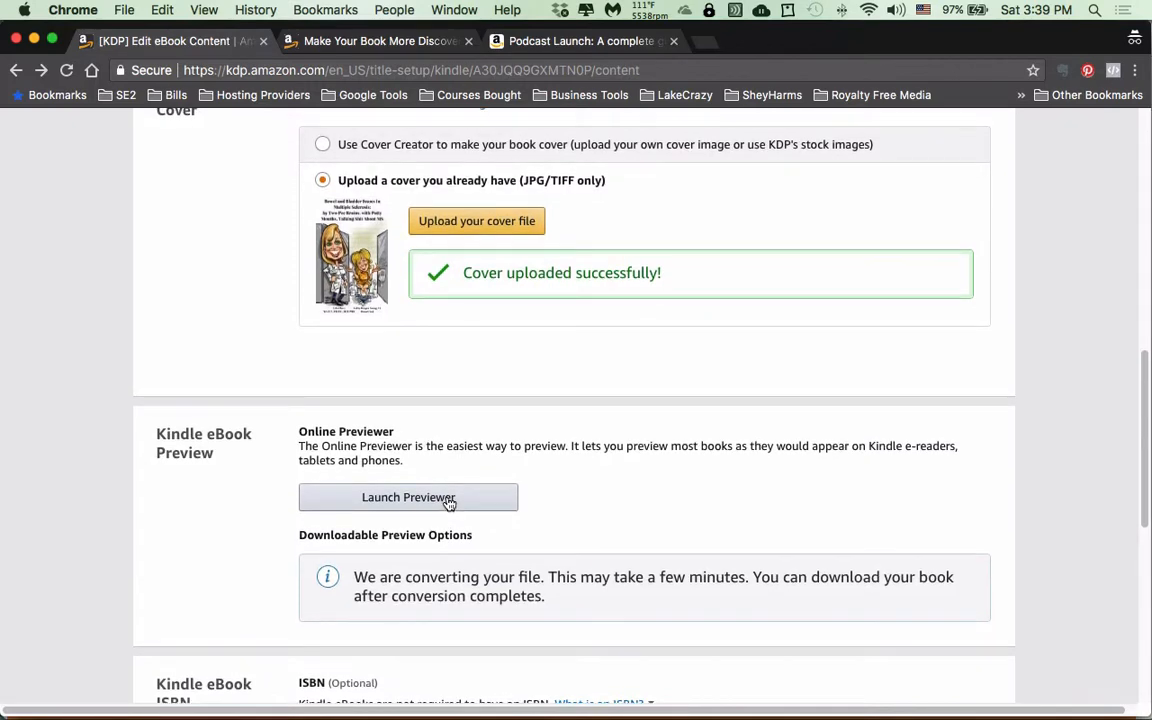
pyautogui.click(449, 498)
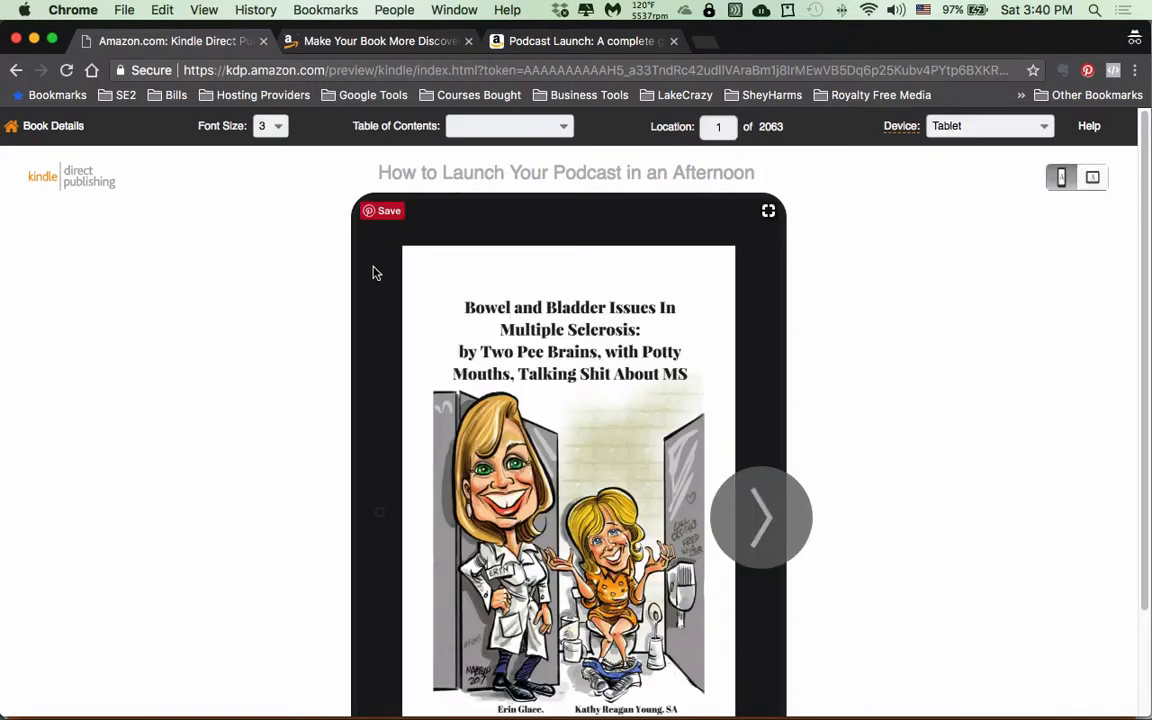
# Inspect the cover in the tablet preview and page forward through the Dedication to the Acknowledgements.
pyautogui.scroll(-2, 660, 370)
pyautogui.scroll(-1, 660, 370)
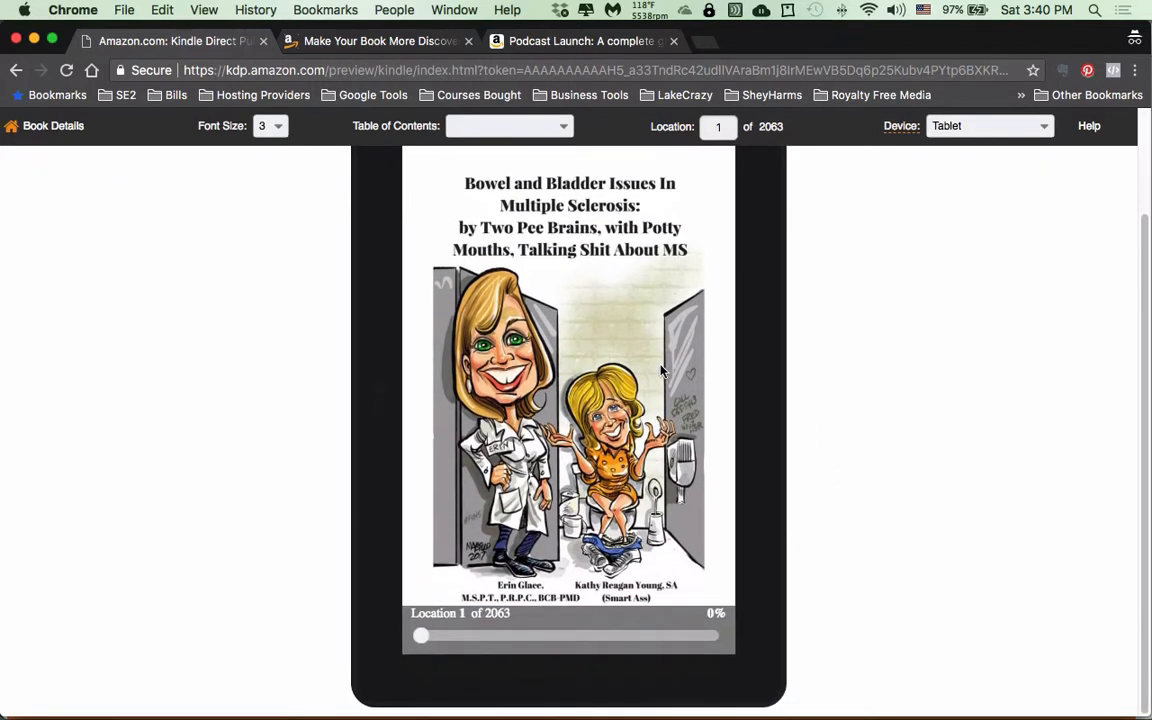
pyautogui.scroll(2, 378, 570)
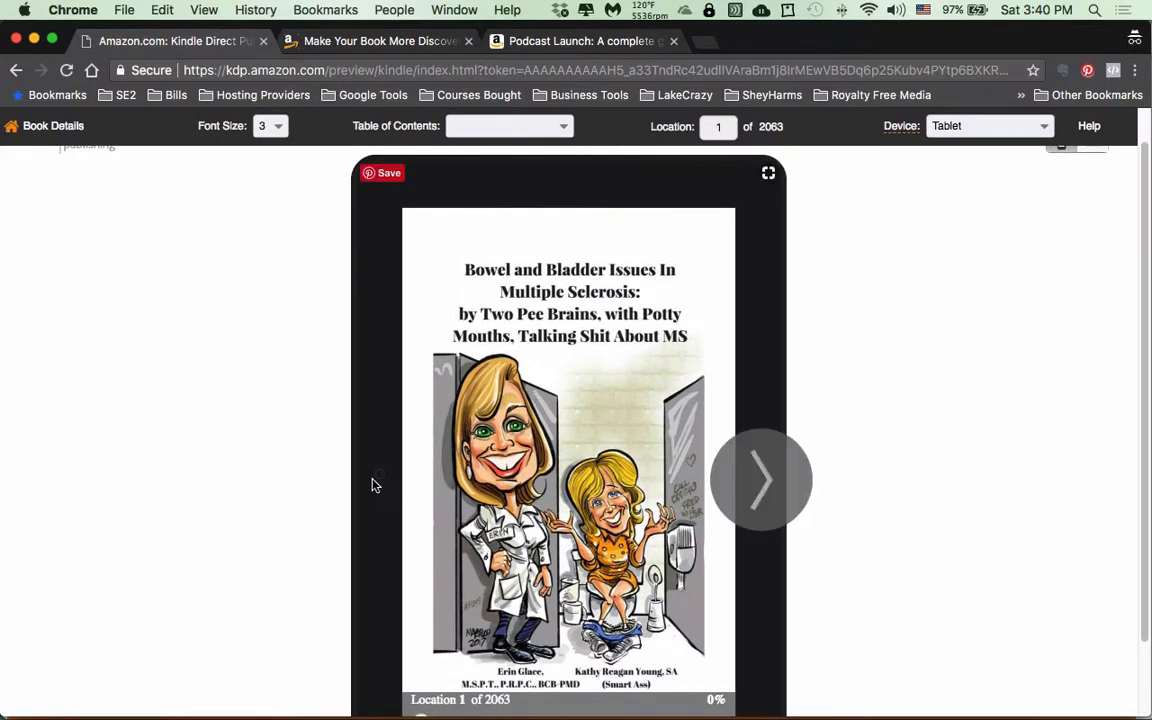
pyautogui.click(772, 488)
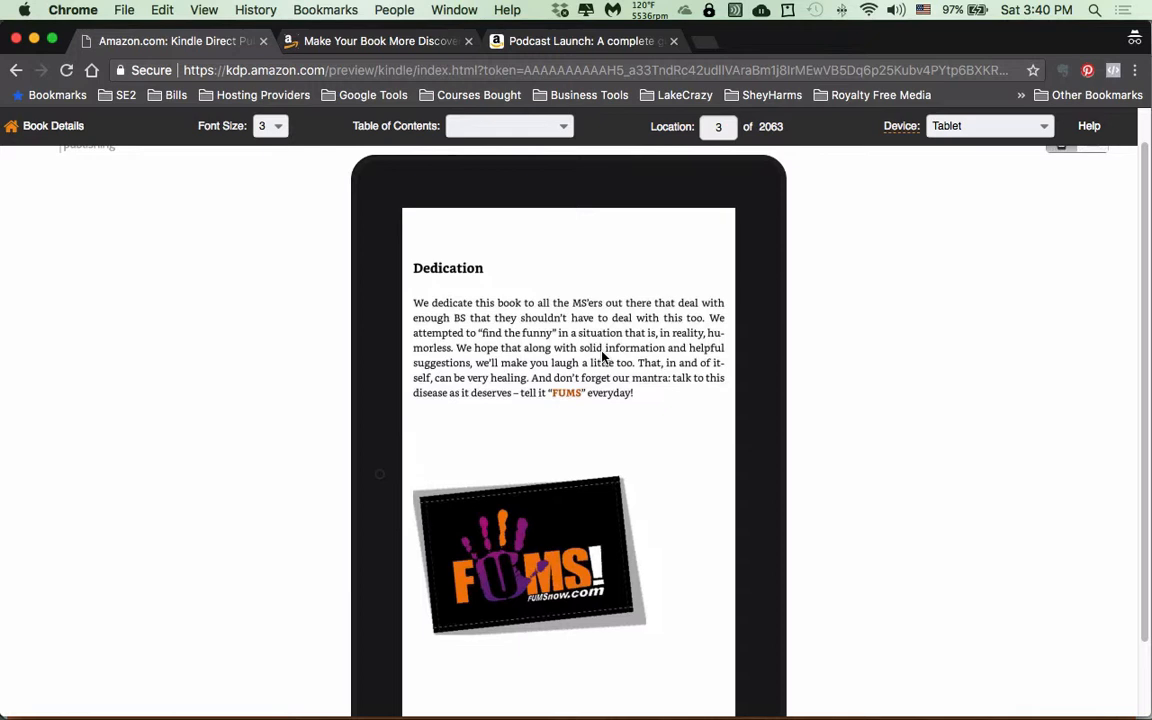
pyautogui.click(790, 505)
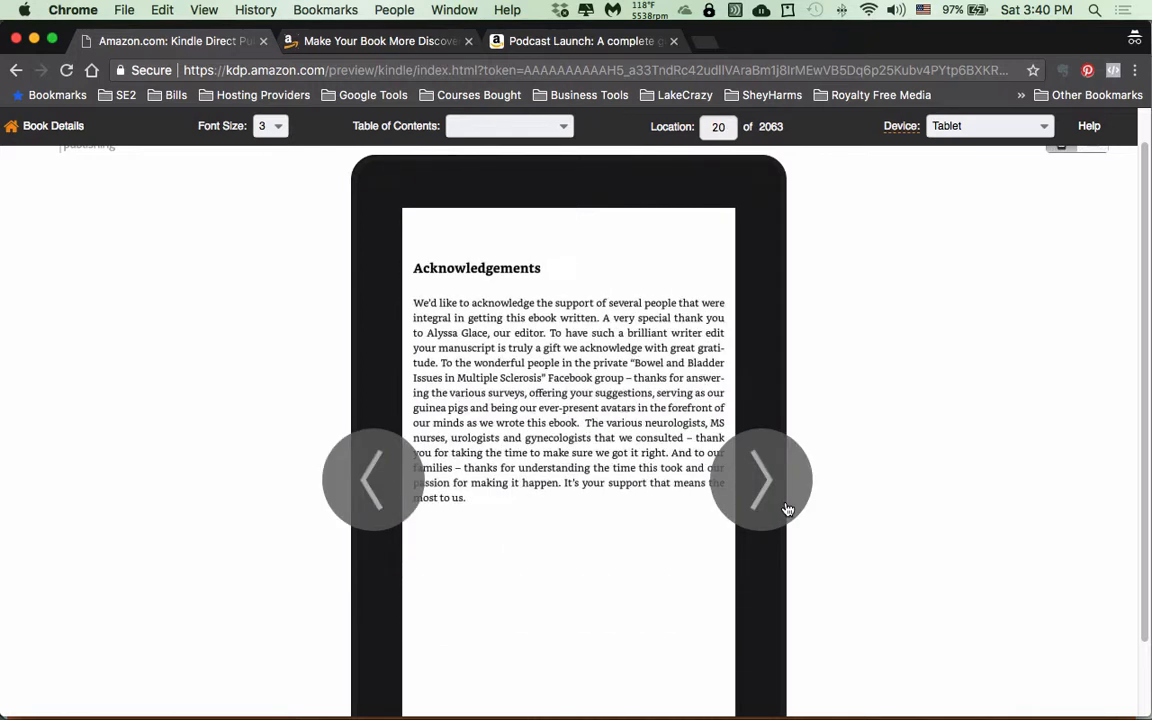
# Page forward to the clickable Table of Contents, follow its BBIMS Resources List link, and look over the resources page.
pyautogui.click(750, 468)
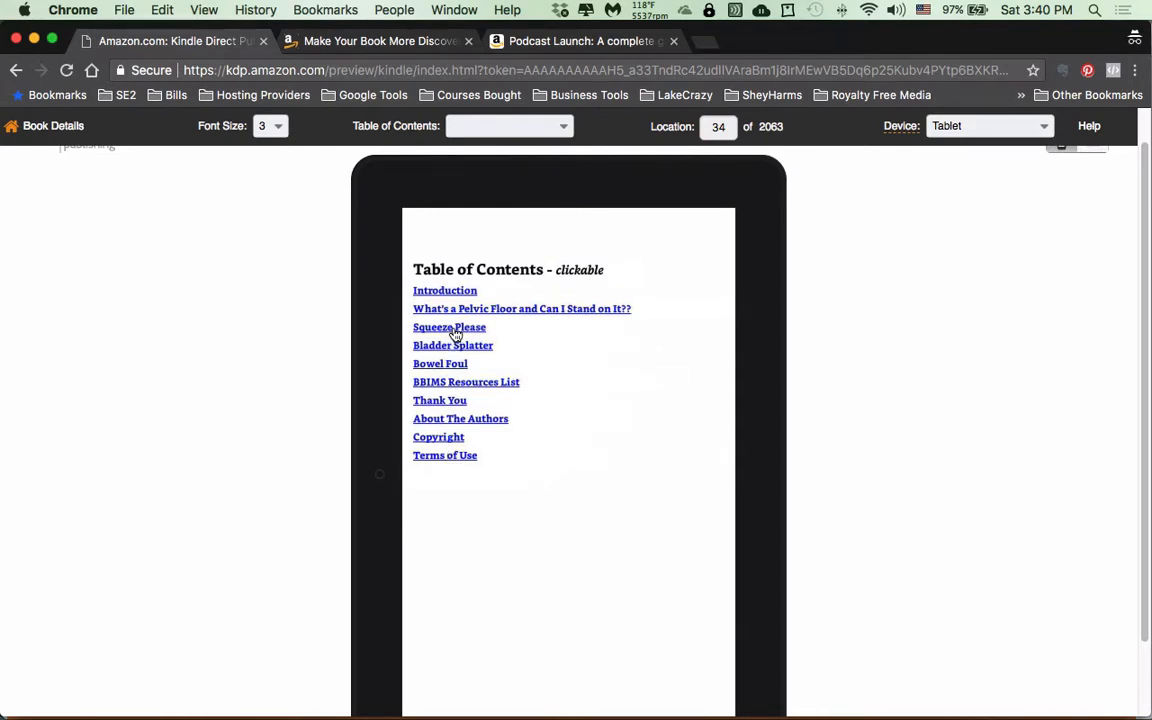
pyautogui.click(457, 385)
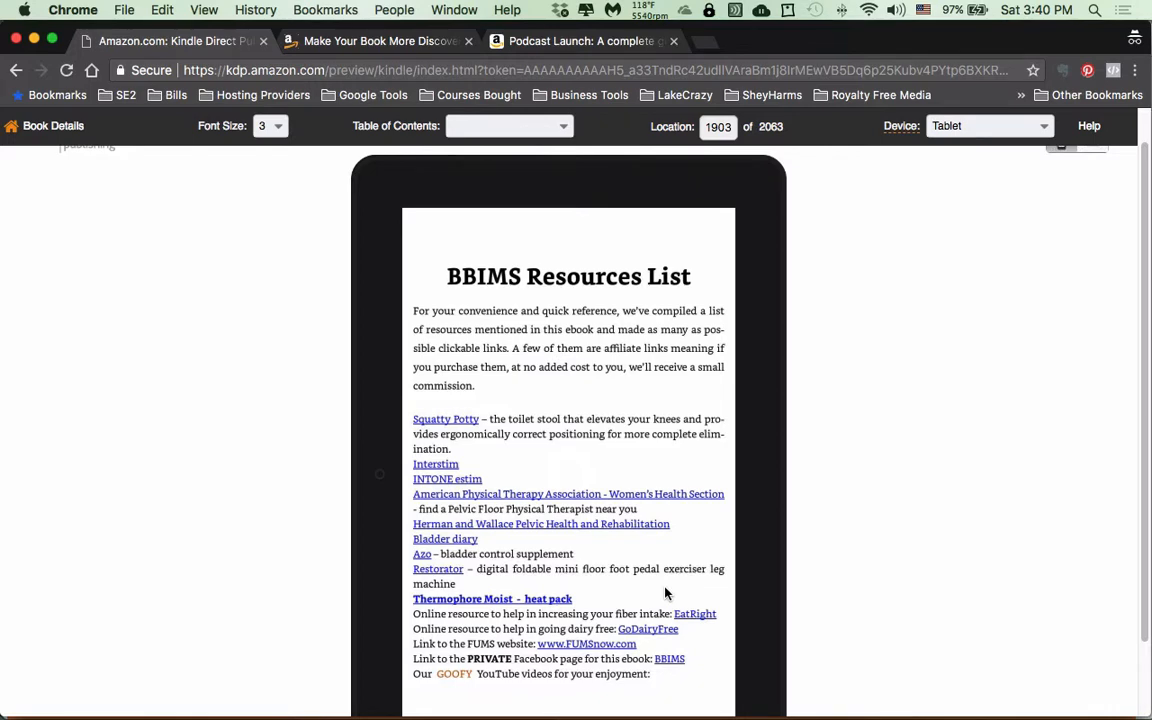
pyautogui.scroll(1, 665, 593)
pyautogui.scroll(-1, 665, 593)
pyautogui.scroll(-3, 665, 593)
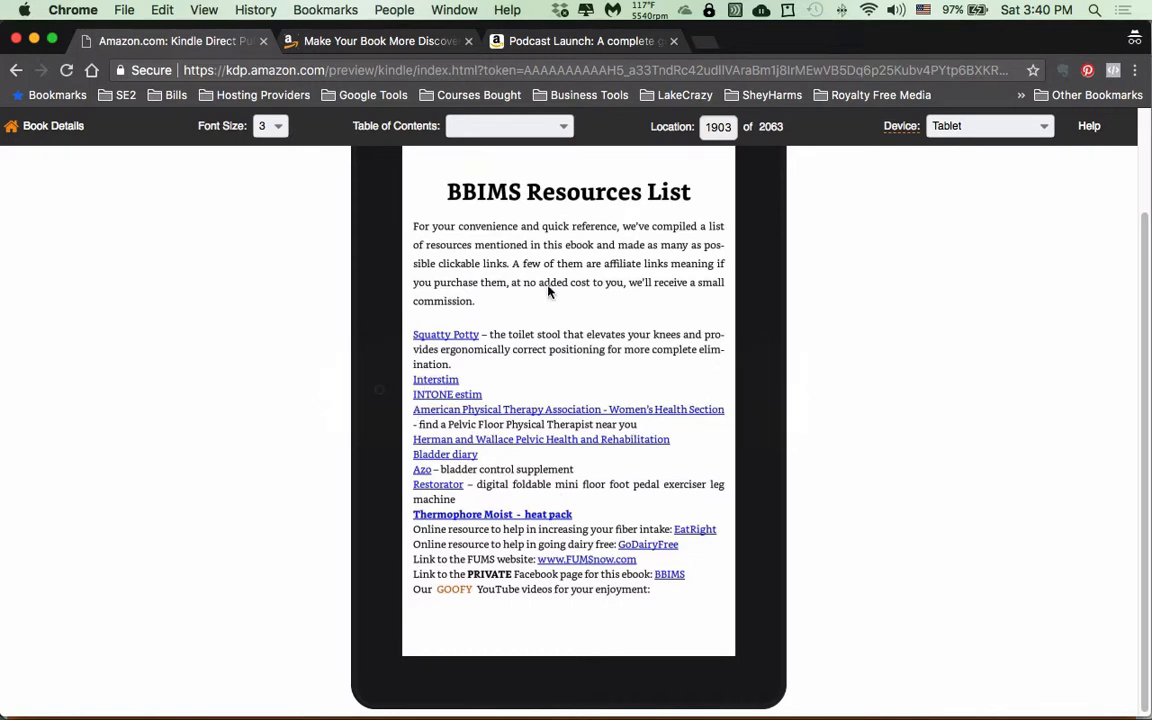
# Jump back to the book's cover in the previewer and page forward through the front matter to the clickable Table of Contents.
pyautogui.click(556, 125)
pyautogui.click(534, 147)
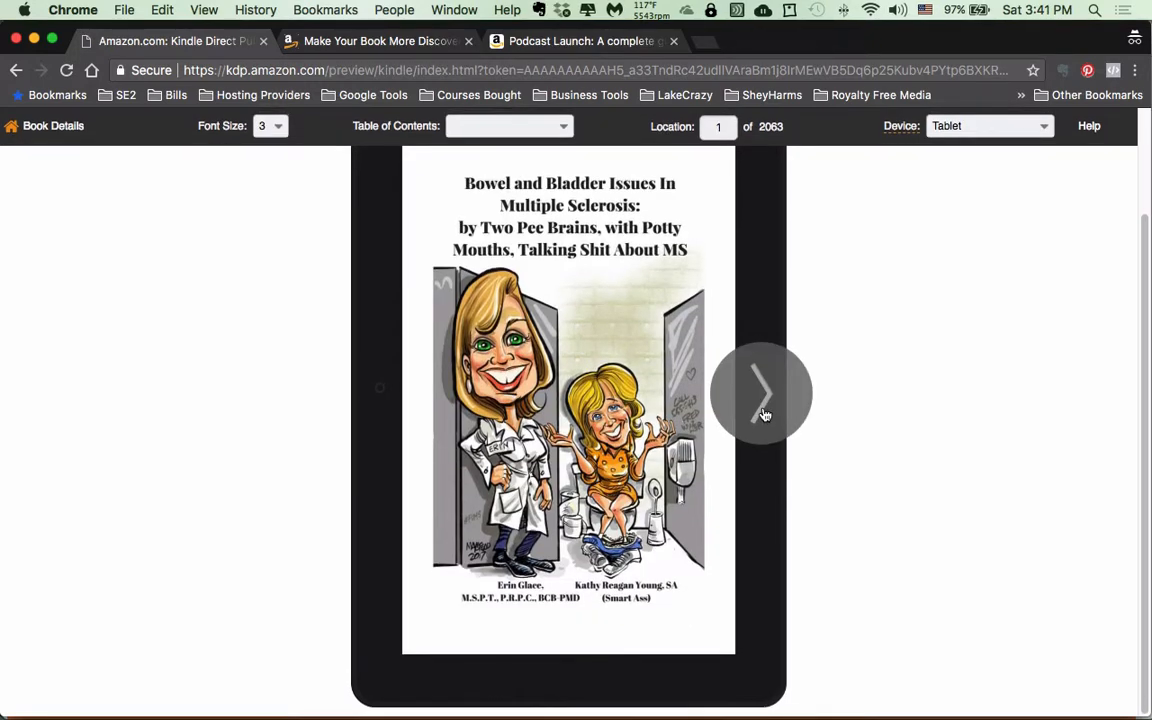
pyautogui.click(762, 395)
pyautogui.click(762, 418)
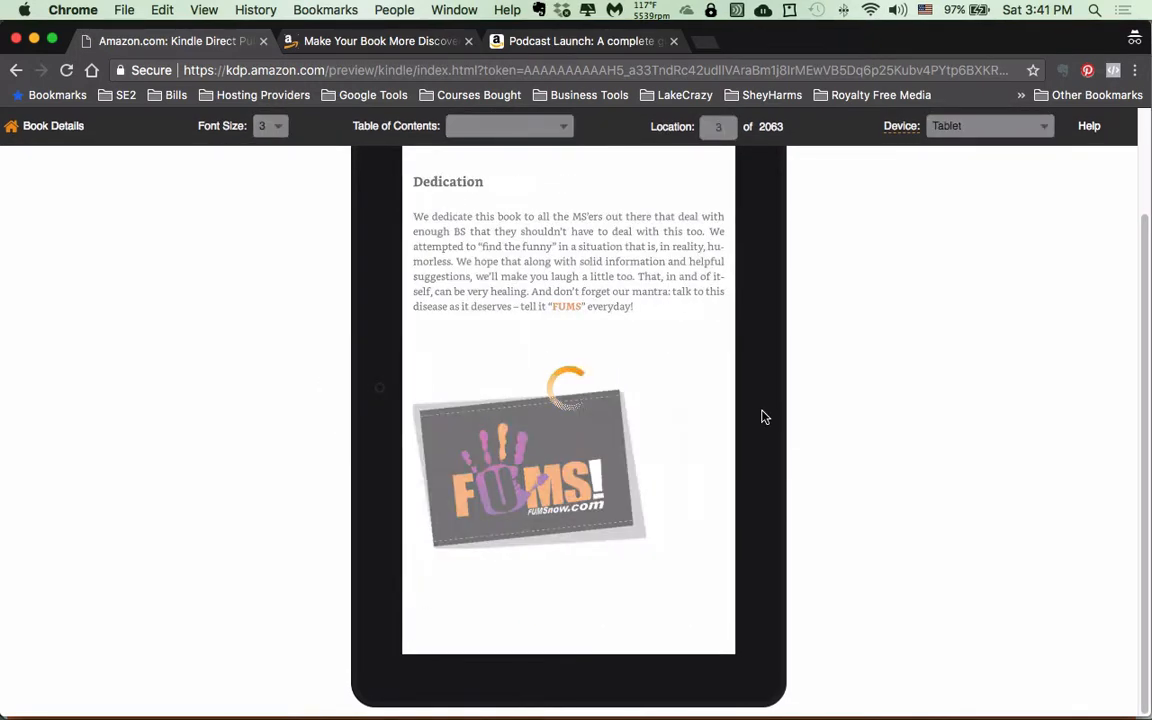
pyautogui.click(768, 400)
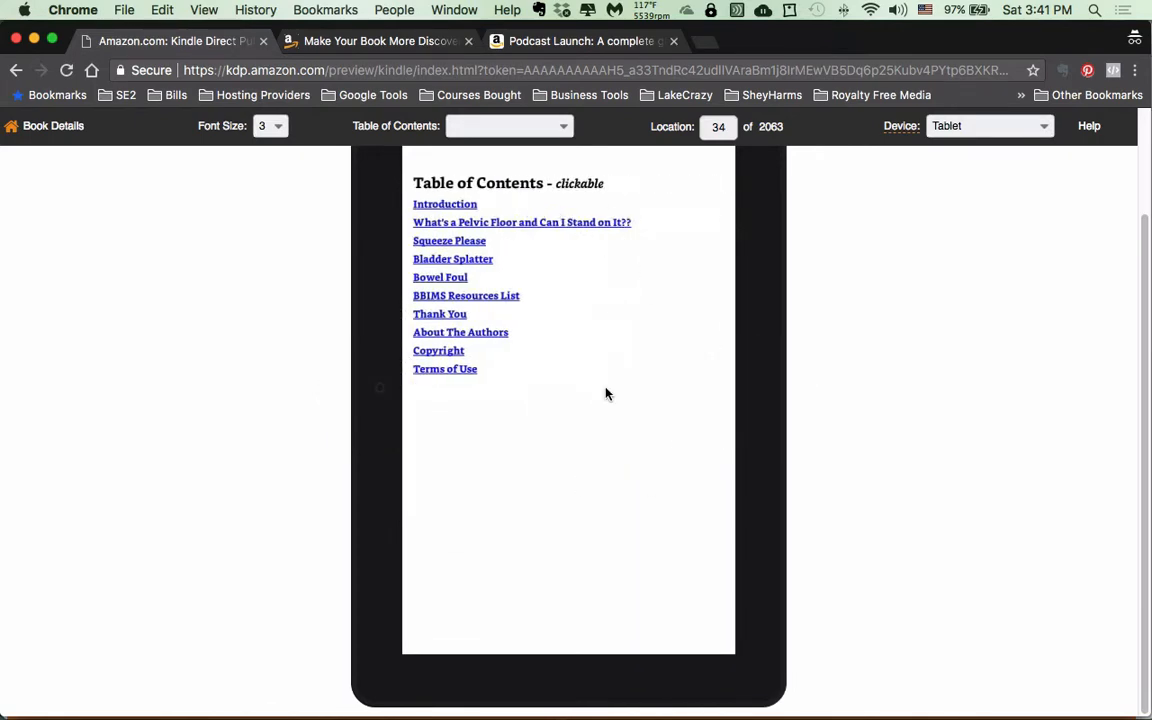
pyautogui.scroll(3, 610, 393)
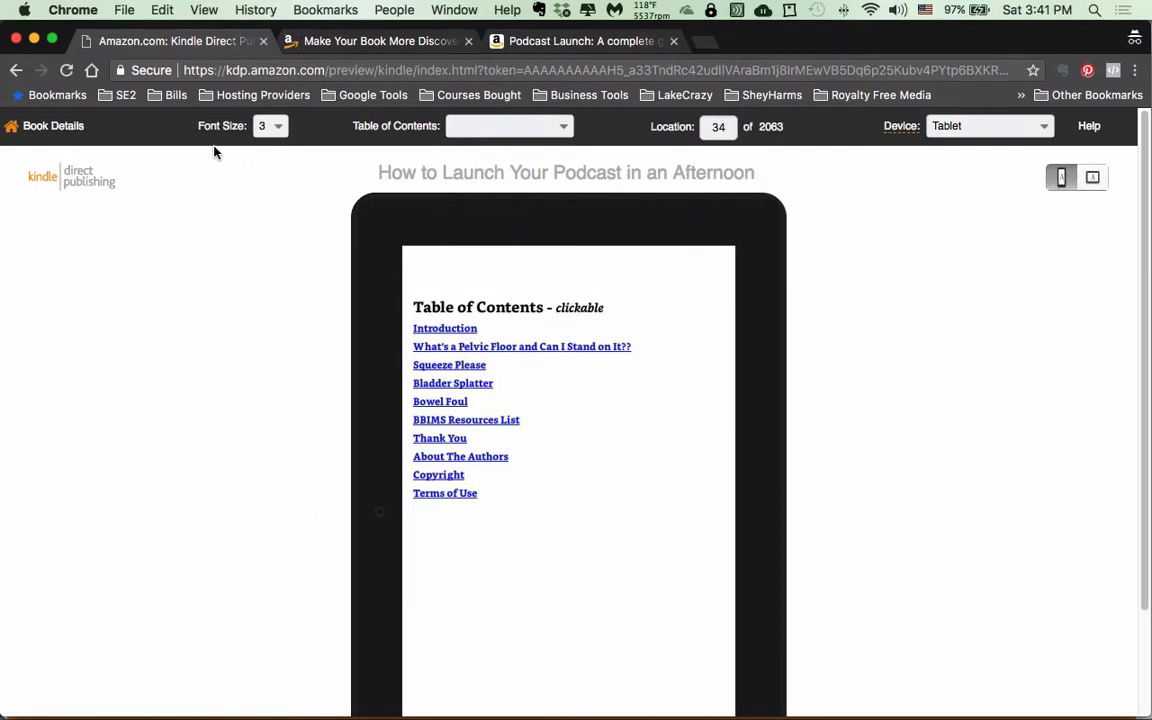
pyautogui.scroll(-1, 370, 252)
pyautogui.scroll(1, 370, 250)
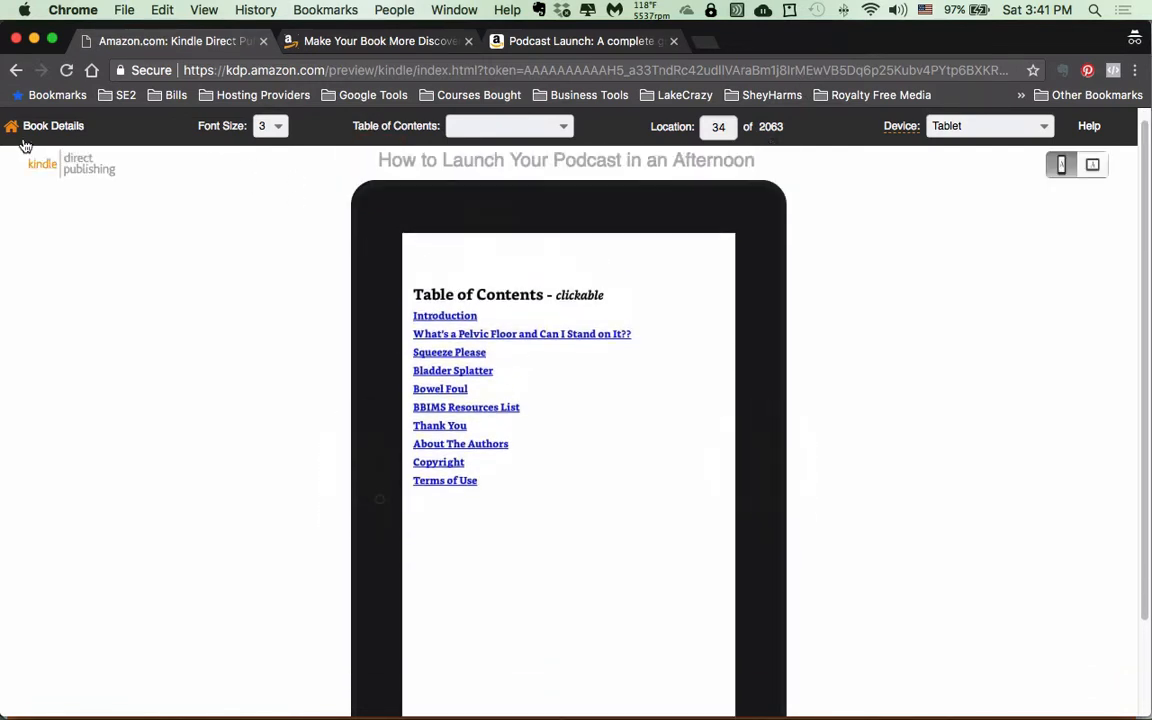
# Leave the previewer for the eBook's content page and set Digital Rights Management to Yes.
pyautogui.click(26, 131)
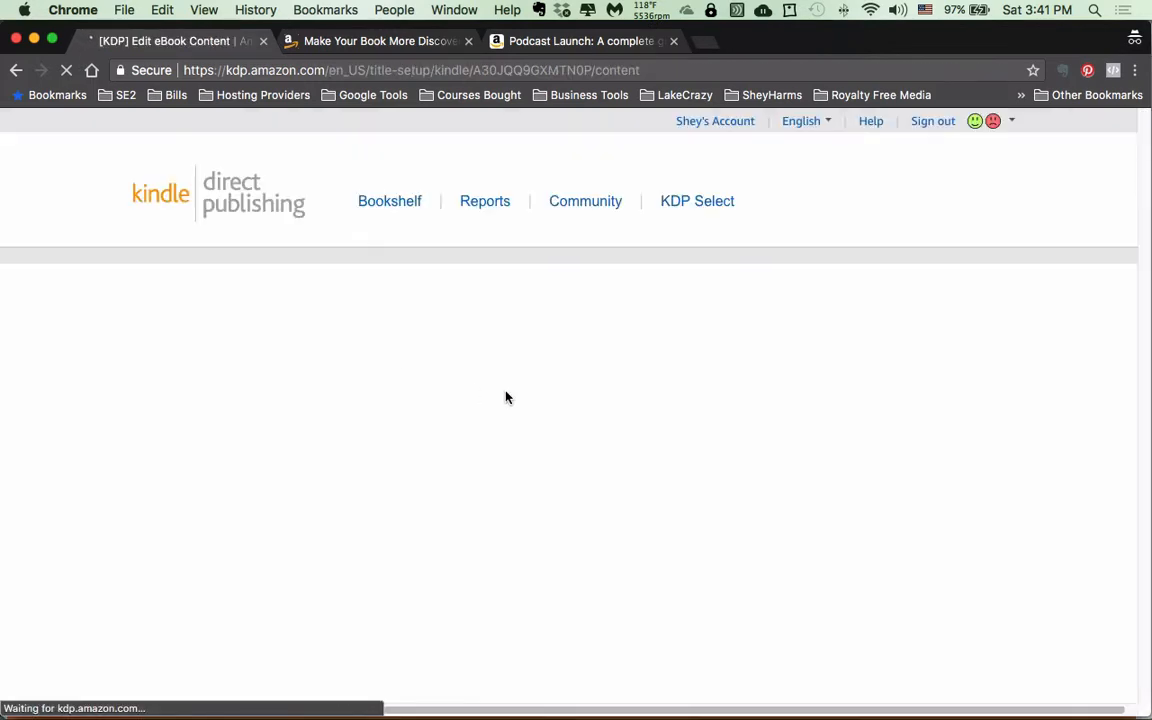
pyautogui.scroll(-1, 518, 374)
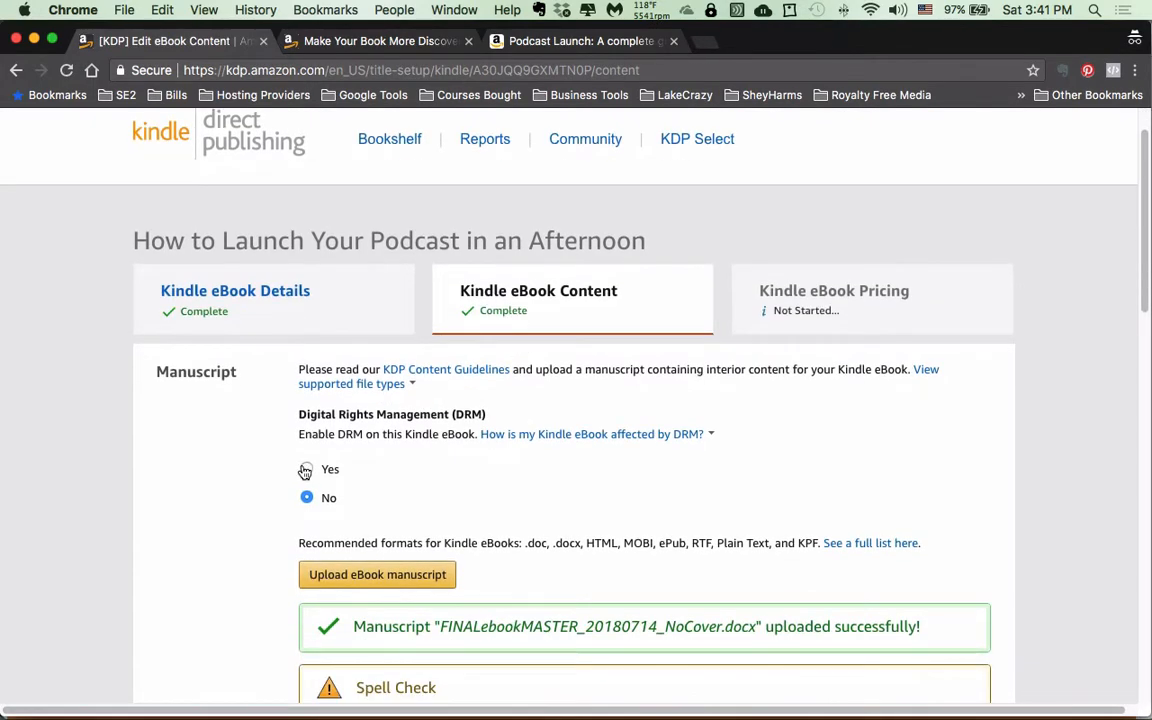
pyautogui.click(306, 468)
# Check the cover, preview and ISBN sections, including the ISBN explanation, then save and continue to the Pricing stage.
pyautogui.scroll(-5, 675, 527)
pyautogui.scroll(-3, 675, 527)
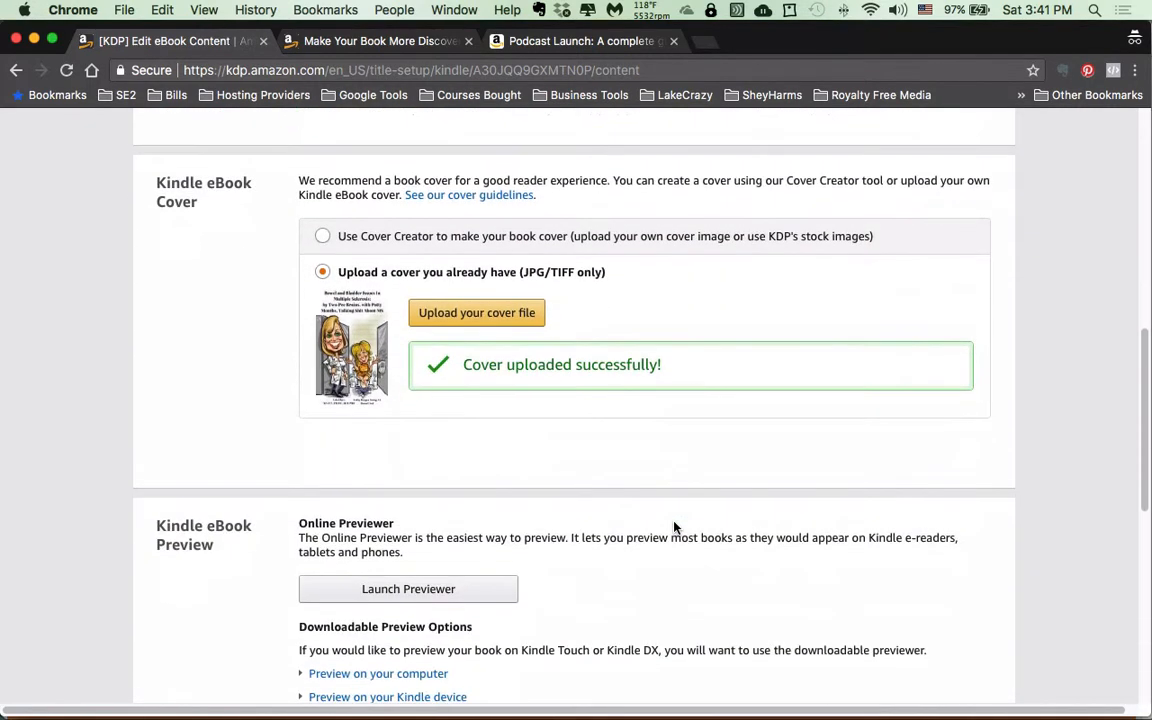
pyautogui.scroll(-2, 675, 522)
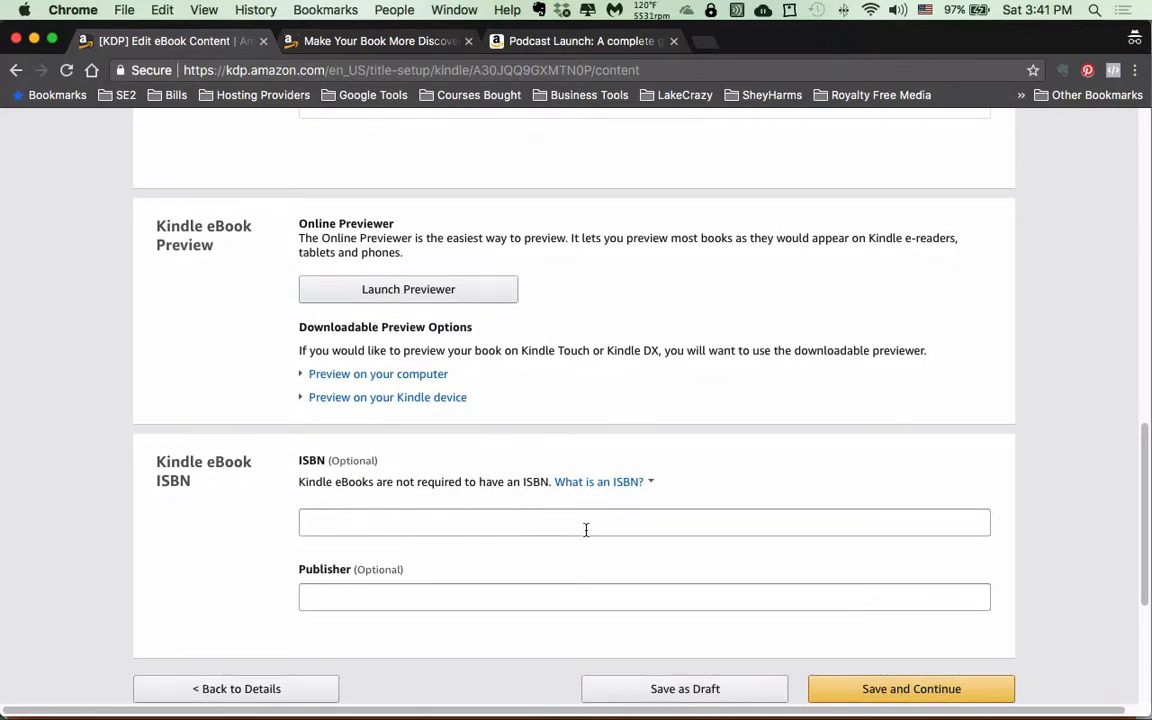
pyautogui.moveTo(647, 489)
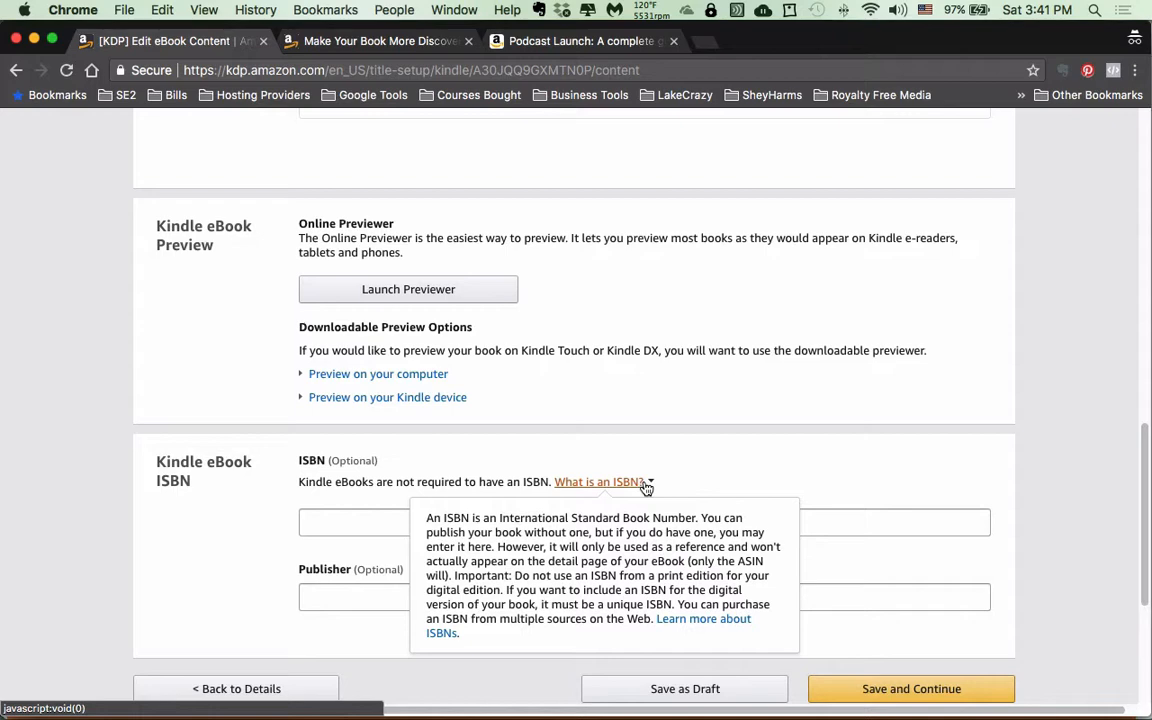
pyautogui.click(963, 699)
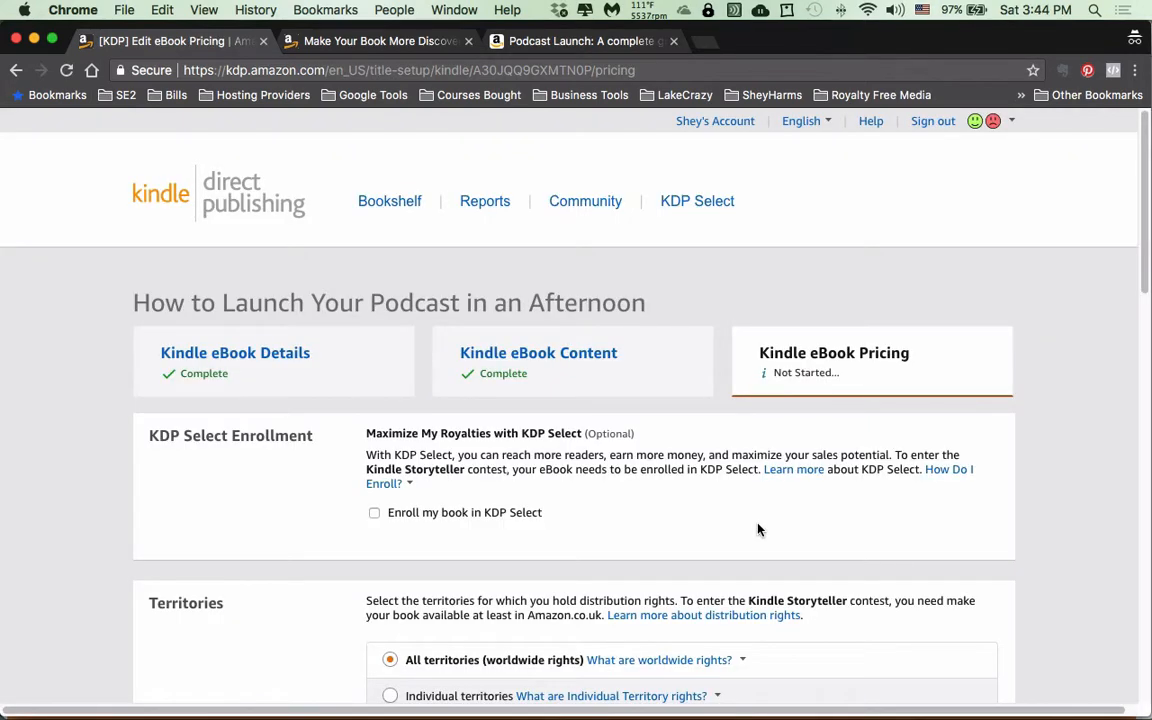
# Look through the KDP Select enrollment and Territories sections, including the help on enrolling and on worldwide rights.
pyautogui.scroll(-1, 758, 530)
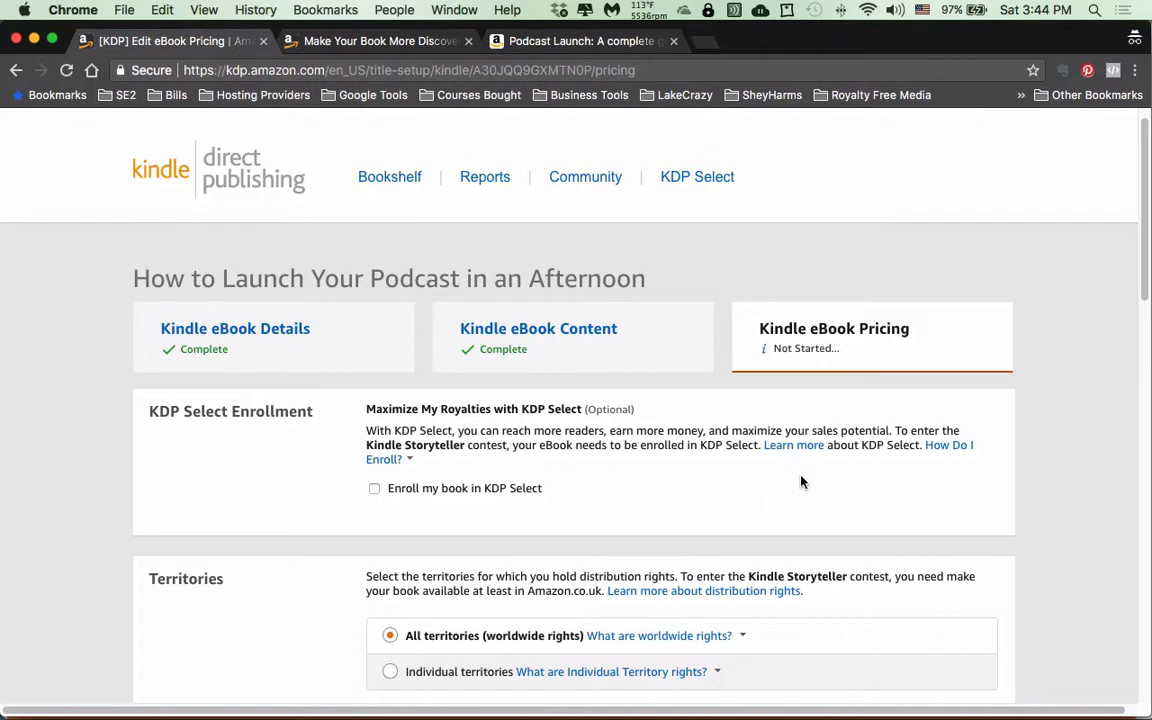
pyautogui.click(940, 450)
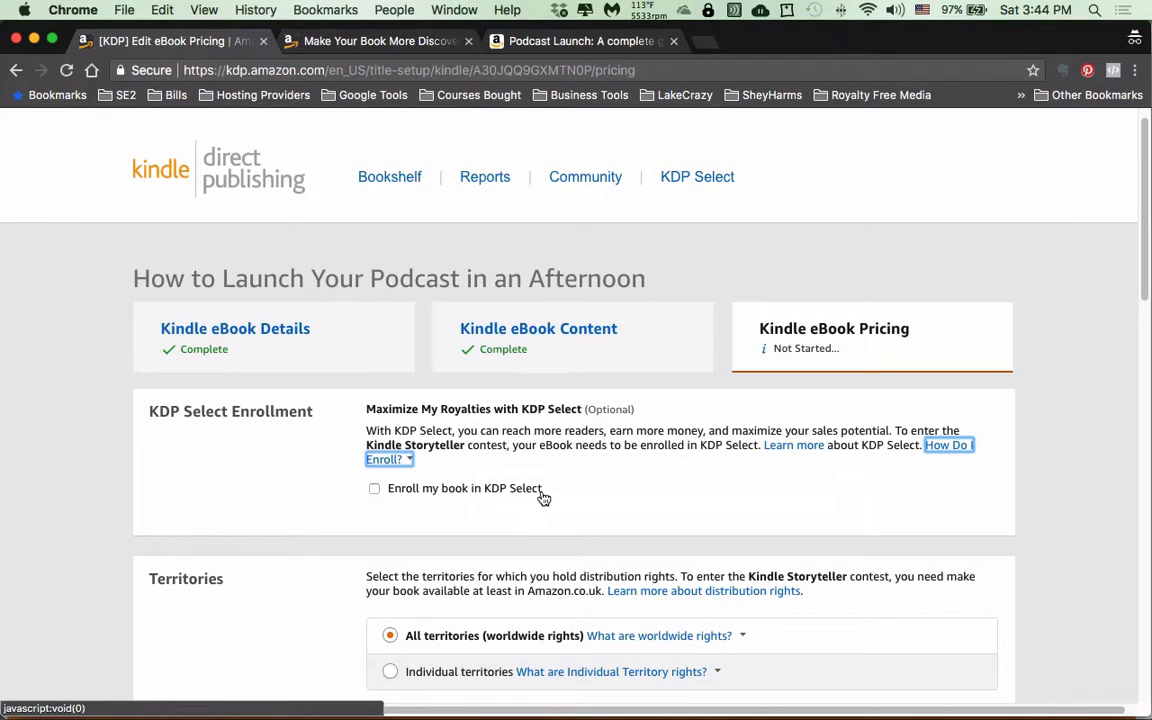
pyautogui.scroll(-2, 543, 497)
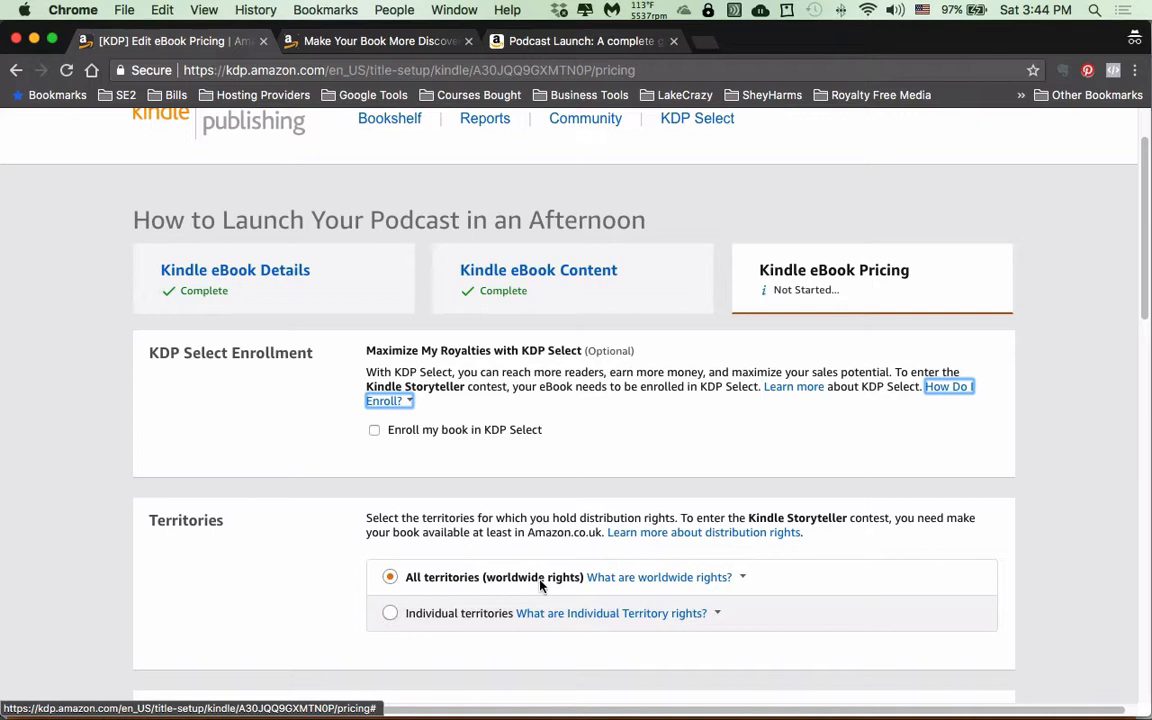
pyautogui.click(427, 623)
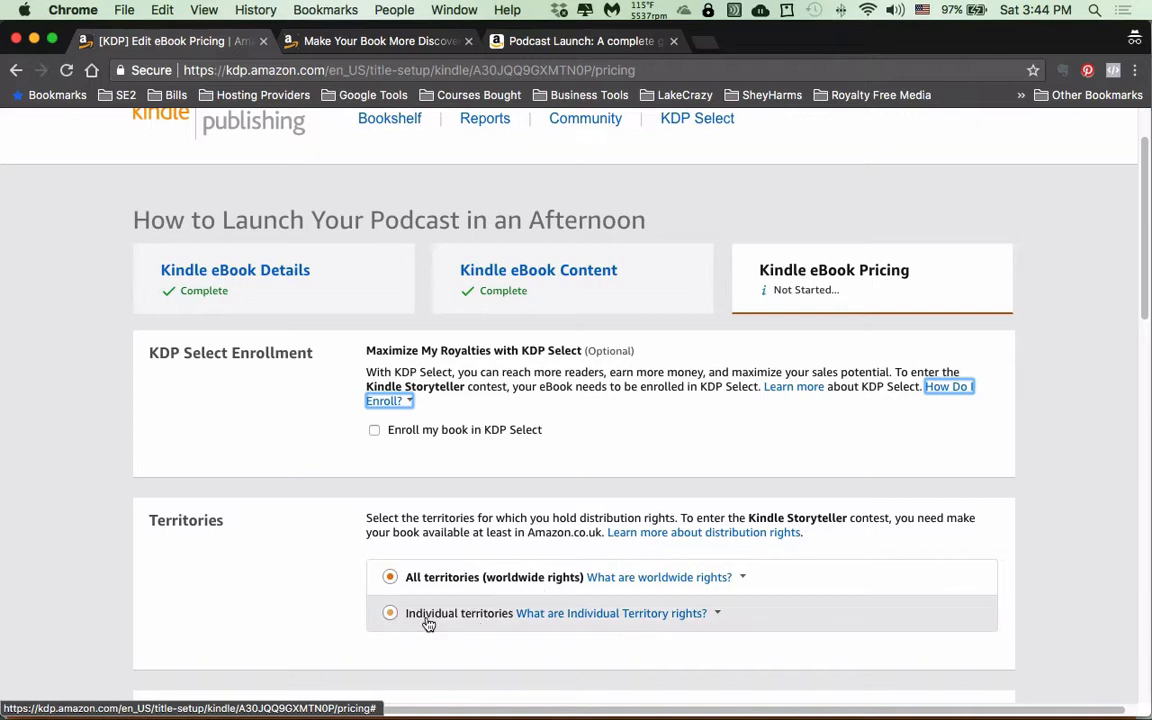
pyautogui.click(700, 578)
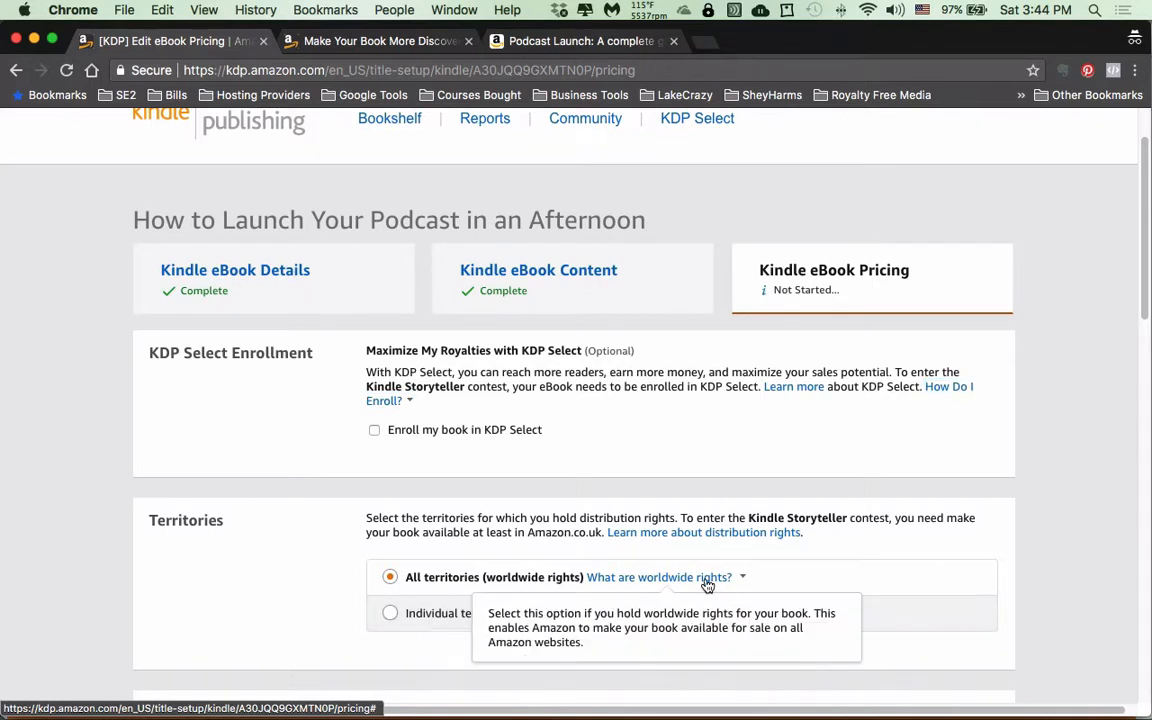
pyautogui.click(828, 563)
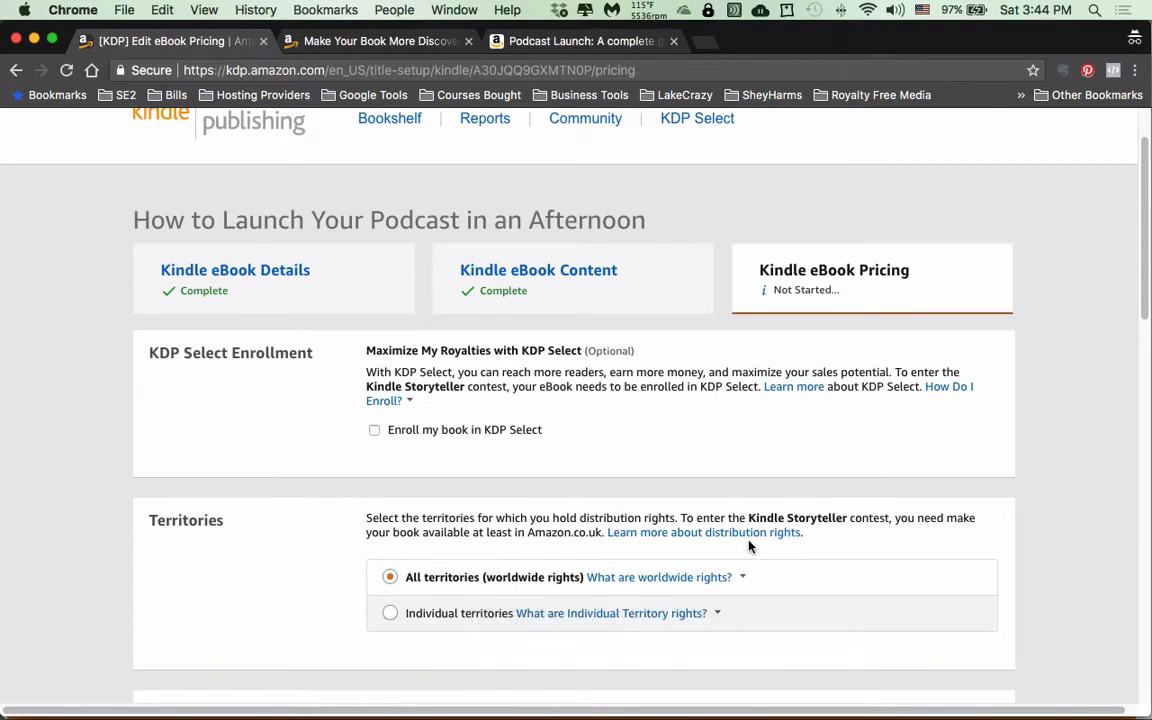
pyautogui.click(715, 578)
pyautogui.click(918, 597)
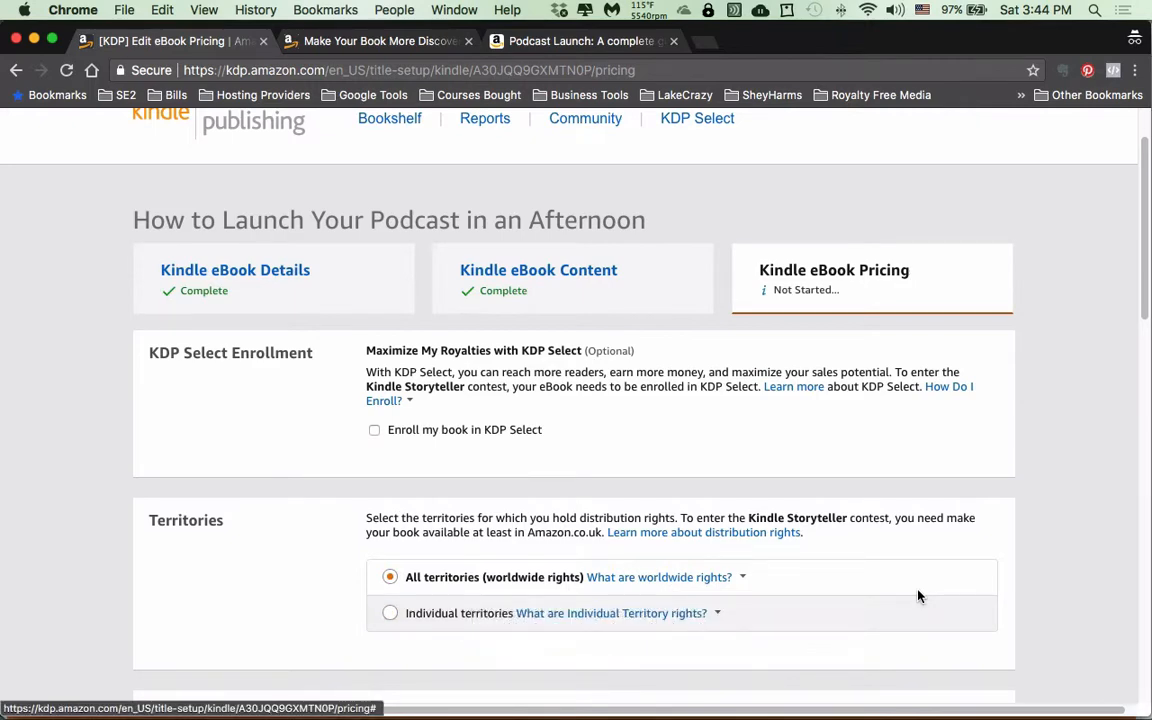
# Switch to the help page about making a book more discoverable with keywords and look over its introduction, video and topic list.
pyautogui.click(368, 43)
pyautogui.scroll(5, 382, 104)
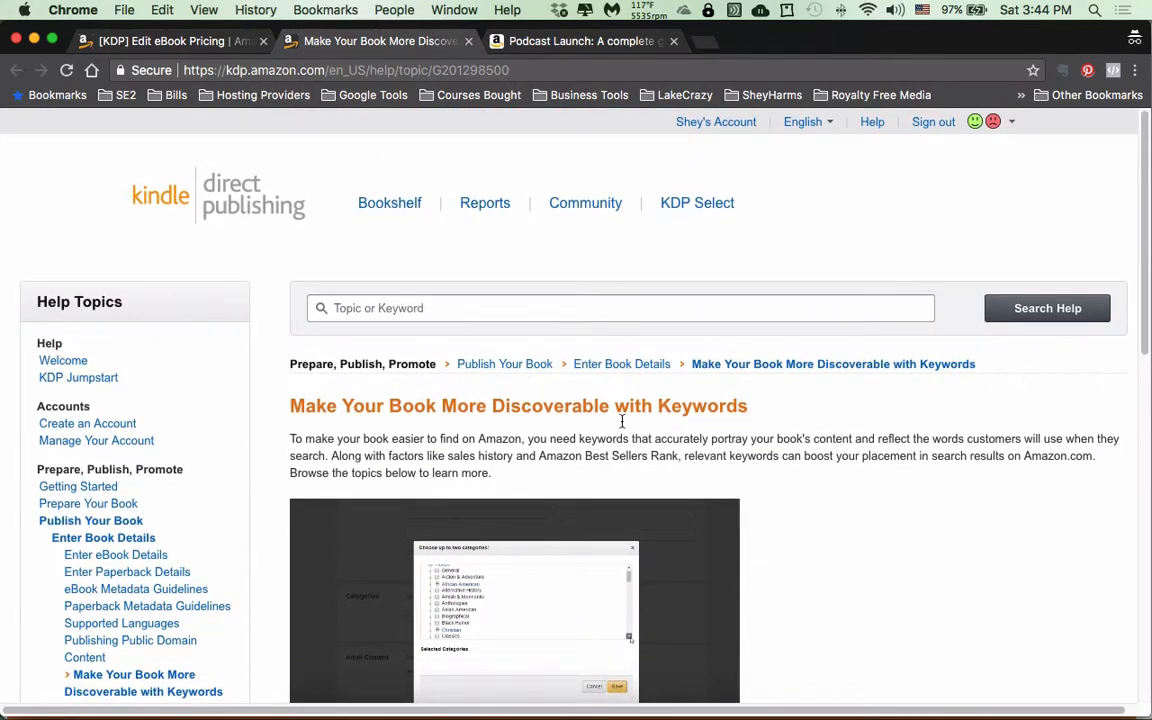
pyautogui.scroll(-20, 135, 333)
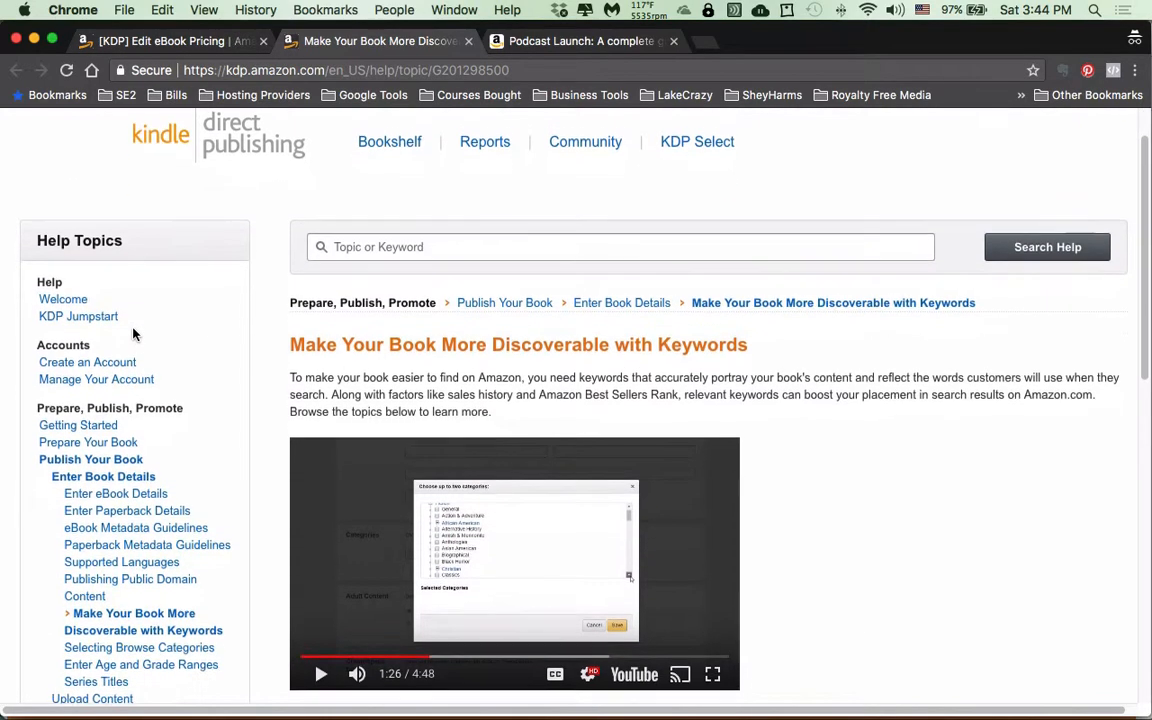
pyautogui.scroll(20, 135, 333)
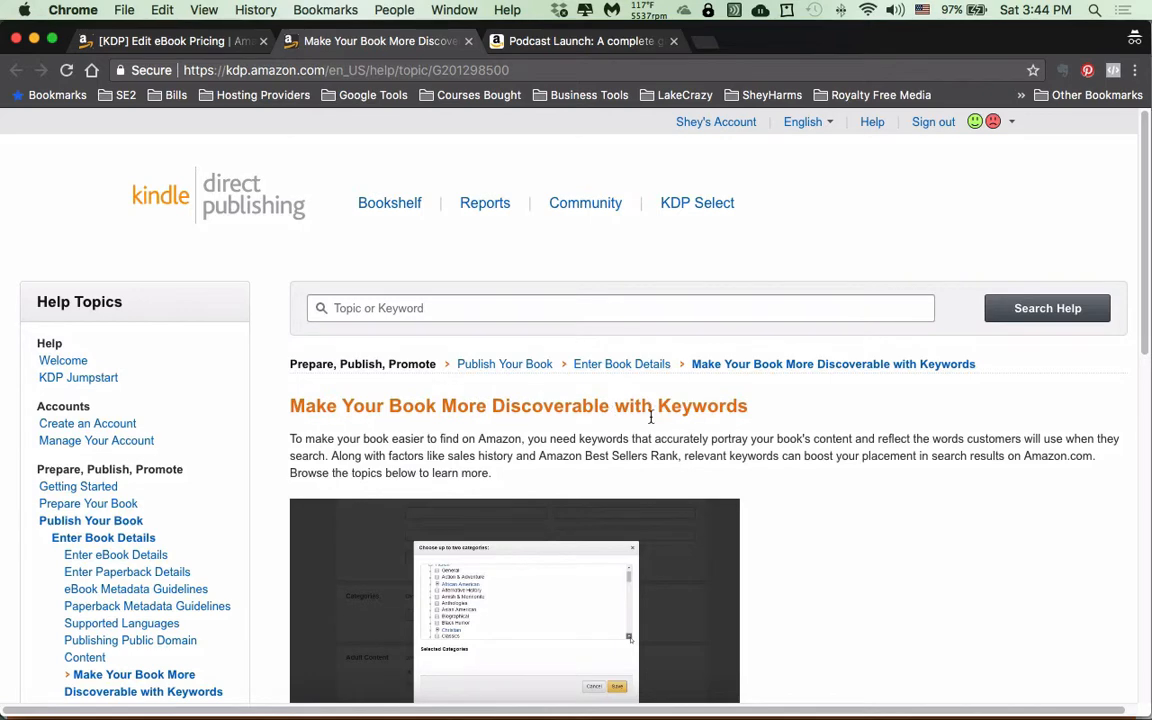
pyautogui.scroll(-2, 617, 433)
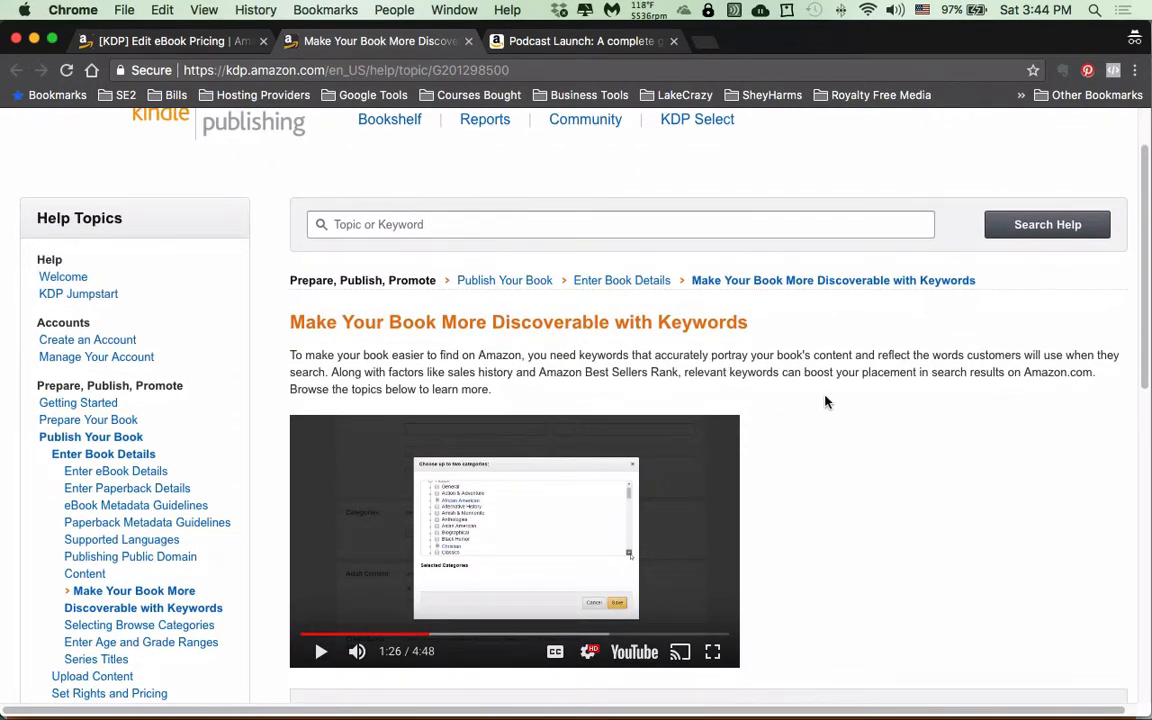
pyautogui.scroll(-8, 825, 400)
pyautogui.scroll(8, 824, 399)
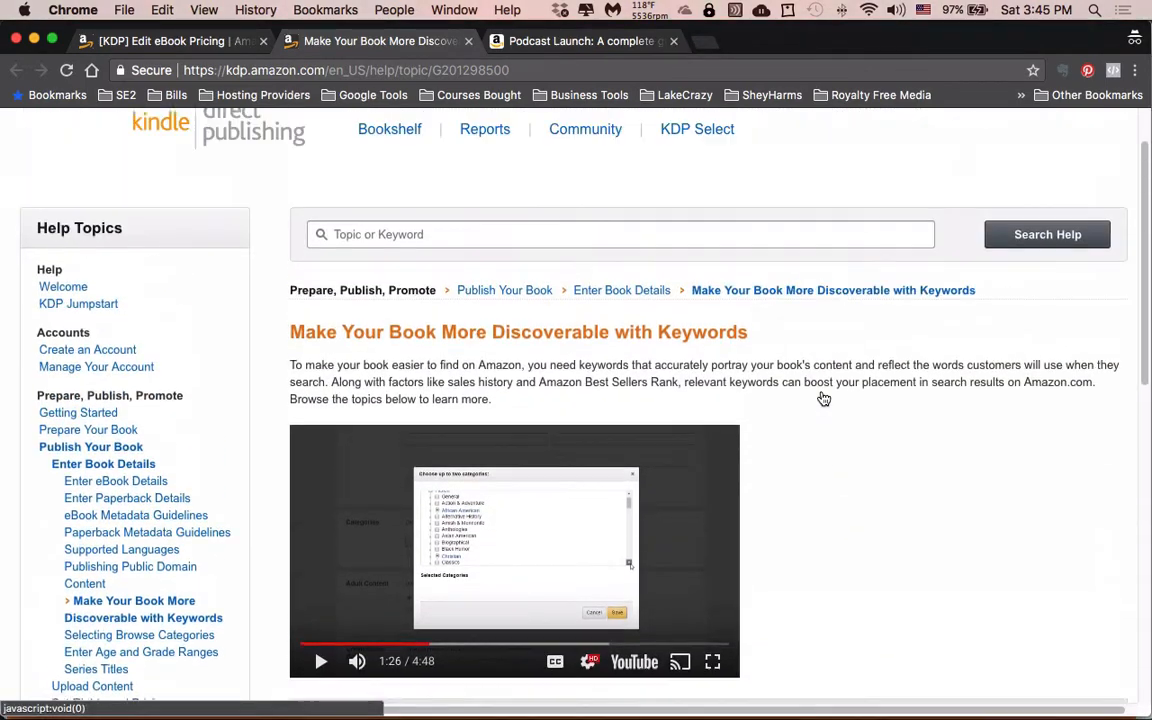
pyautogui.scroll(1, 700, 410)
pyautogui.scroll(-1, 540, 450)
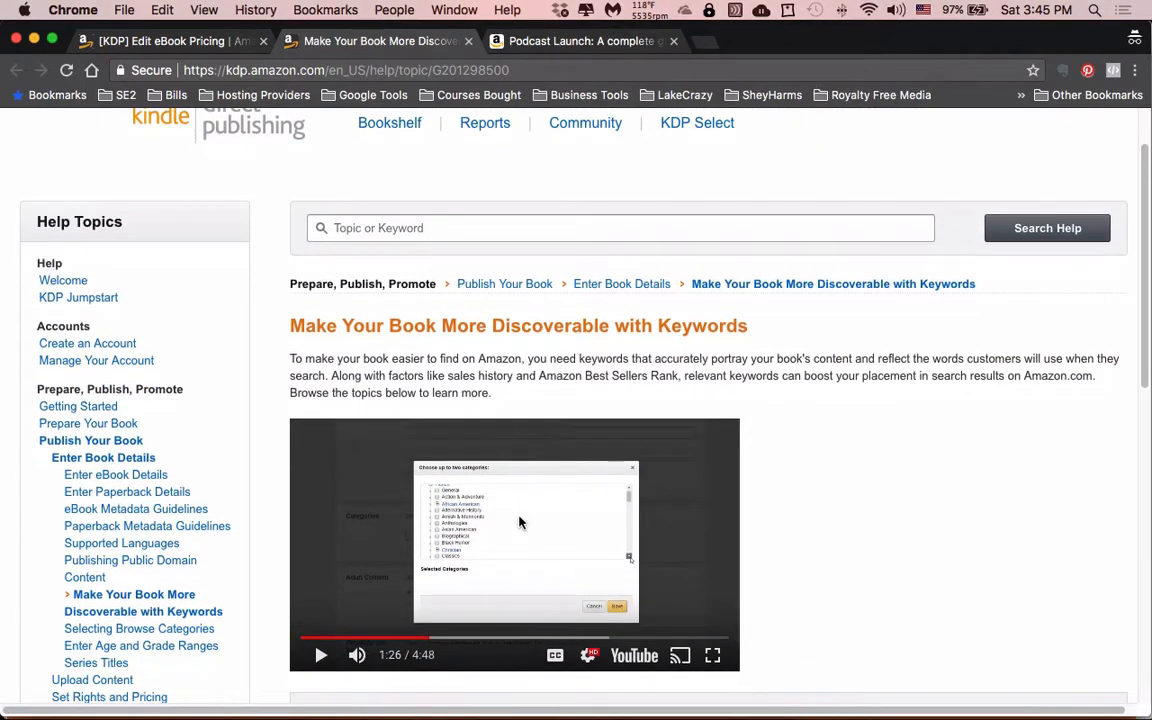
# Read the "How to add and update keywords" section, collapse it again, and look over the remaining keyword help topics.
pyautogui.scroll(-5, 535, 489)
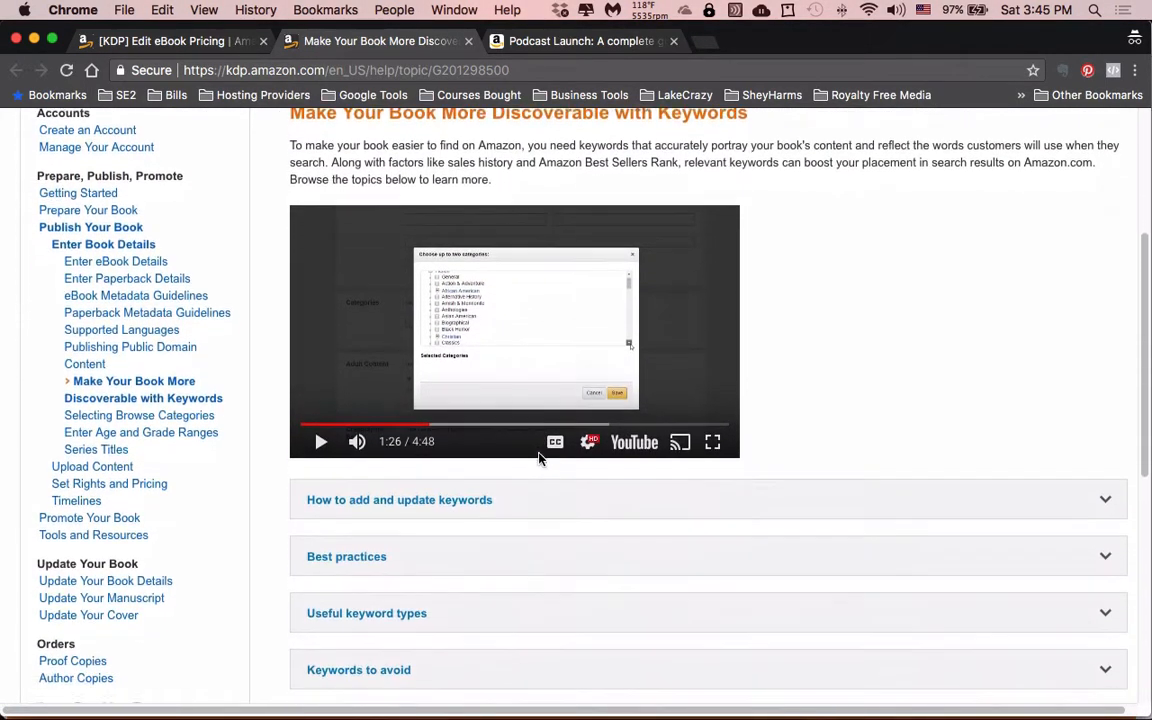
pyautogui.click(1106, 499)
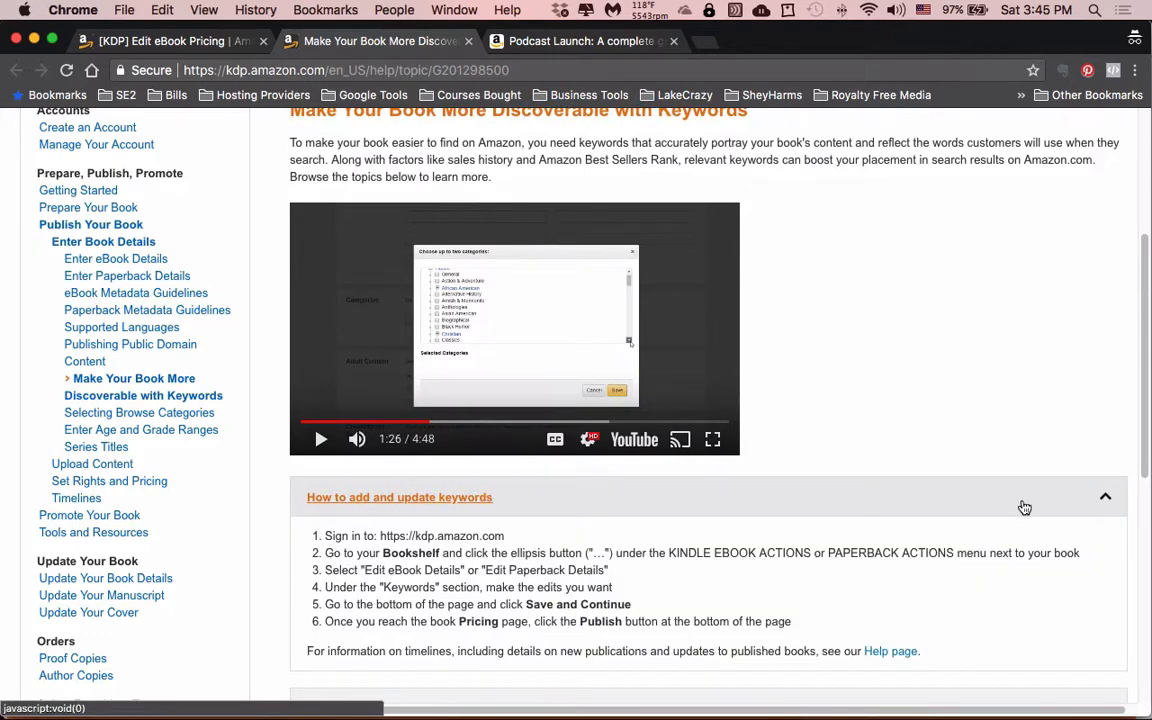
pyautogui.scroll(-2, 1000, 512)
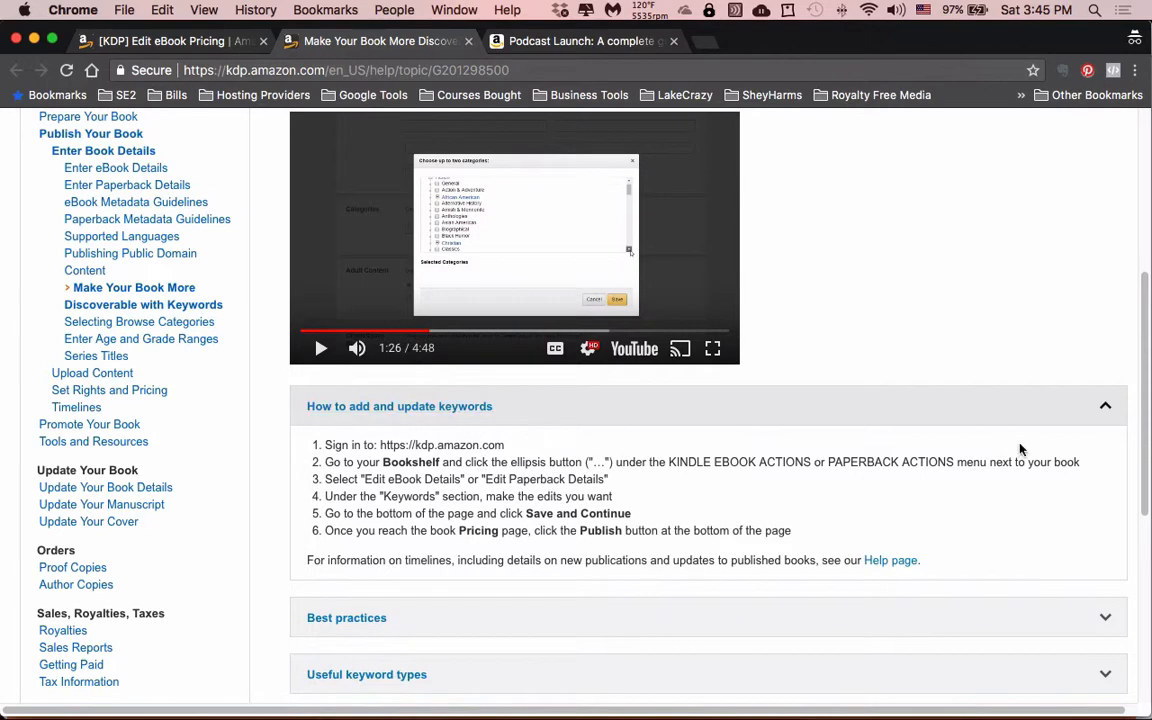
pyautogui.click(1105, 403)
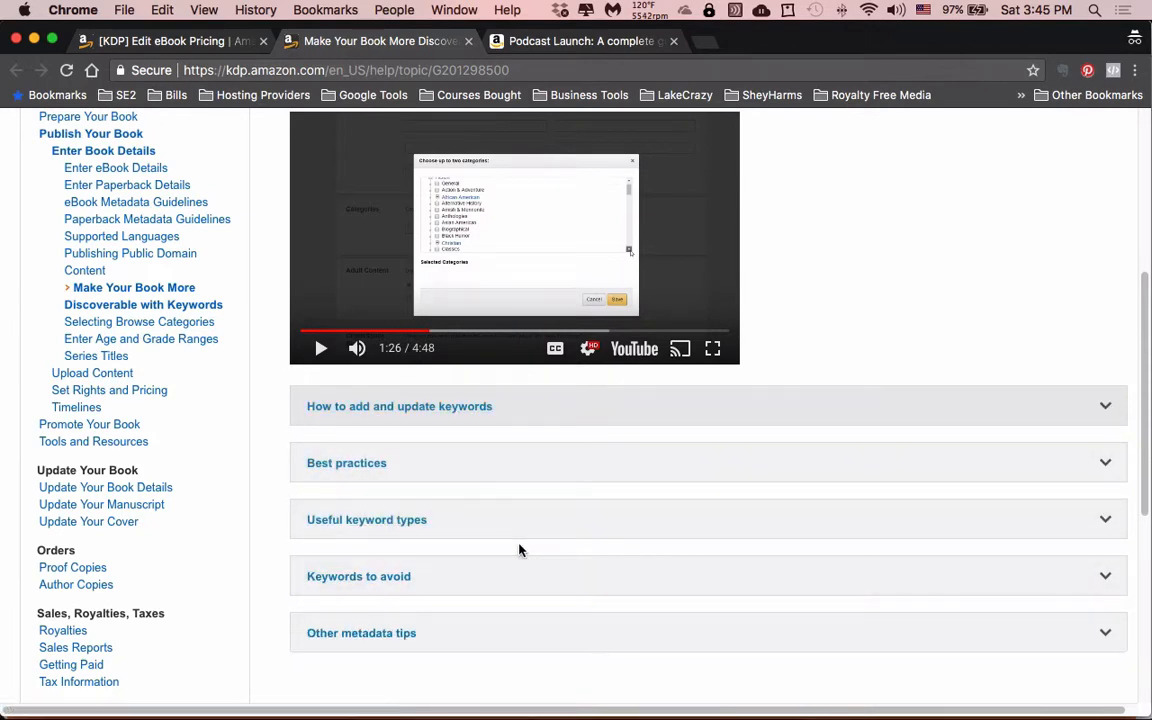
pyautogui.scroll(-2, 519, 549)
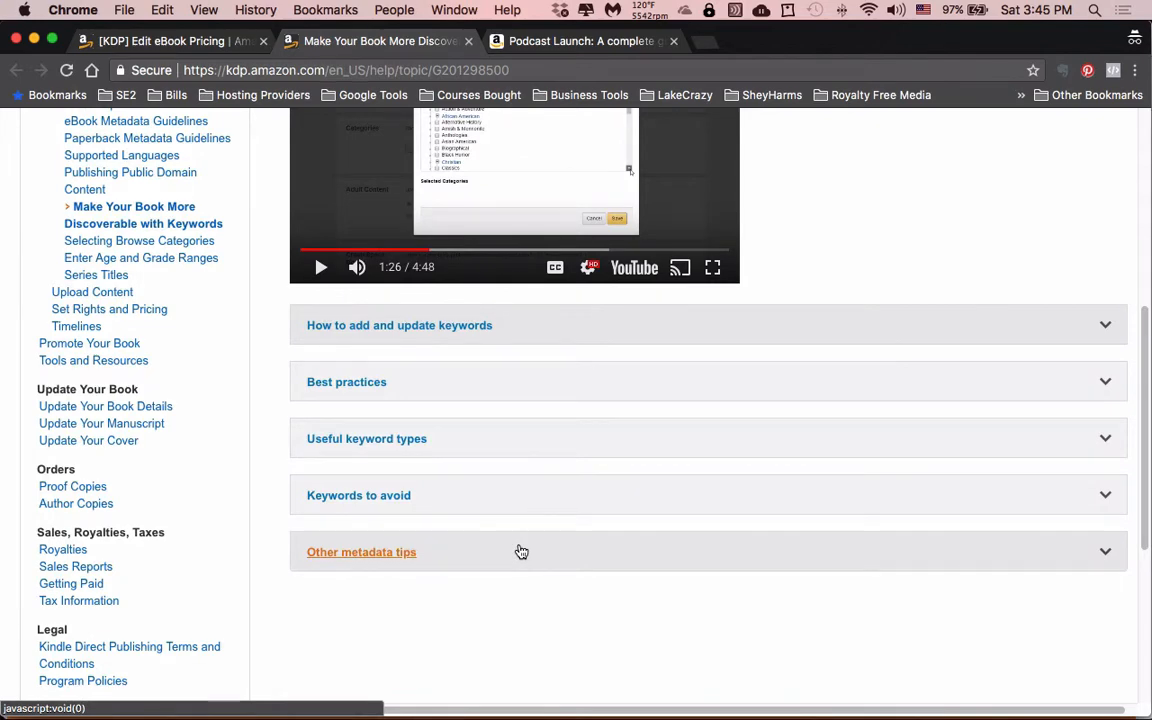
pyautogui.scroll(10, 521, 551)
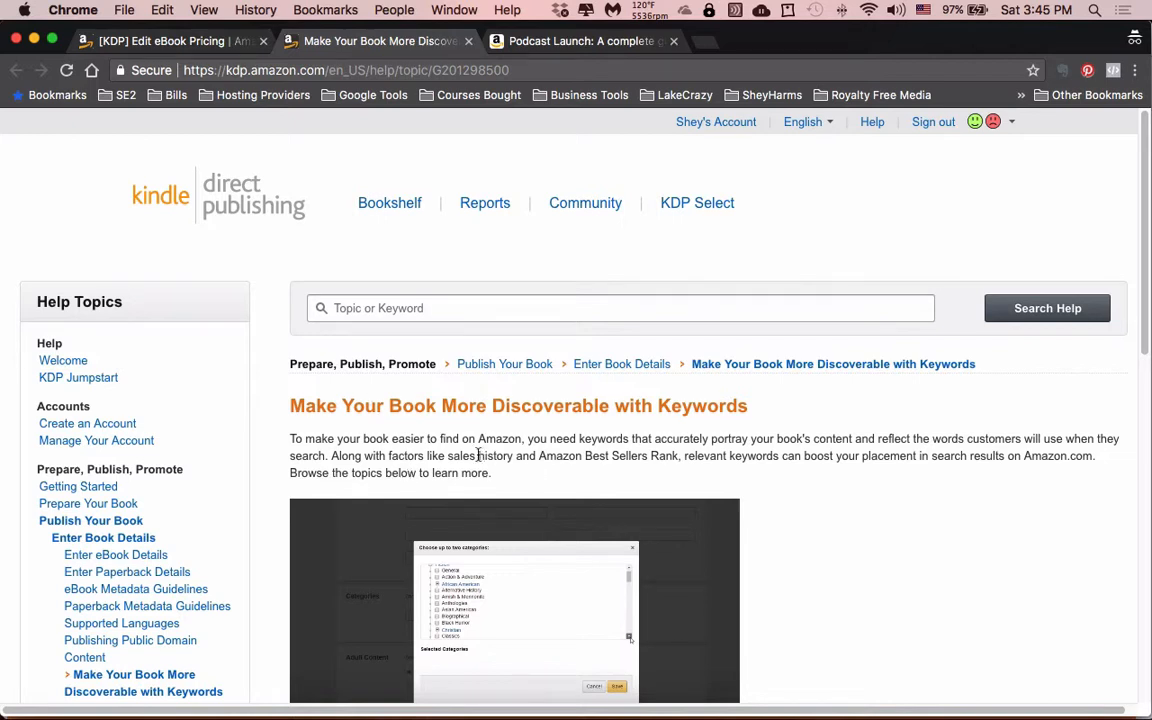
# Return to the eBook pricing page and choose Amazon.com as the primary marketplace in the royalty and pricing section.
pyautogui.click(153, 40)
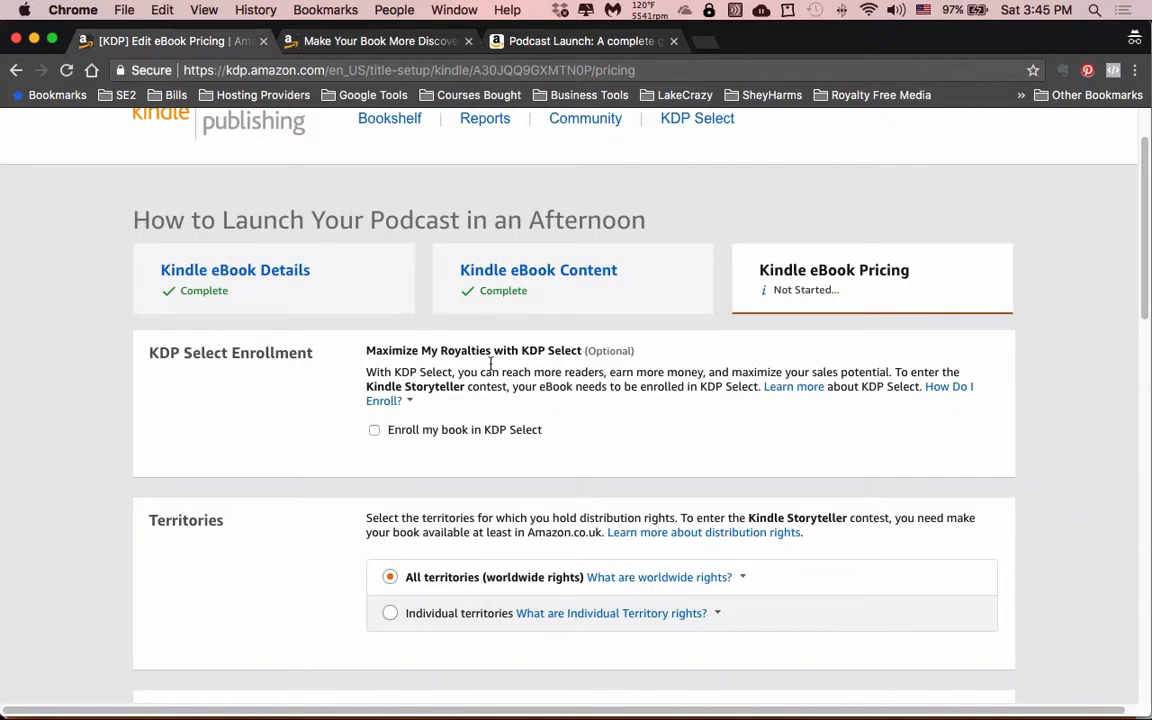
pyautogui.scroll(-2, 758, 448)
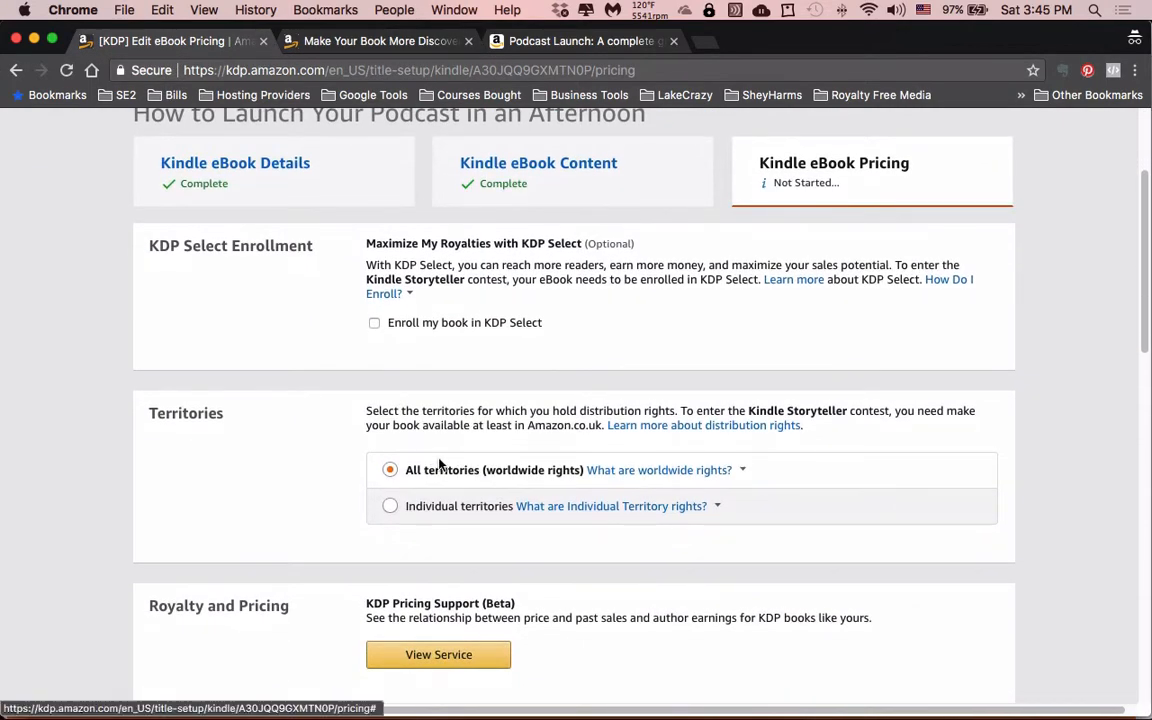
pyautogui.scroll(-5, 437, 465)
pyautogui.scroll(-1, 400, 340)
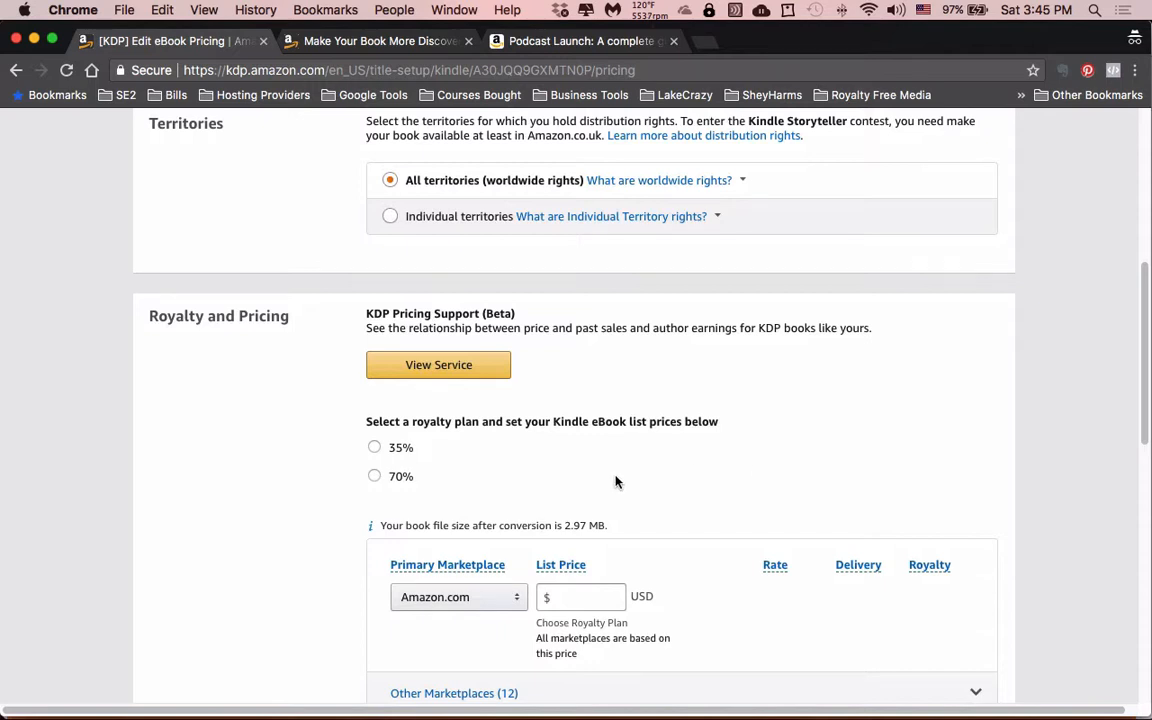
pyautogui.scroll(-3, 620, 478)
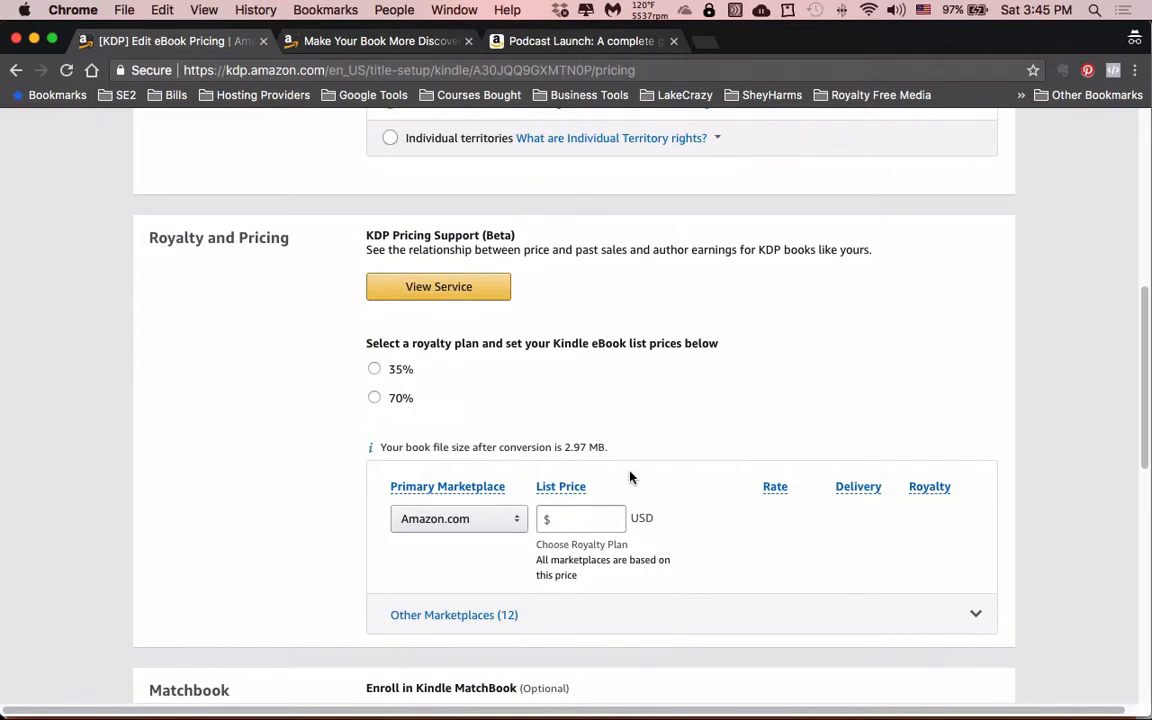
pyautogui.click(489, 520)
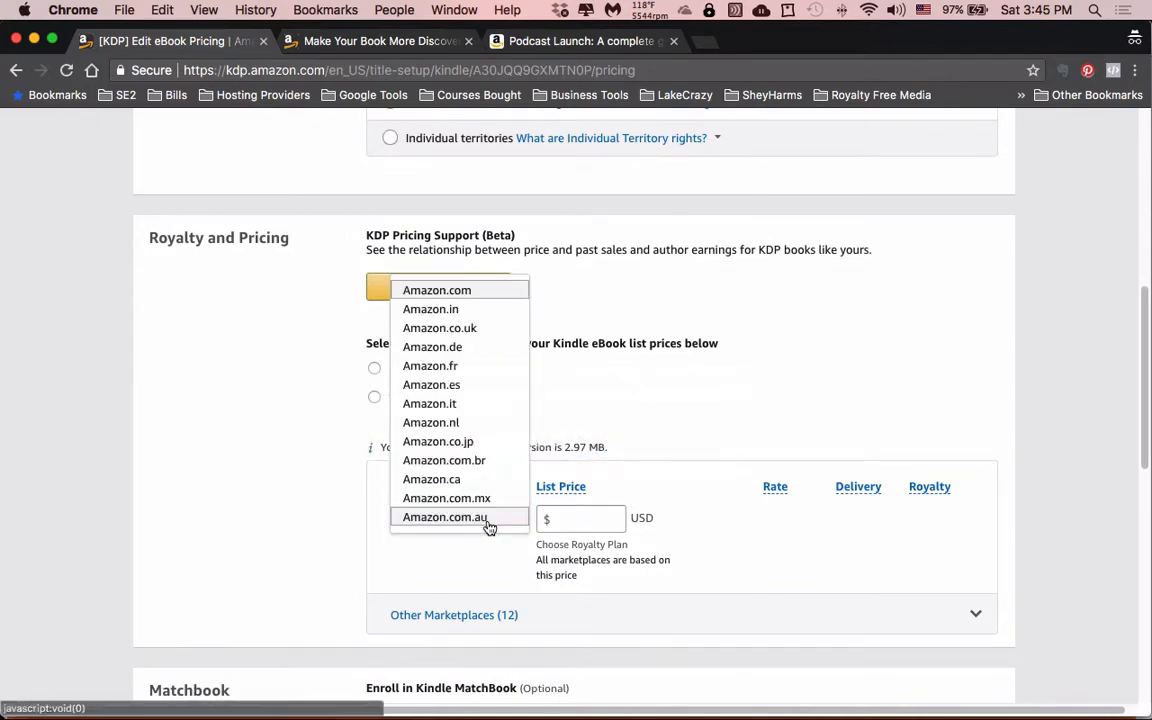
pyautogui.click(484, 291)
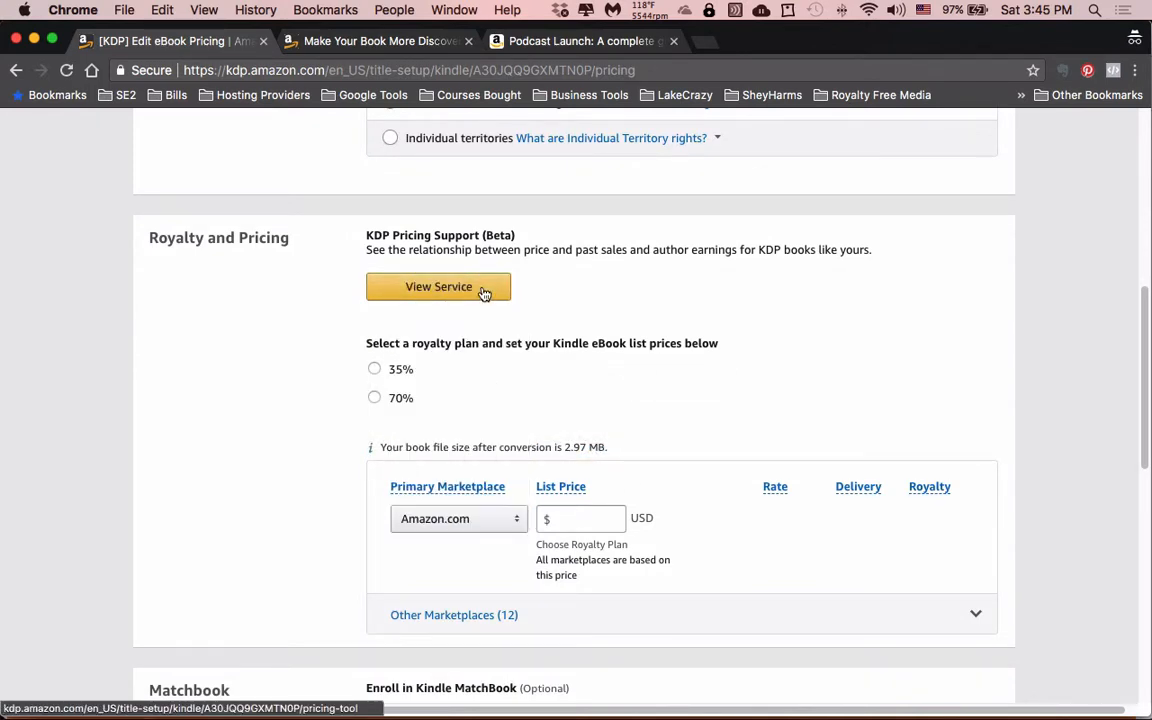
# Set the Amazon.com list price to 4.99 USD and select the 70% royalty plan.
pyautogui.click(582, 515)
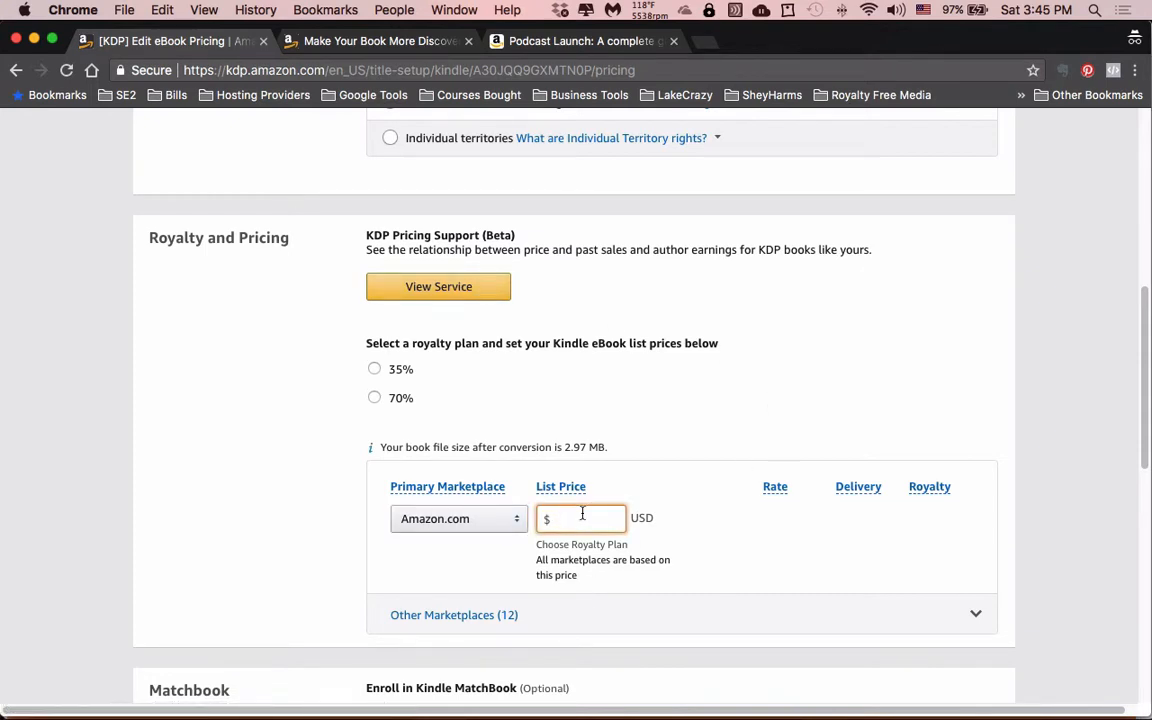
pyautogui.write('4.99')
pyautogui.press('Tab')
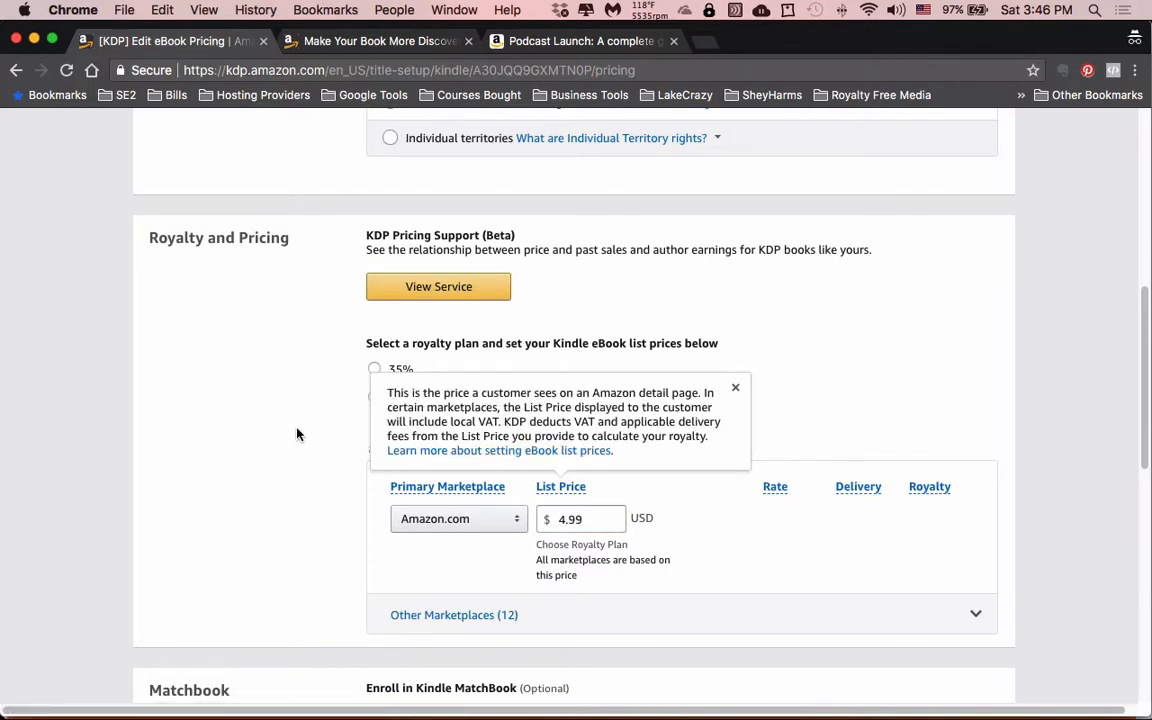
pyautogui.click(374, 399)
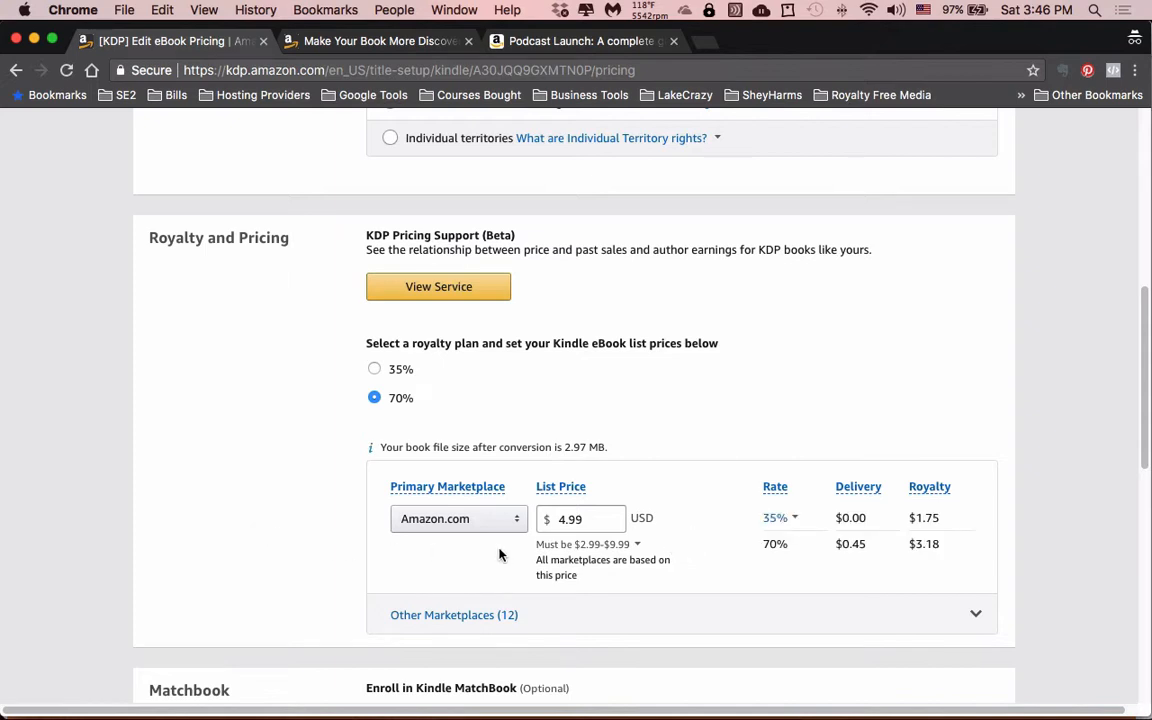
pyautogui.moveTo(556, 548)
pyautogui.click(598, 549)
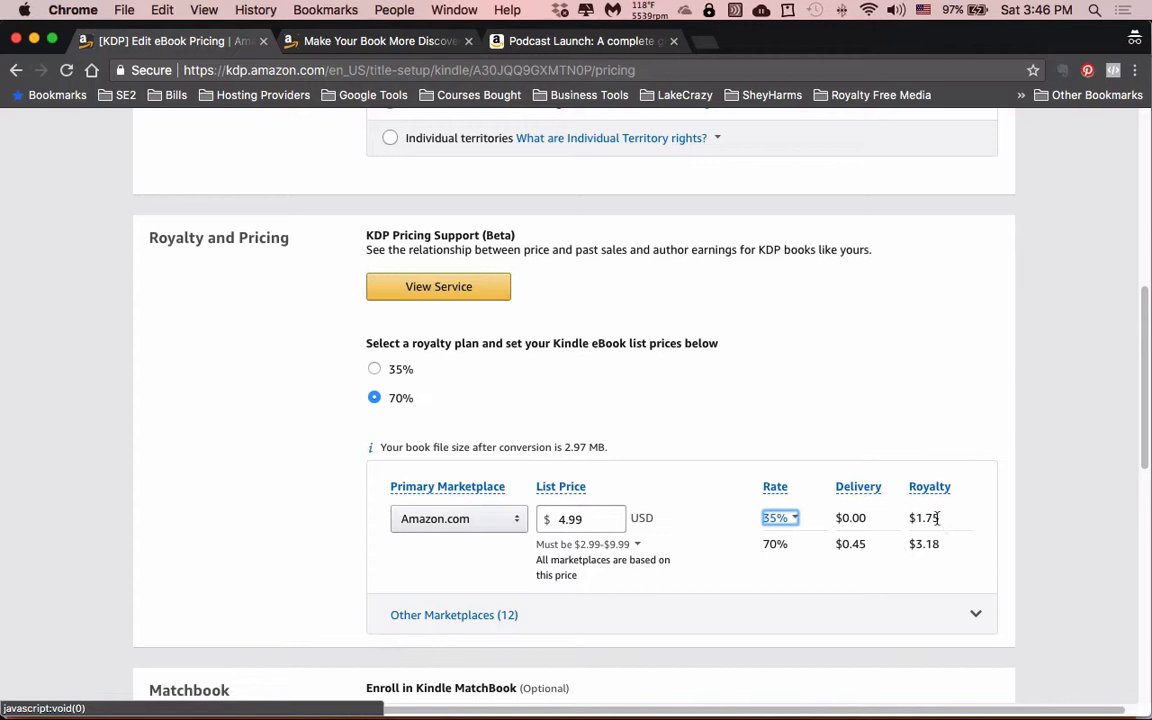
# Compare the royalty figures for both rates, then examine the MatchBook and Book Lending sections, including why the lending option is locked.
pyautogui.scroll(-2, 943, 522)
pyautogui.scroll(1, 943, 523)
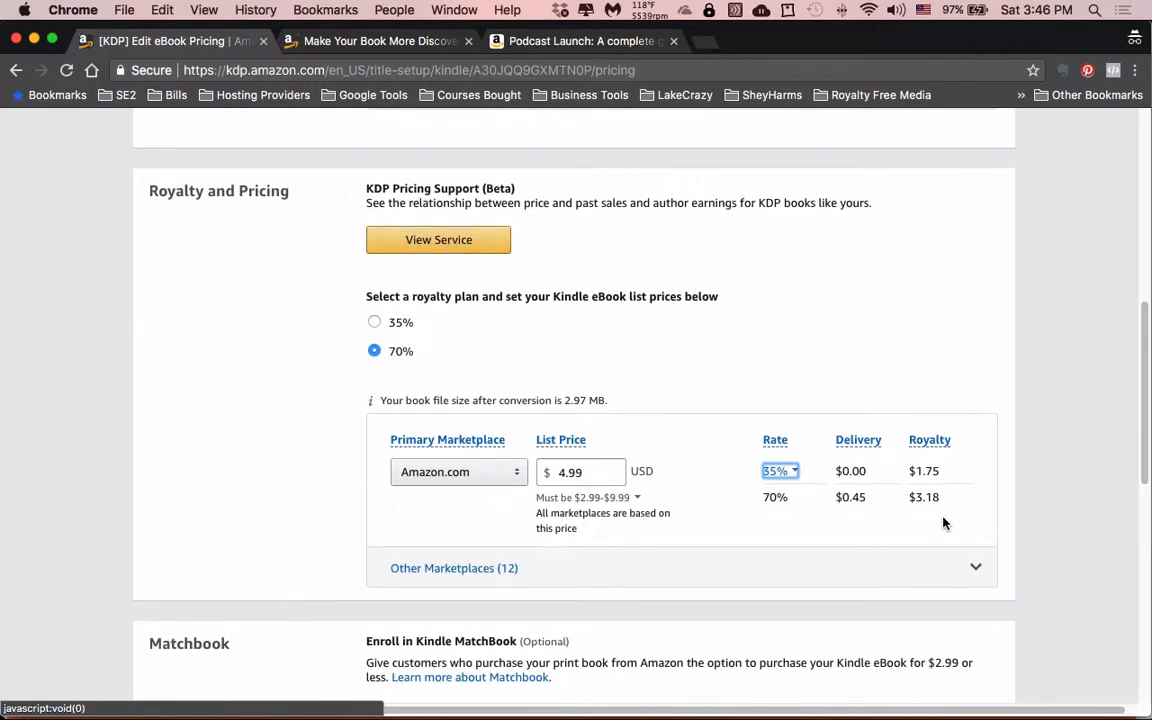
pyautogui.scroll(-1, 943, 521)
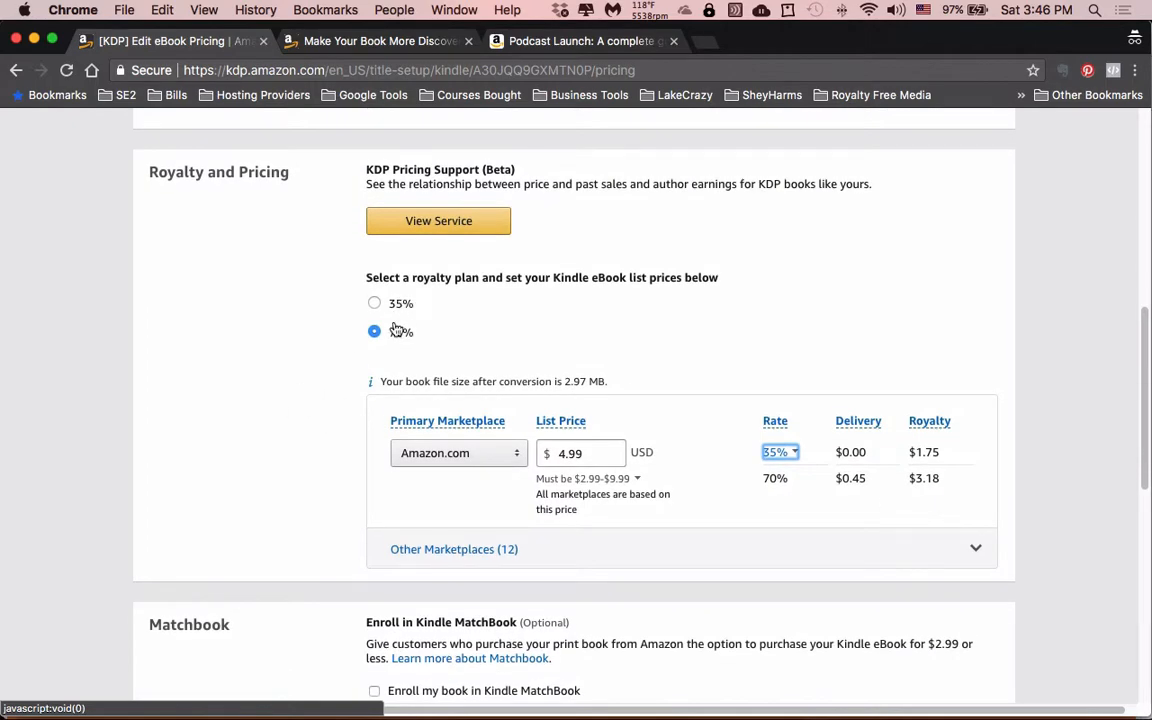
pyautogui.scroll(-2, 397, 330)
pyautogui.scroll(3, 397, 330)
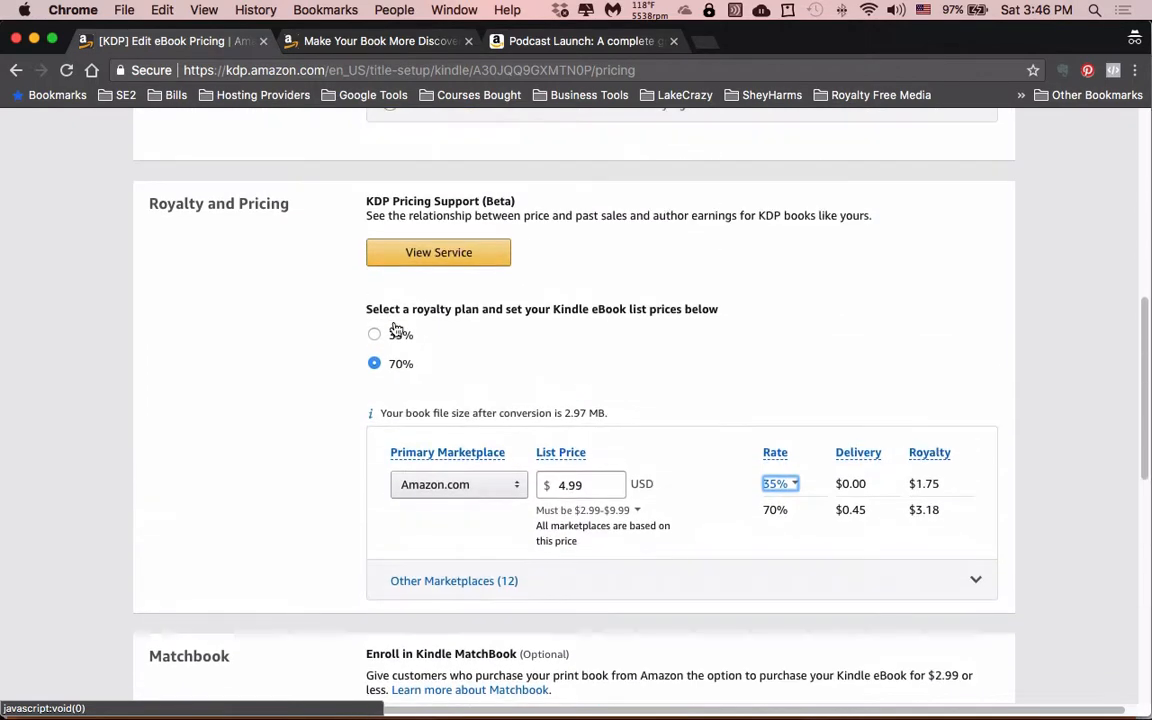
pyautogui.scroll(-1, 352, 393)
pyautogui.scroll(-6, 352, 393)
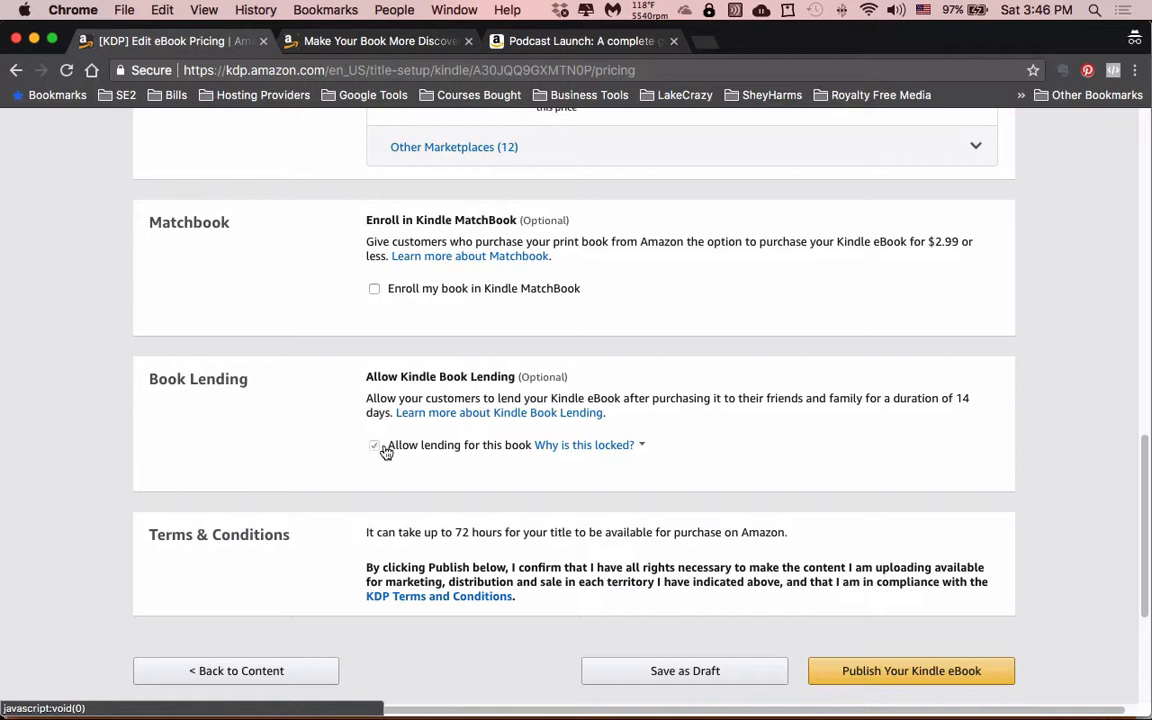
pyautogui.click(634, 447)
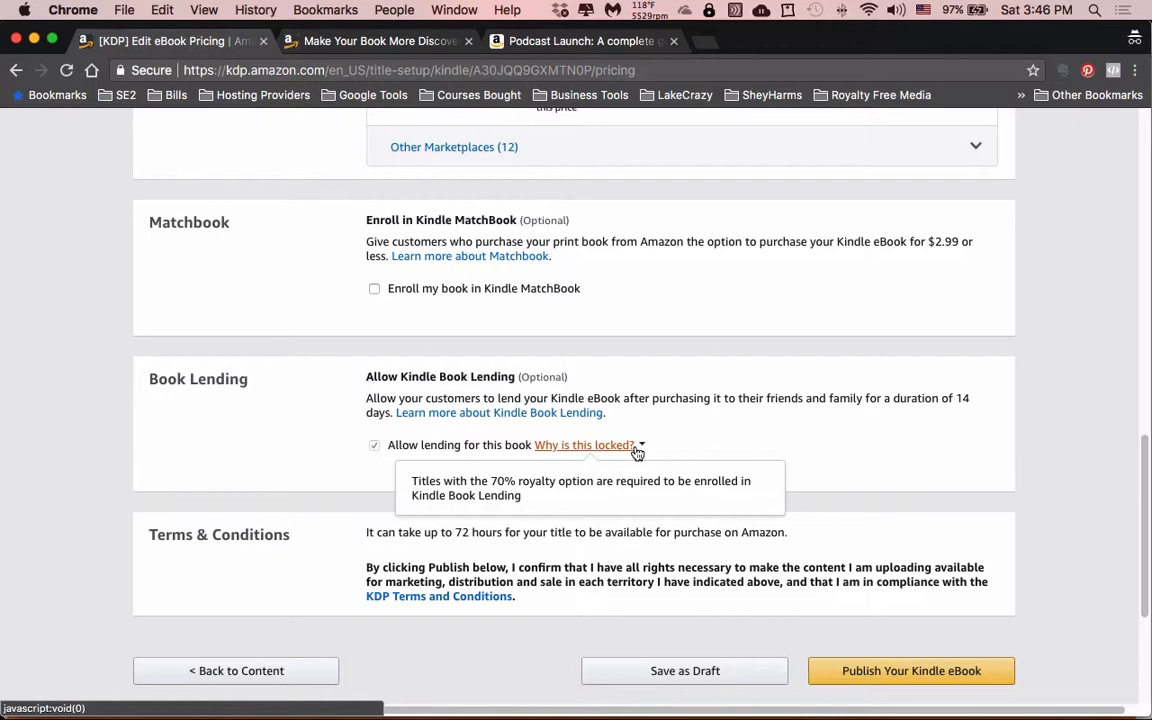
pyautogui.scroll(8, 637, 452)
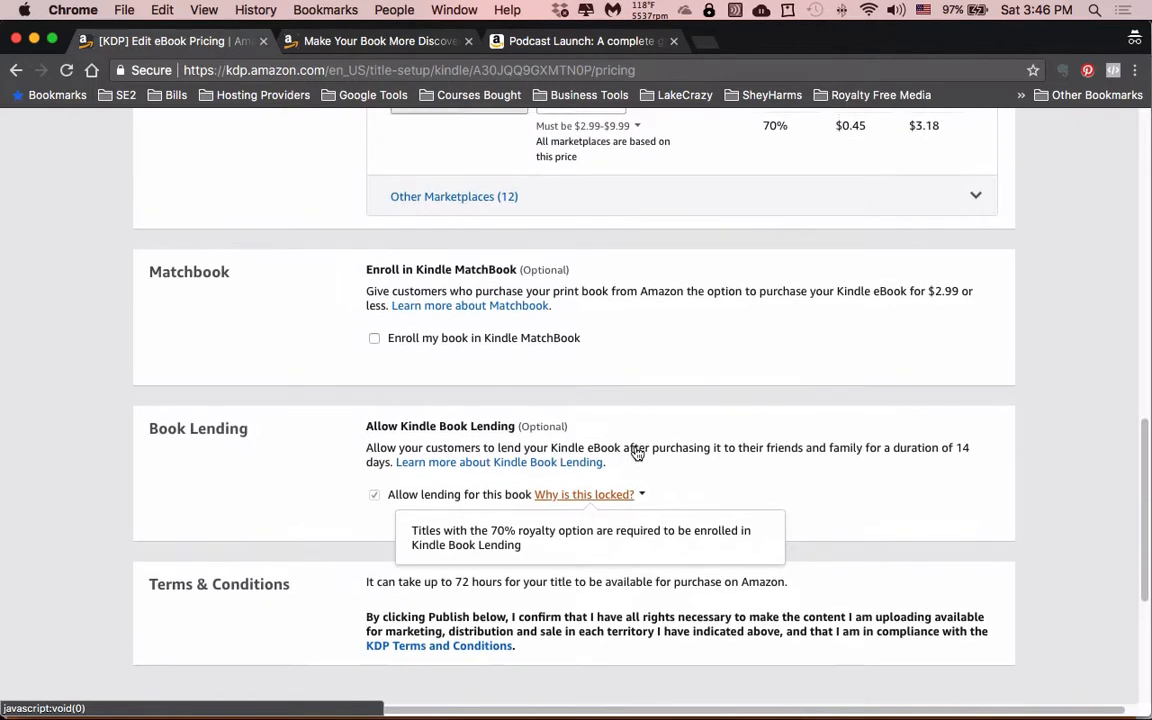
pyautogui.scroll(-8, 360, 311)
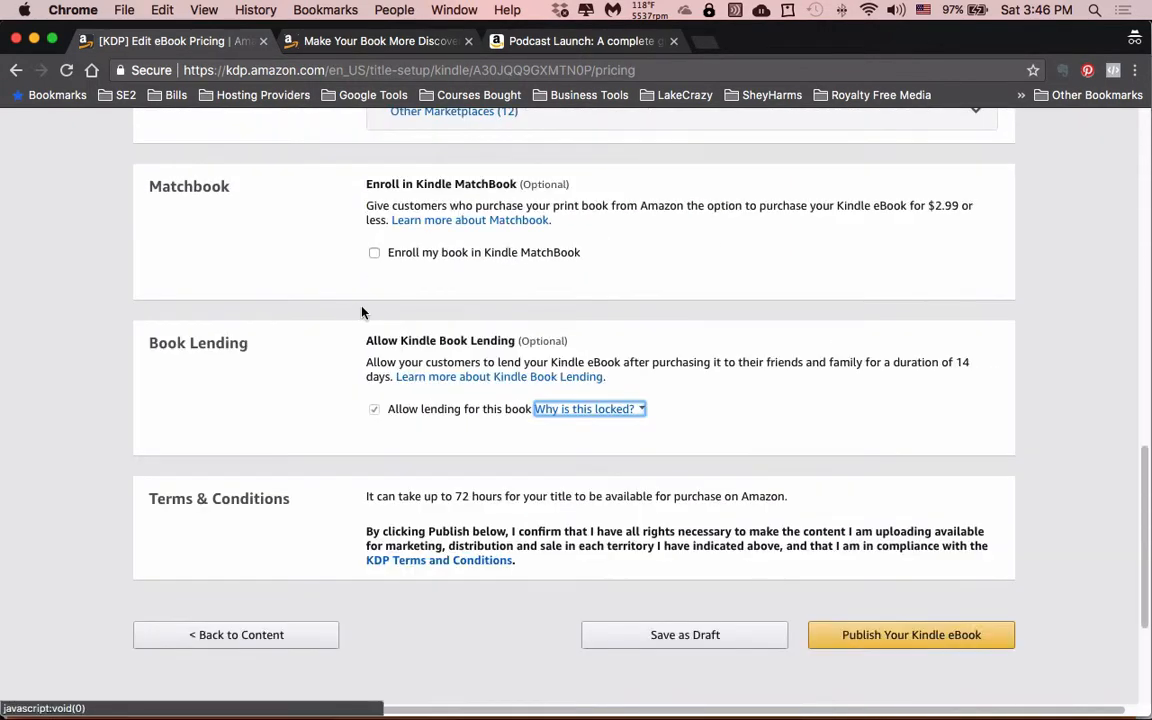
# Try the 35% royalty plan, check its effect on royalties and book lending, and switch back to the 70% plan.
pyautogui.scroll(7, 373, 298)
pyautogui.scroll(1, 385, 302)
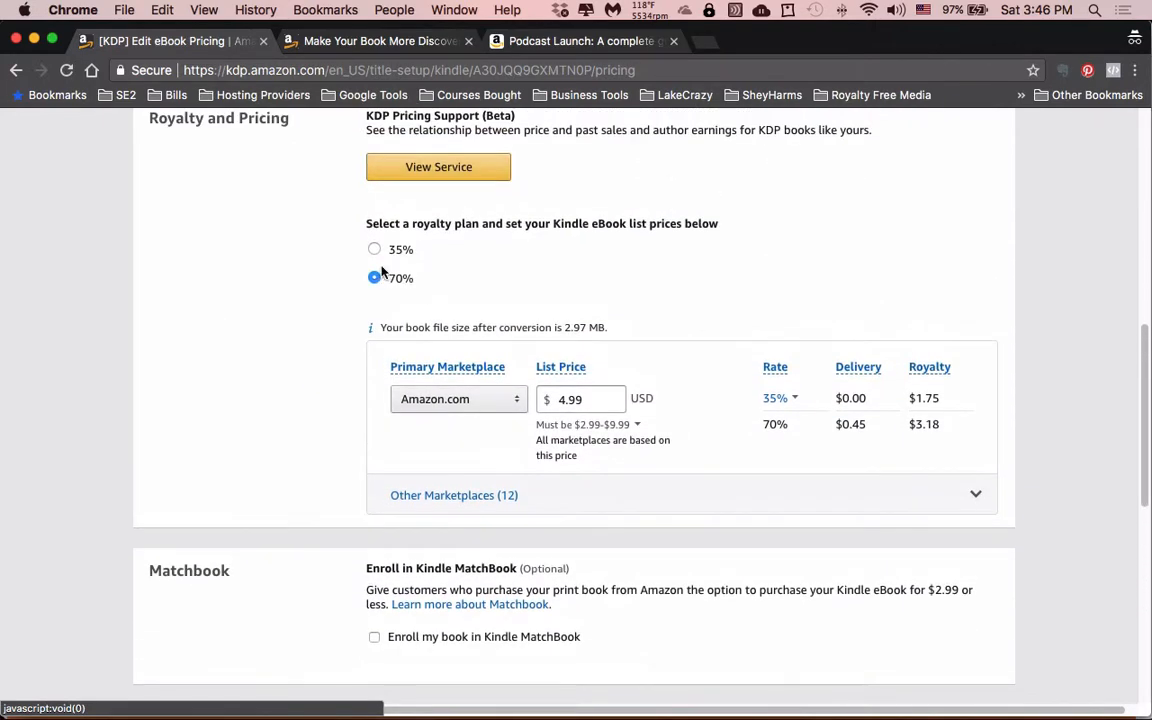
pyautogui.click(374, 249)
pyautogui.moveTo(640, 716)
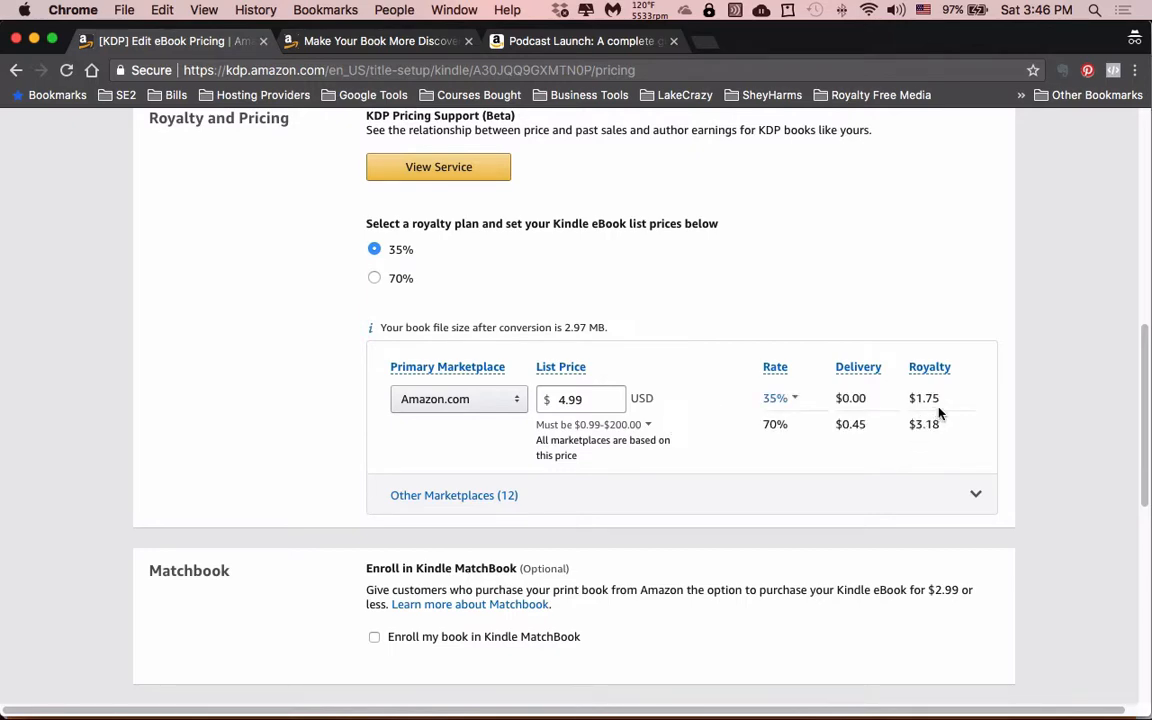
pyautogui.scroll(-5, 940, 476)
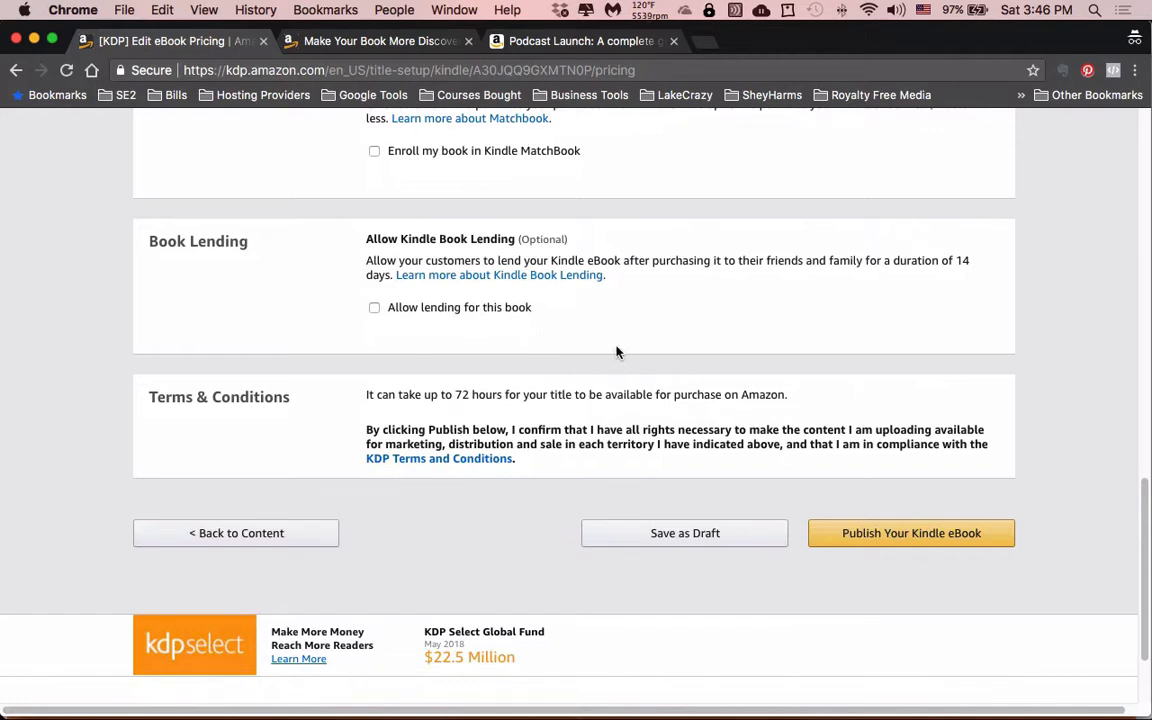
pyautogui.scroll(5, 616, 352)
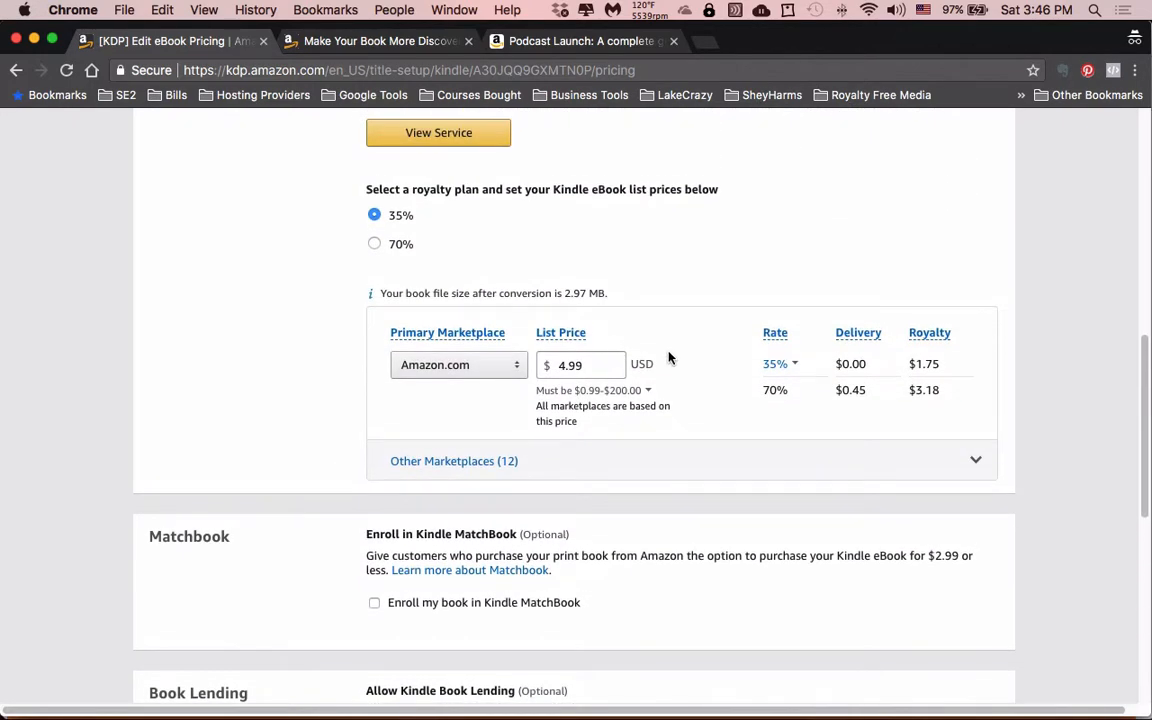
pyautogui.click(375, 246)
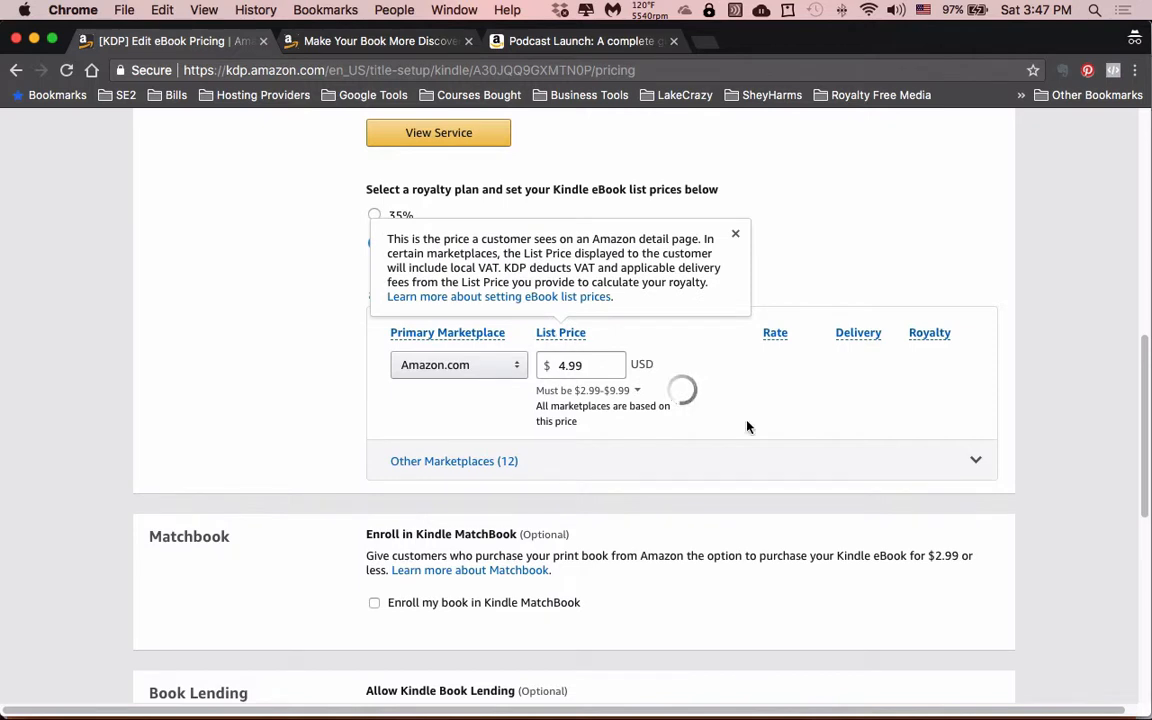
pyautogui.scroll(3, 715, 305)
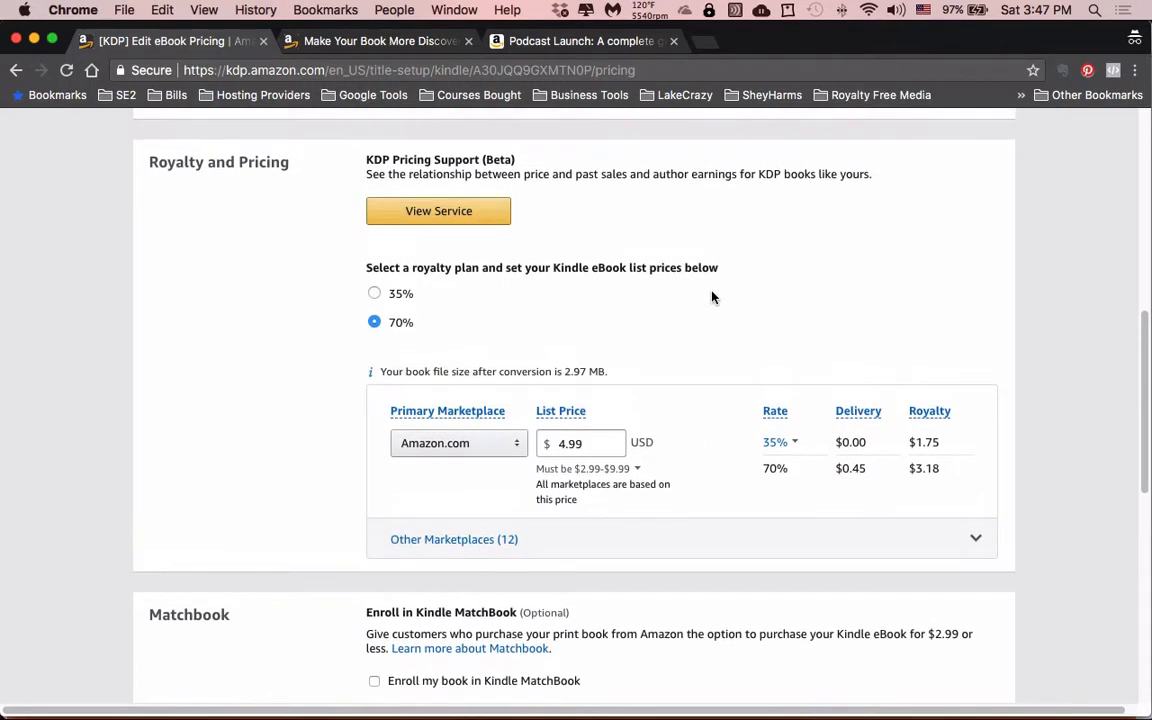
# Open the KDP Pricing Support service, study the chart of typical sales and author earnings by price, and return to the pricing page.
pyautogui.click(452, 215)
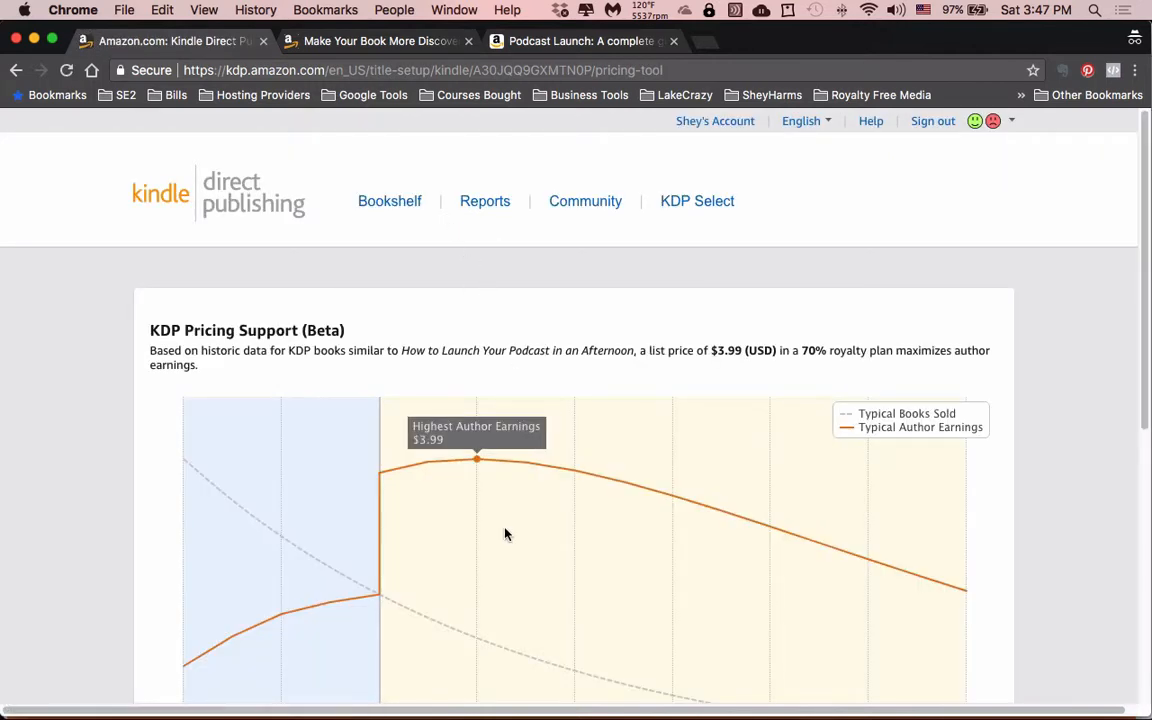
pyautogui.scroll(-2, 505, 534)
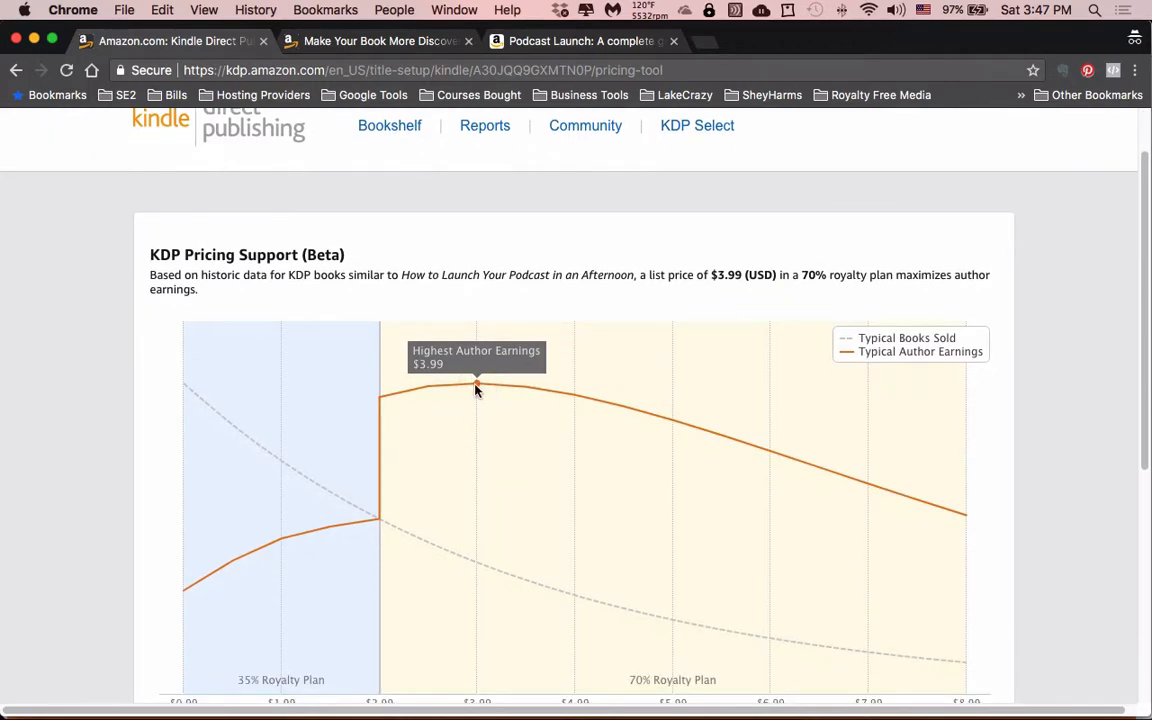
pyautogui.scroll(-1, 480, 400)
pyautogui.scroll(1, 480, 402)
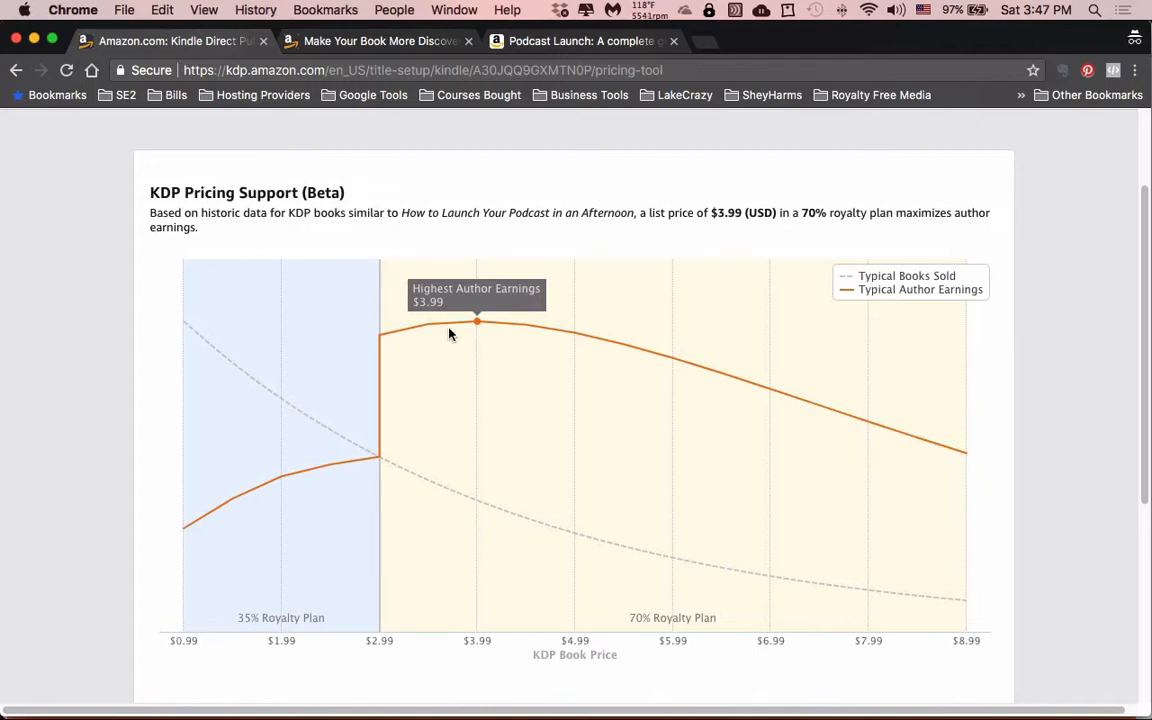
pyautogui.scroll(3, 449, 333)
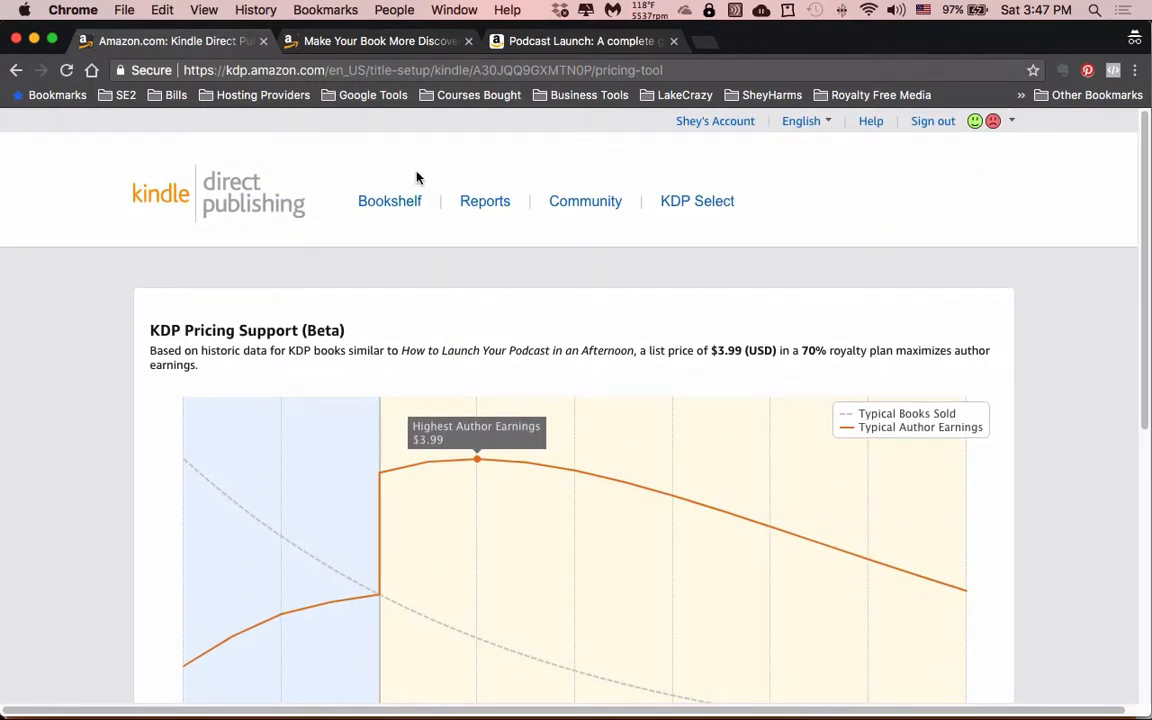
pyautogui.click(17, 70)
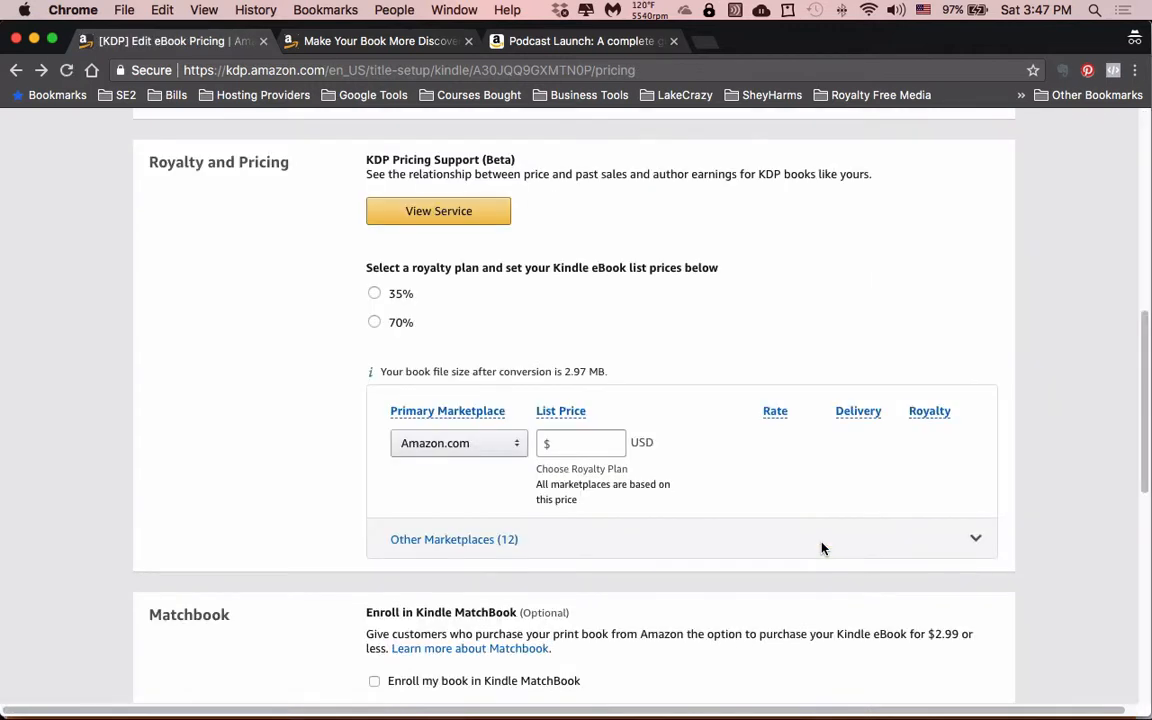
# Select the 70% royalty plan, set the Amazon.com list price to 3.99 USD, and dismiss the price range explanation.
pyautogui.click(376, 323)
pyautogui.click(560, 444)
pyautogui.write('3.99')
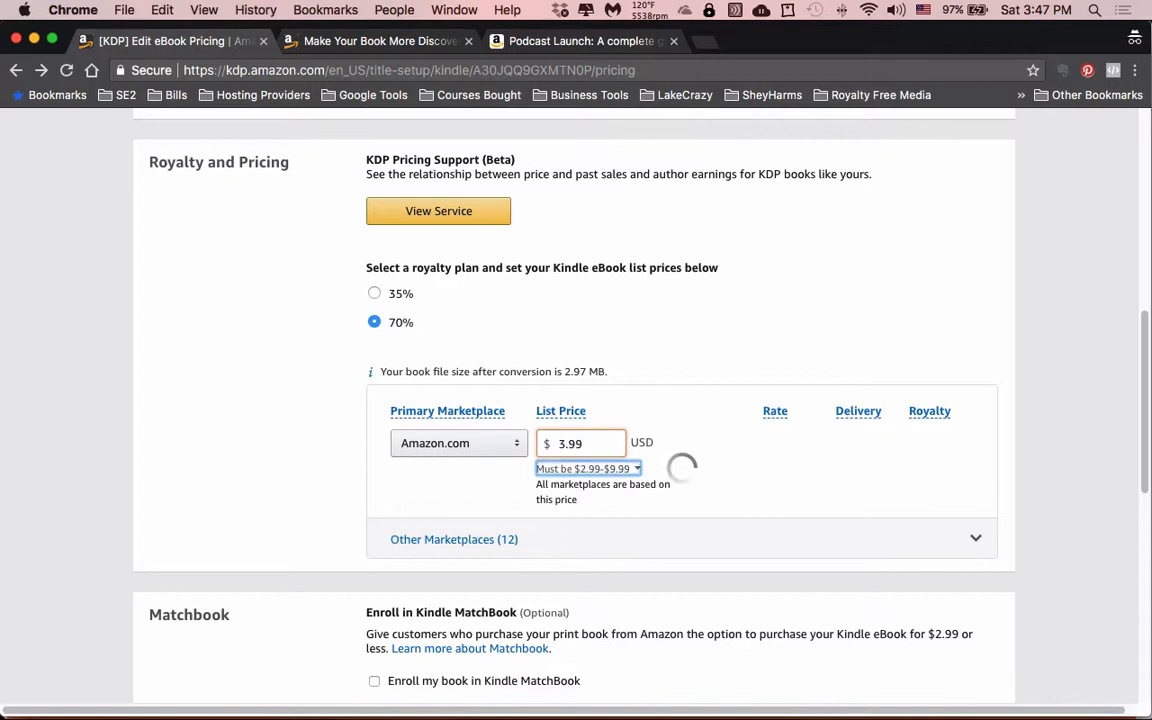
pyautogui.press('Tab')
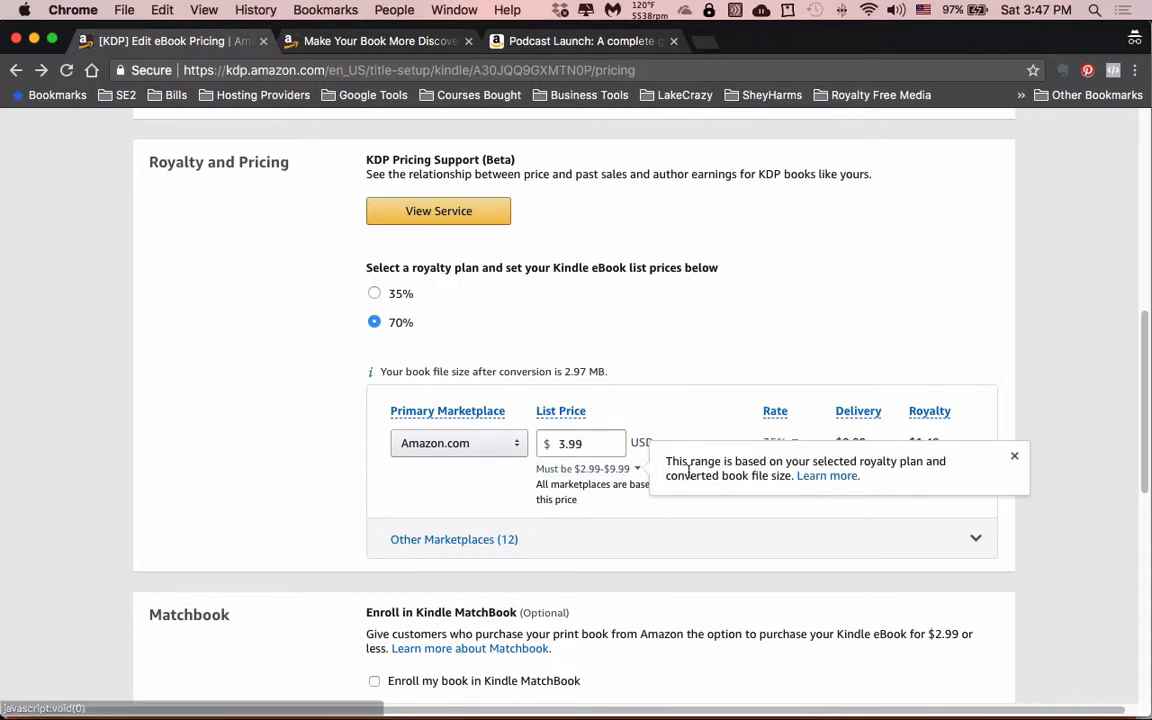
pyautogui.click(1012, 456)
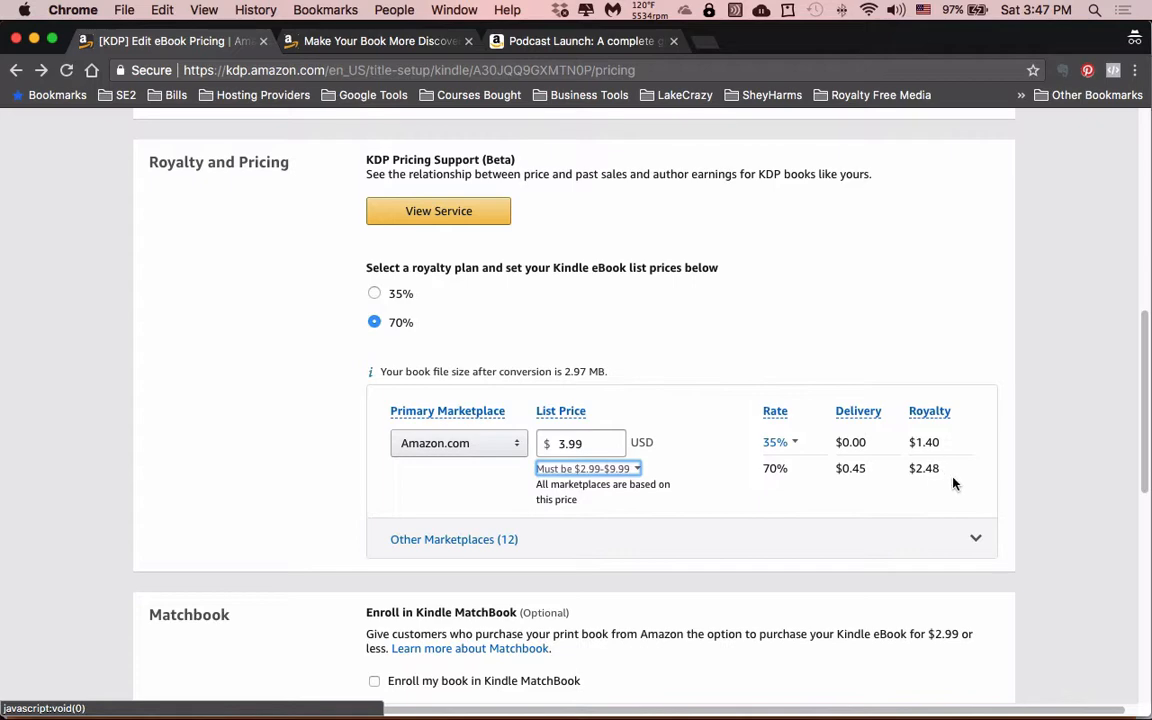
# Open the help page about Kindle MatchBook and read its eligibility, enrollment and royalties sections.
pyautogui.scroll(-2, 684, 560)
pyautogui.scroll(-2, 680, 561)
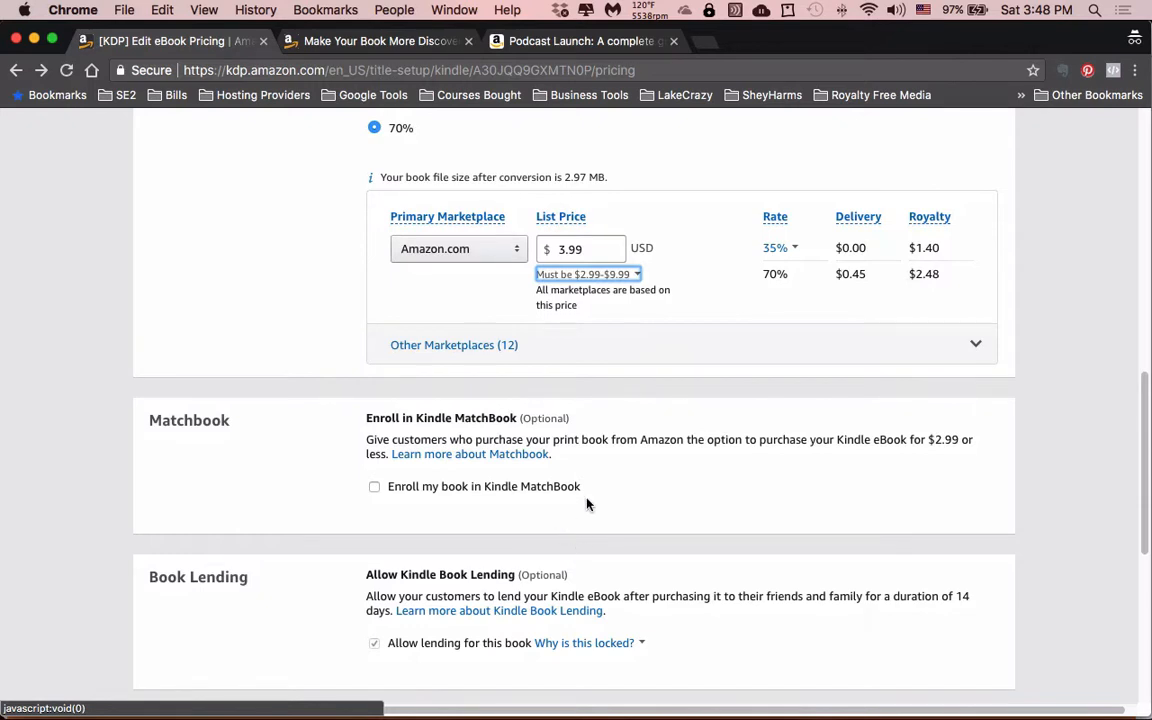
pyautogui.click(501, 458)
pyautogui.scroll(-5, 660, 440)
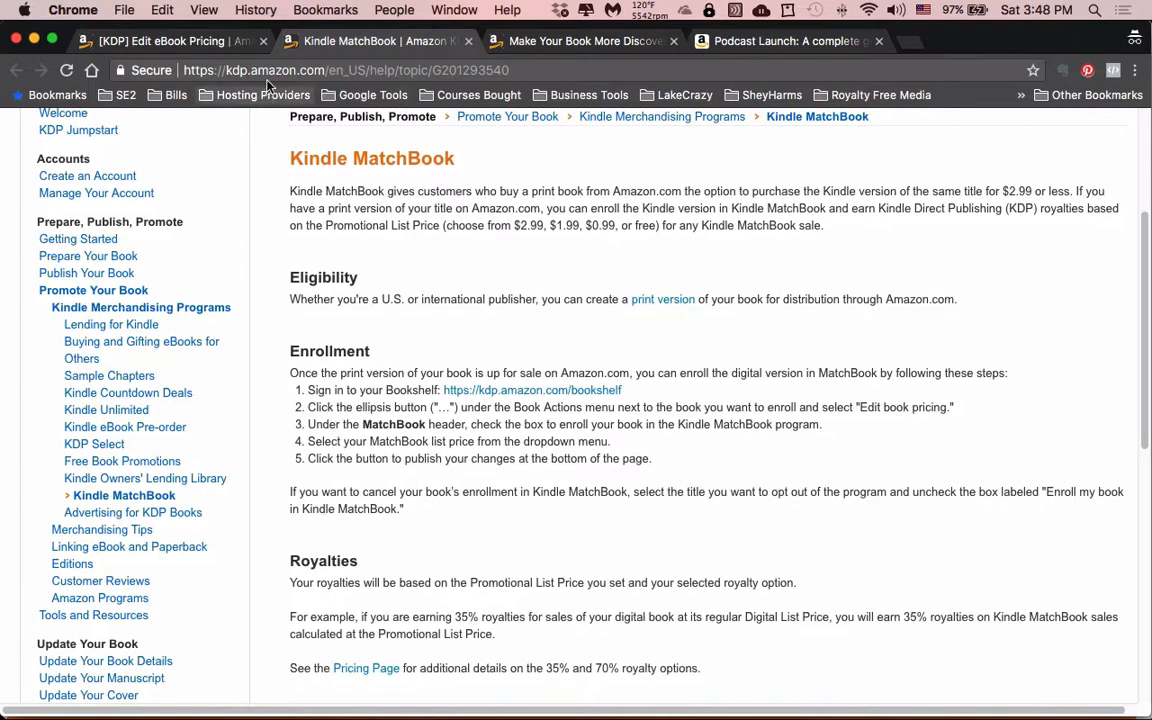
# Return to the eBook pricing page and enroll the book in Kindle MatchBook at a promotional price of $1.99.
pyautogui.click(164, 48)
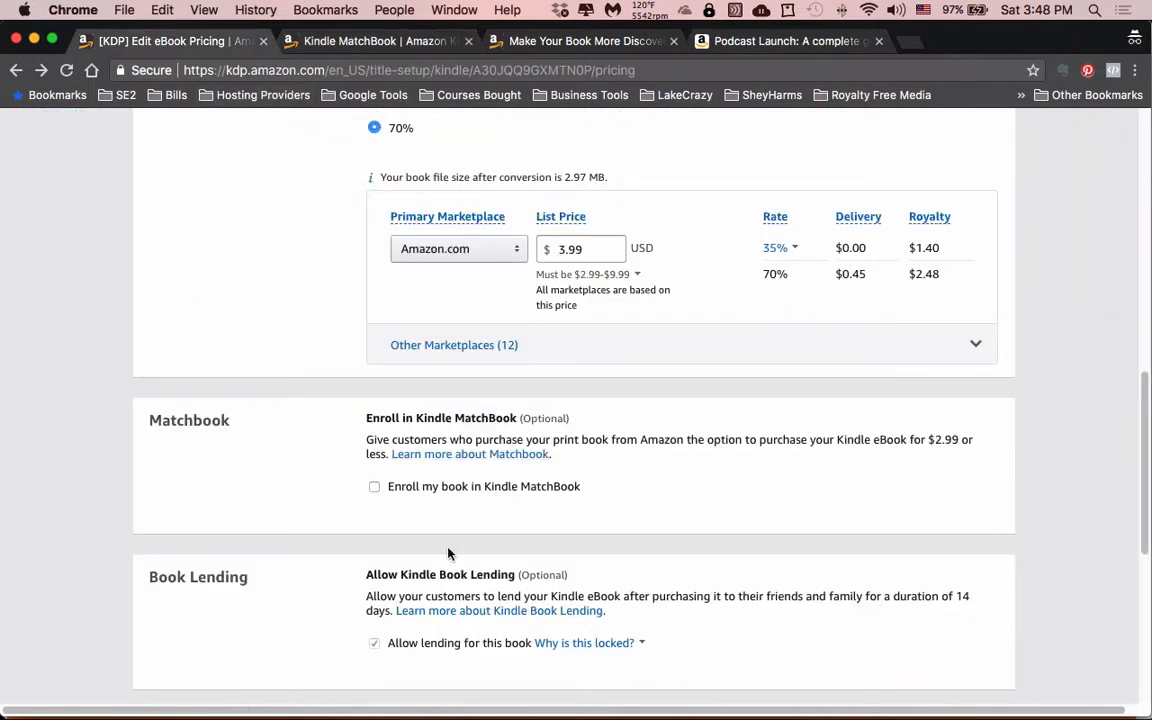
pyautogui.click(374, 487)
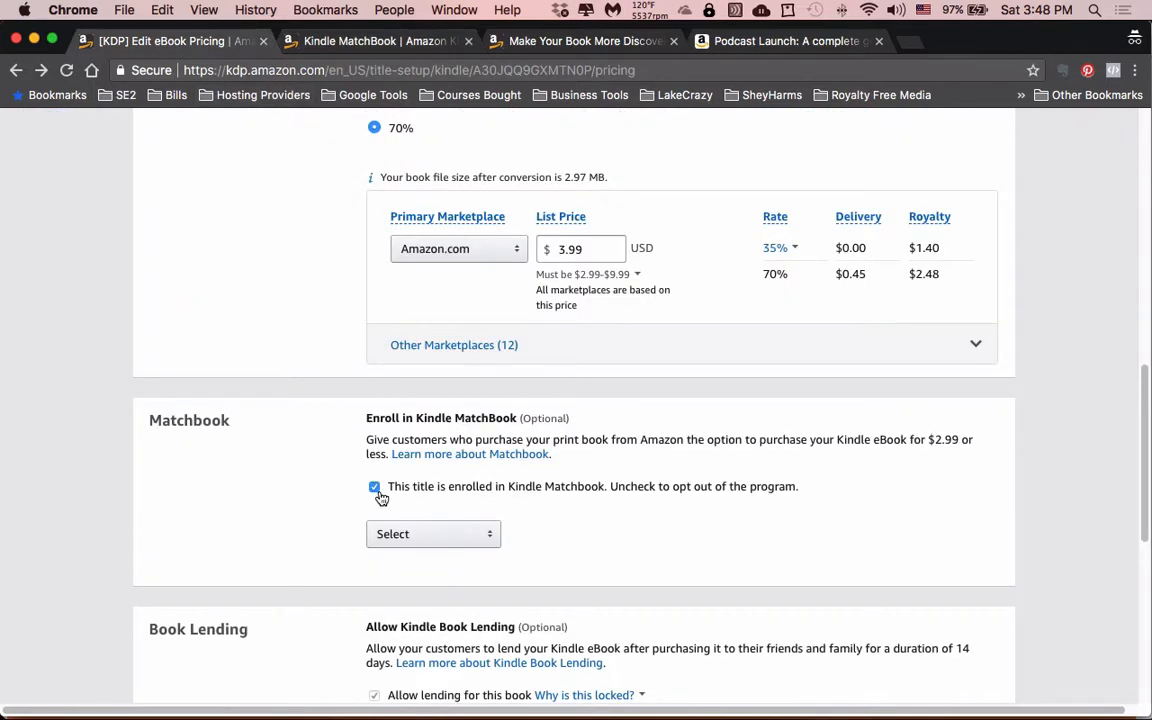
pyautogui.click(492, 536)
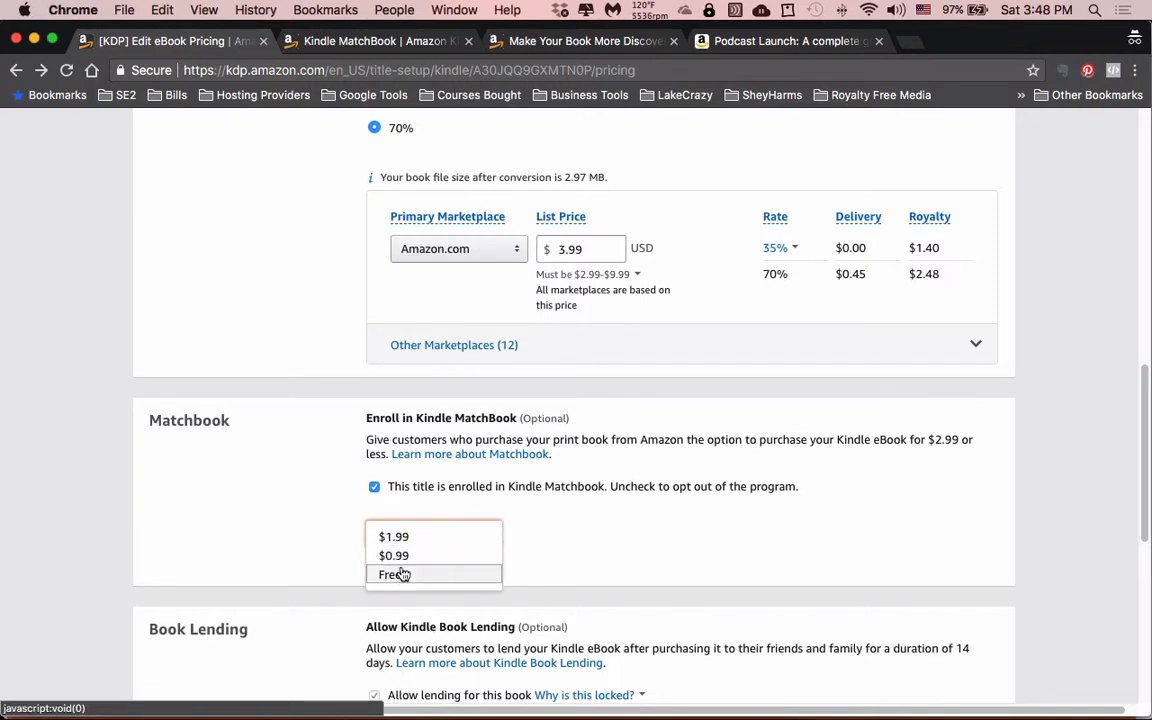
pyautogui.click(395, 537)
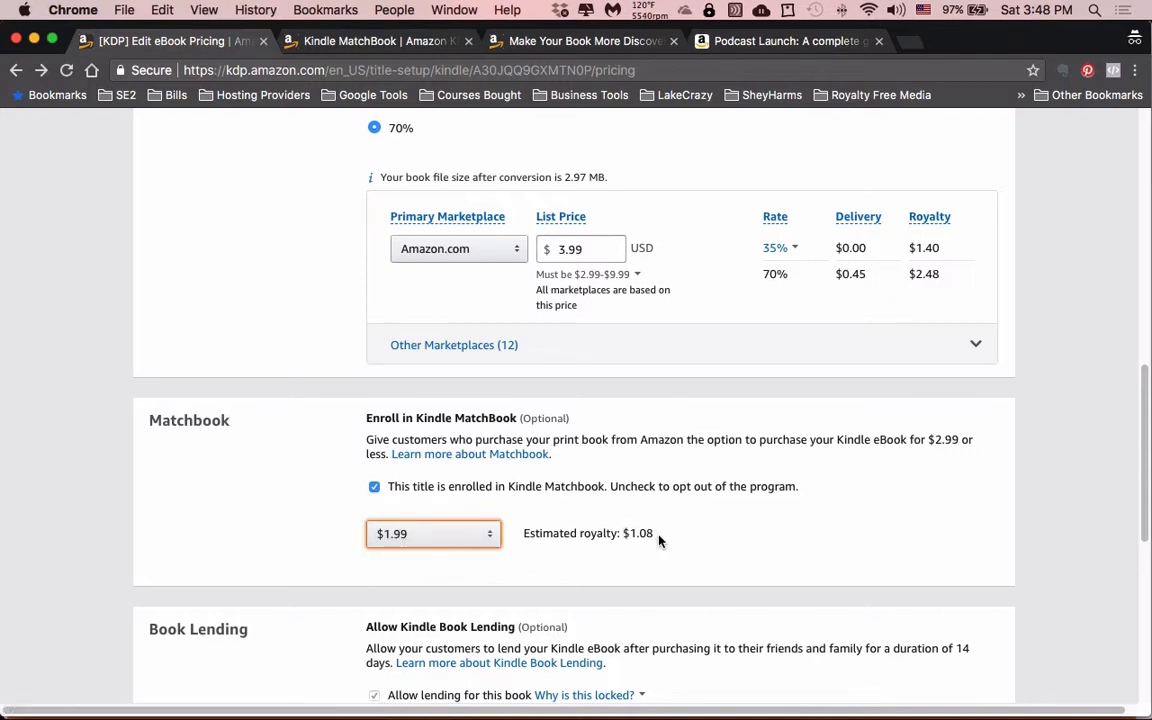
# Try another MatchBook promotional price and set it to Free.
pyautogui.click(487, 537)
pyautogui.click(463, 565)
pyautogui.click(466, 540)
pyautogui.click(437, 574)
# Try to turn off Kindle Book Lending for this book and read the Terms & Conditions.
pyautogui.scroll(-5, 700, 544)
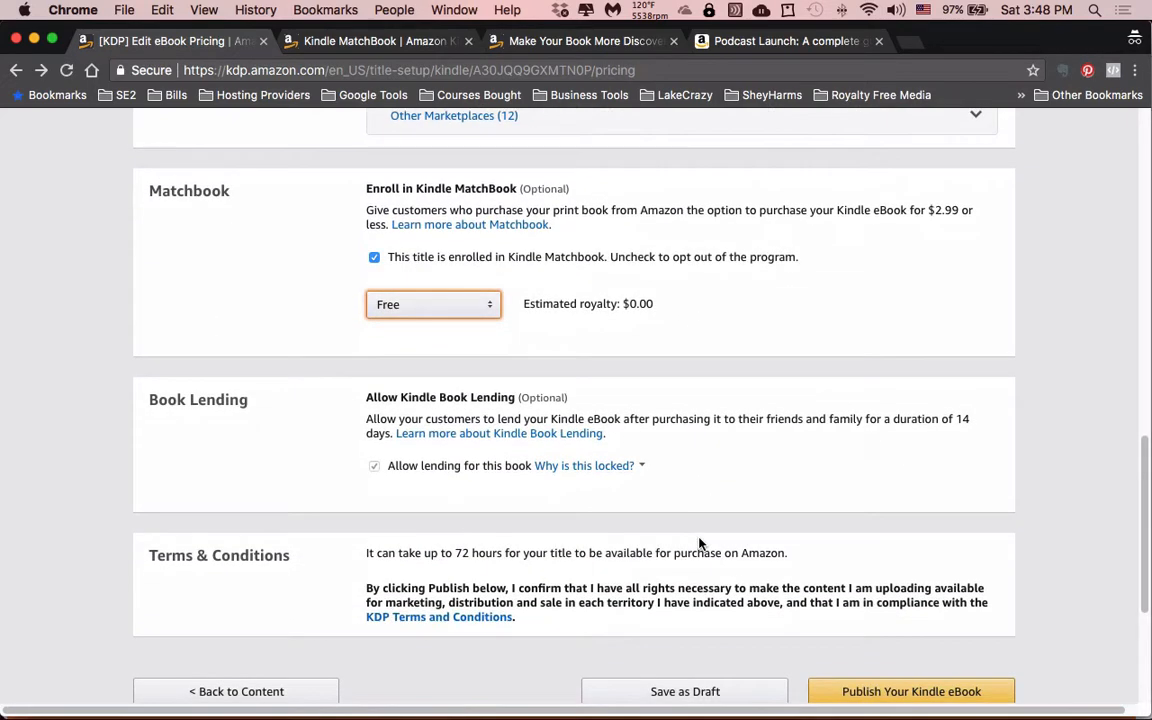
pyautogui.moveTo(413, 469)
pyautogui.click(372, 467)
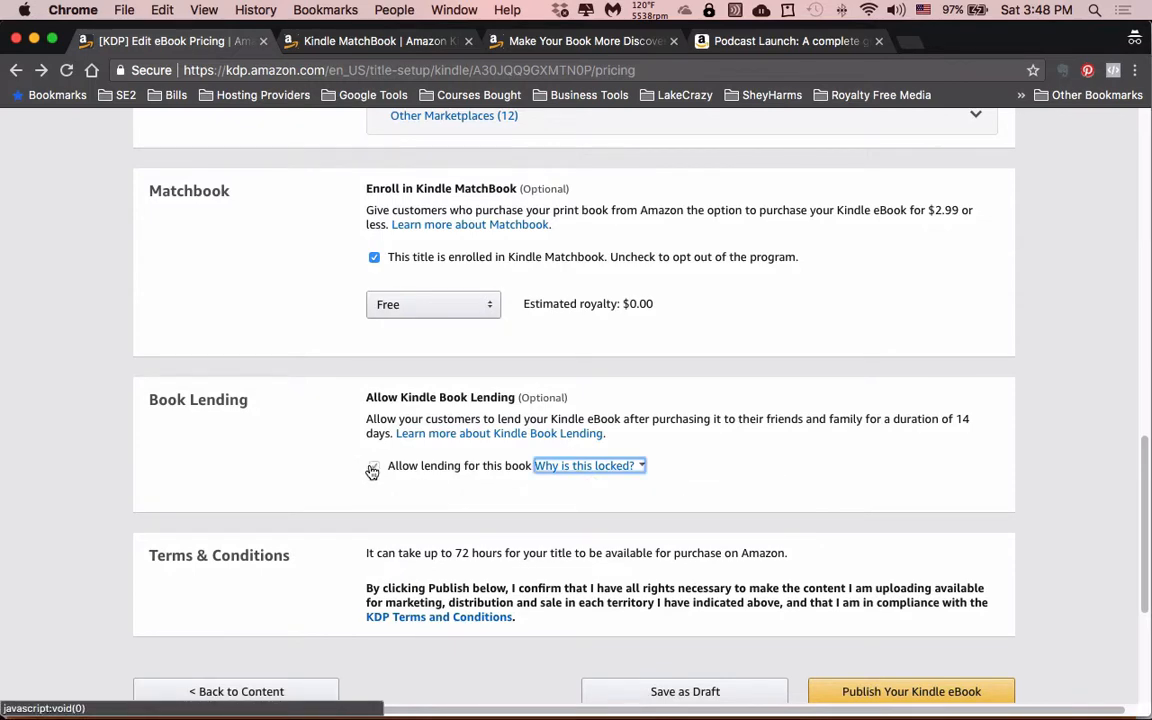
pyautogui.scroll(-2, 372, 470)
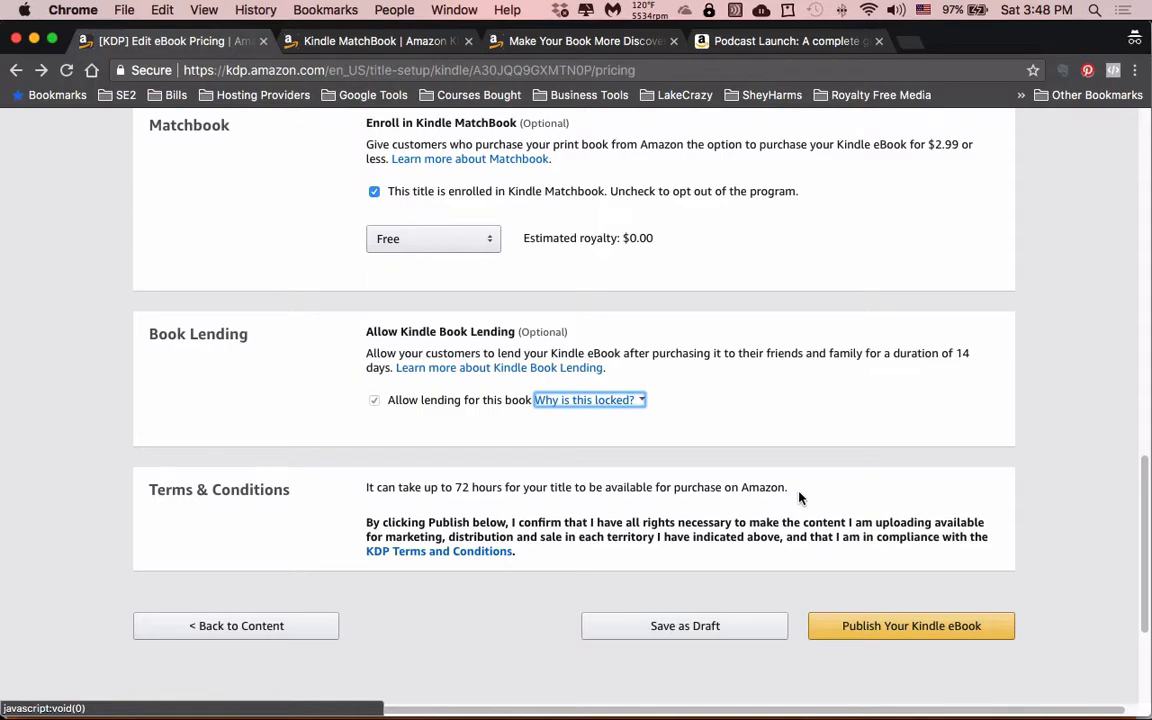
pyautogui.scroll(-3, 799, 497)
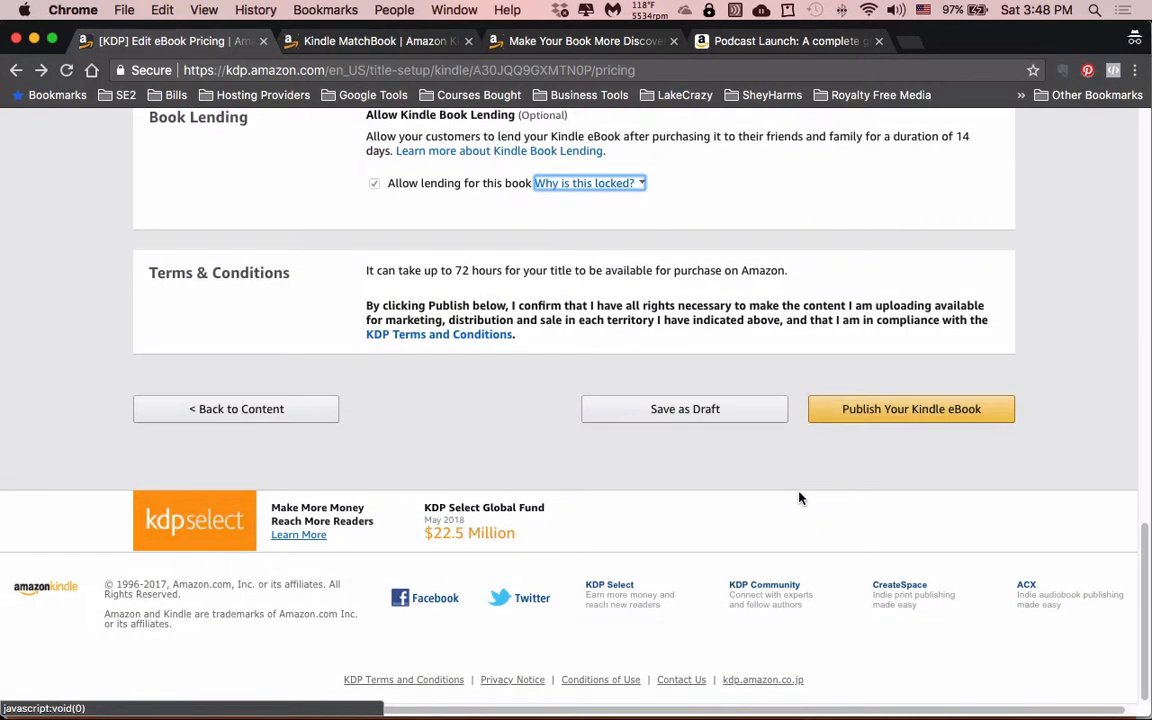
# Look over the whole pricing page once more and save the eBook as a draft.
pyautogui.scroll(10, 799, 497)
pyautogui.scroll(3, 799, 497)
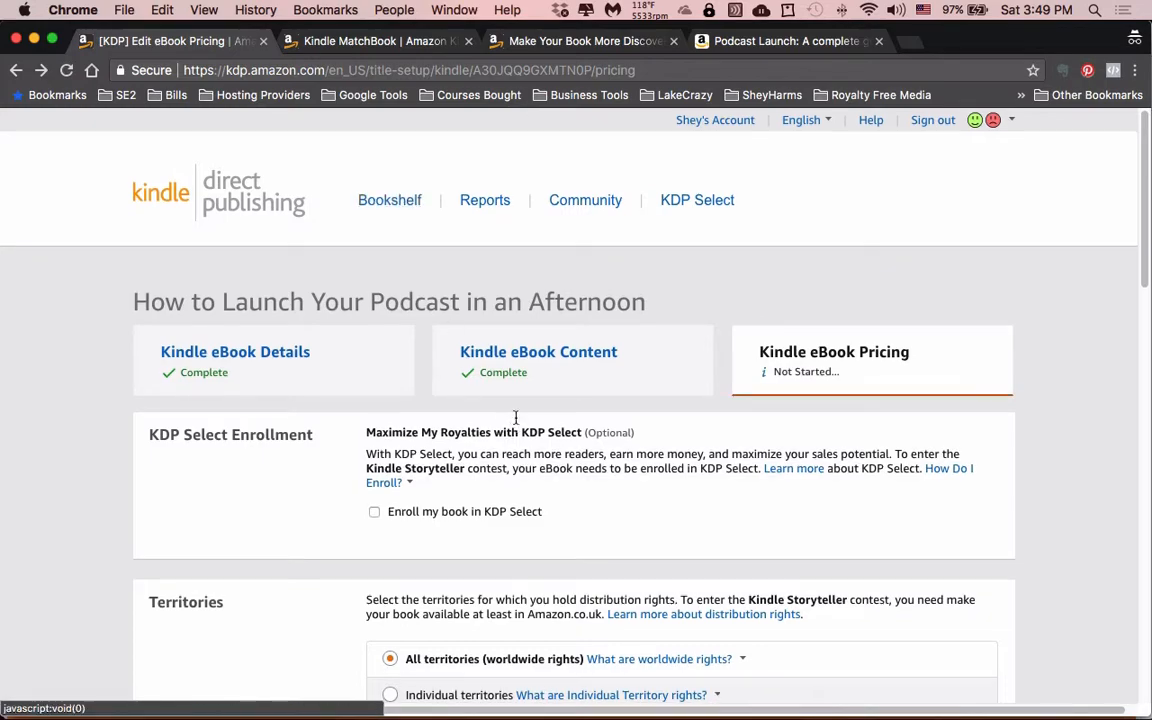
pyautogui.scroll(-15, 514, 417)
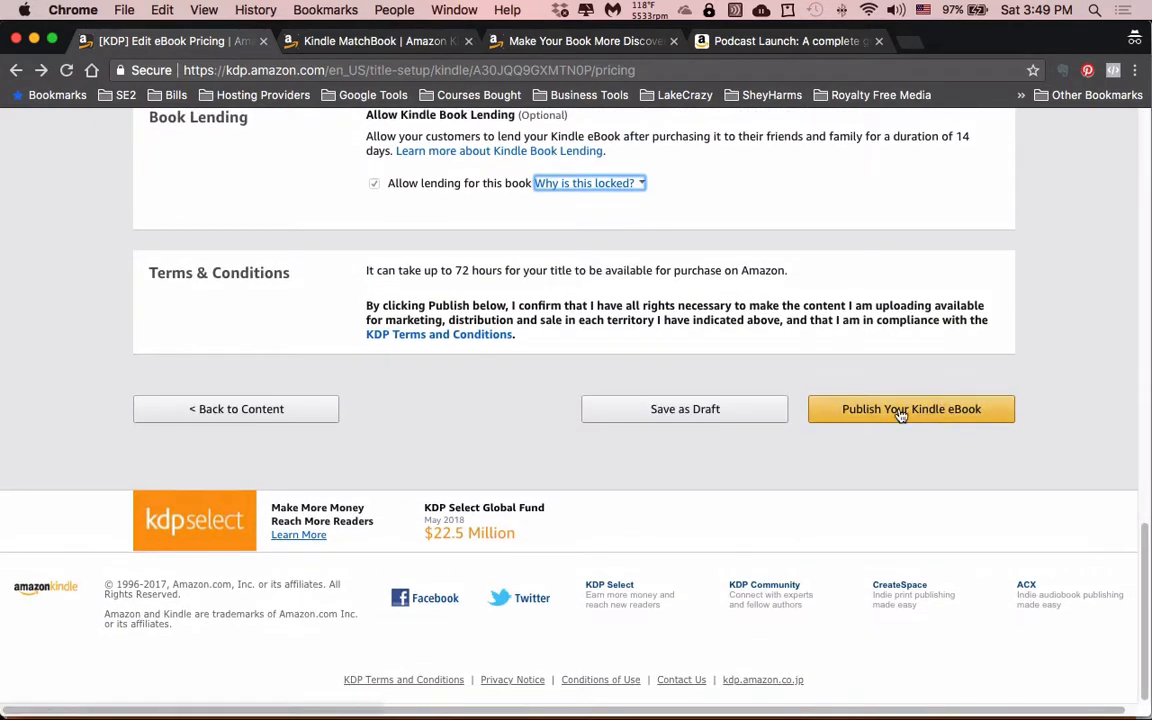
pyautogui.click(731, 414)
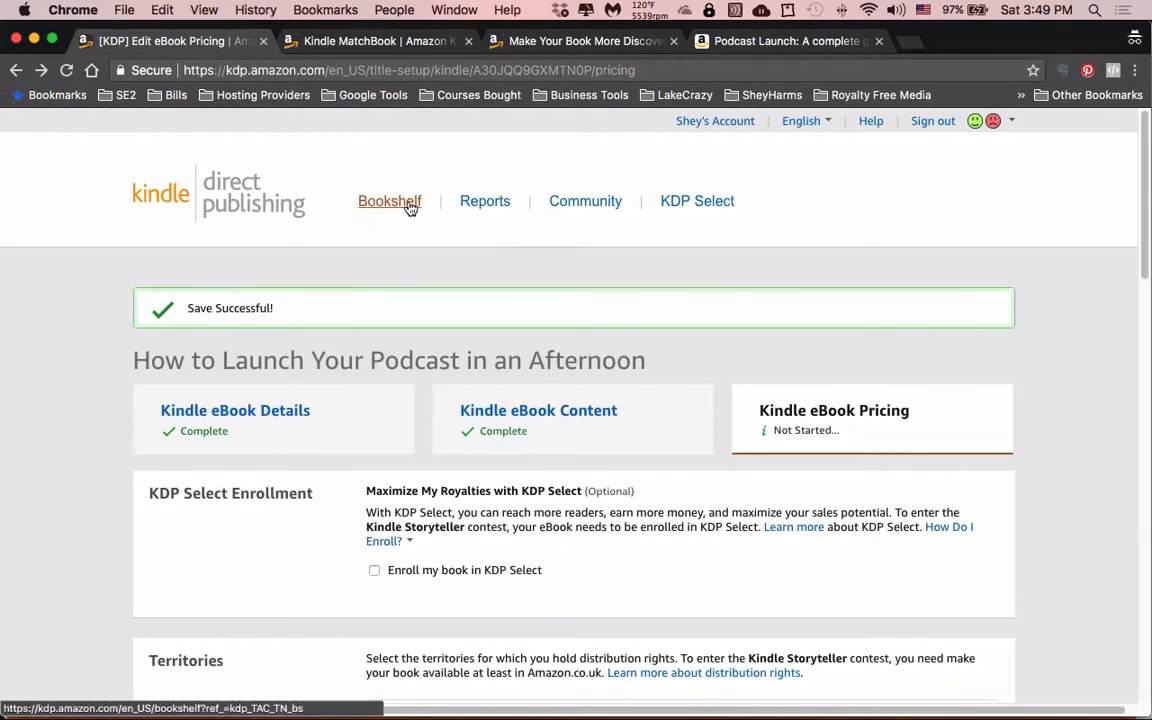
# Go to the Bookshelf and continue the setup of the draft "How to Launch Your Podcast in an Afternoon".
pyautogui.click(410, 207)
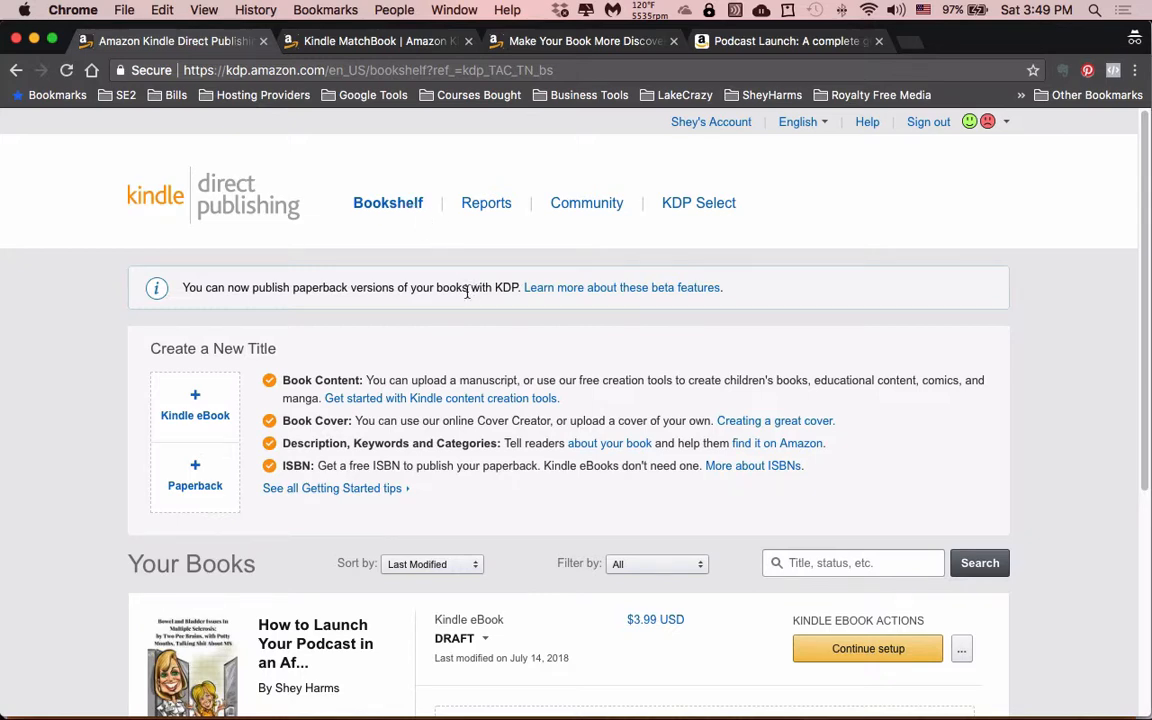
pyautogui.scroll(-3, 190, 395)
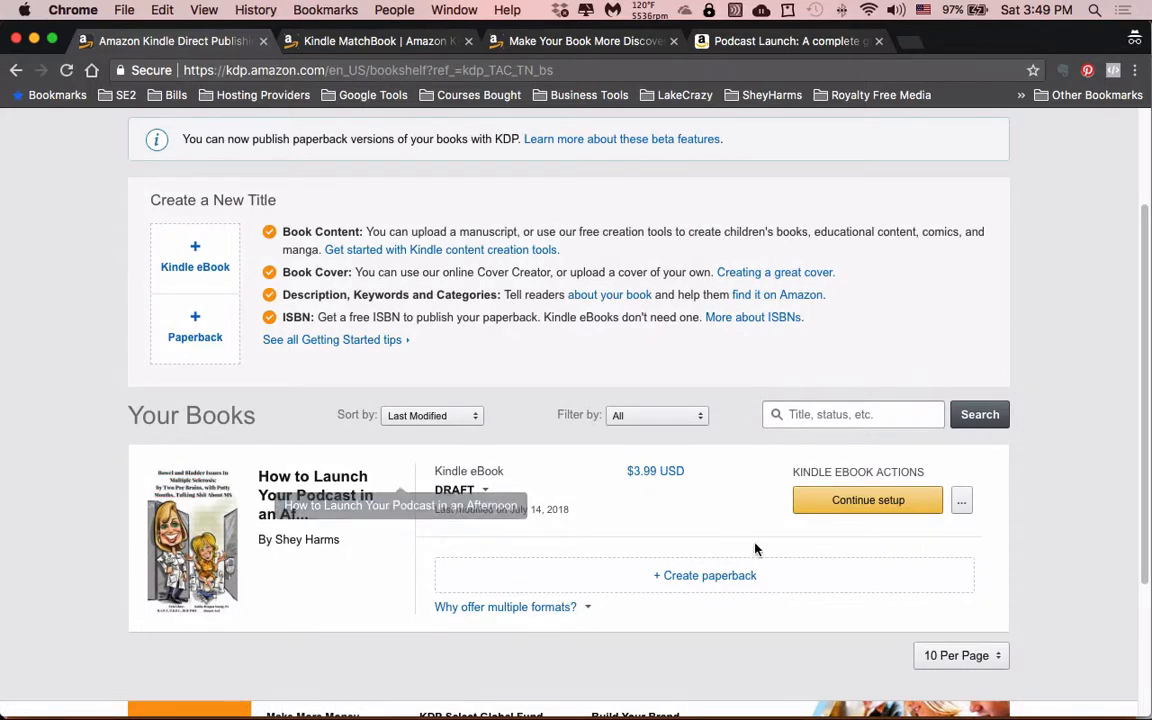
pyautogui.scroll(-3, 666, 540)
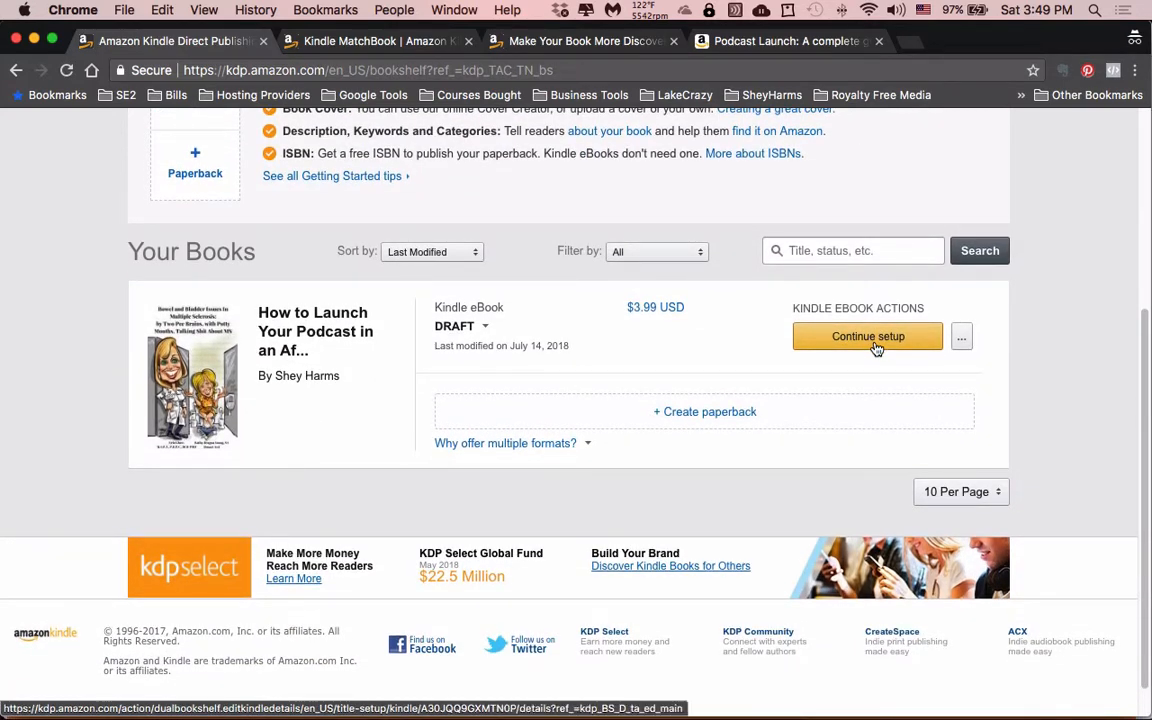
pyautogui.click(875, 343)
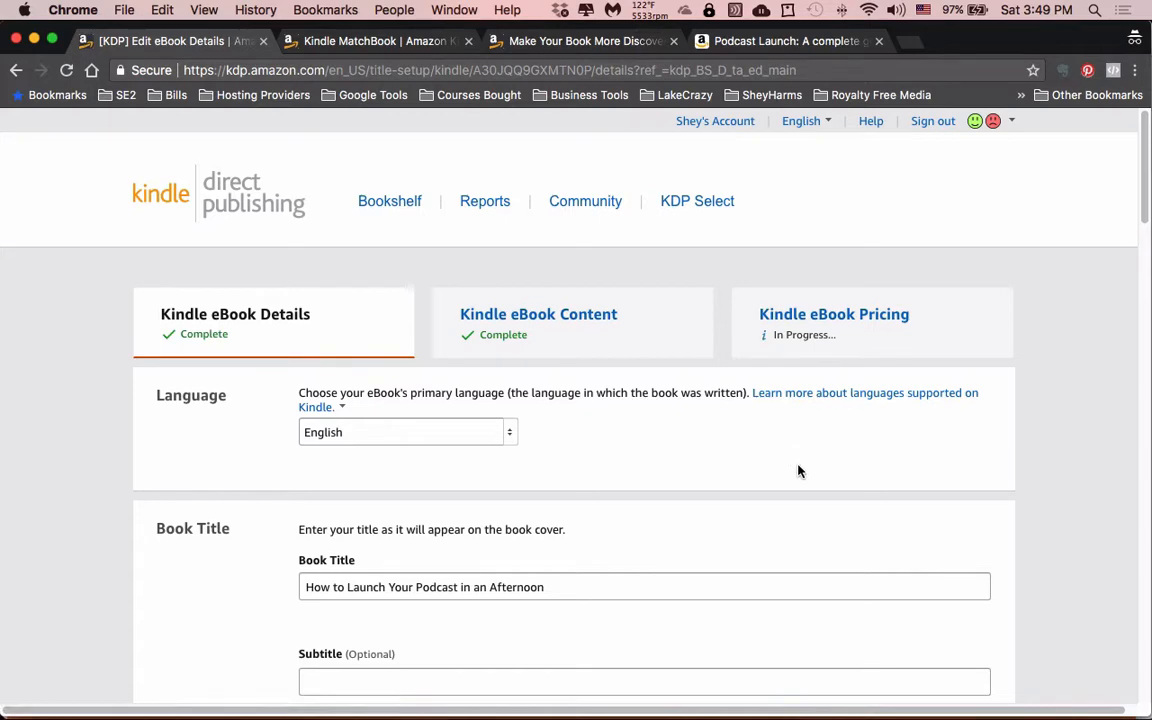
# Review the eBook details page, examining title, series, edition, categories, age and grade range, and pre-order settings.
pyautogui.scroll(-5, 799, 470)
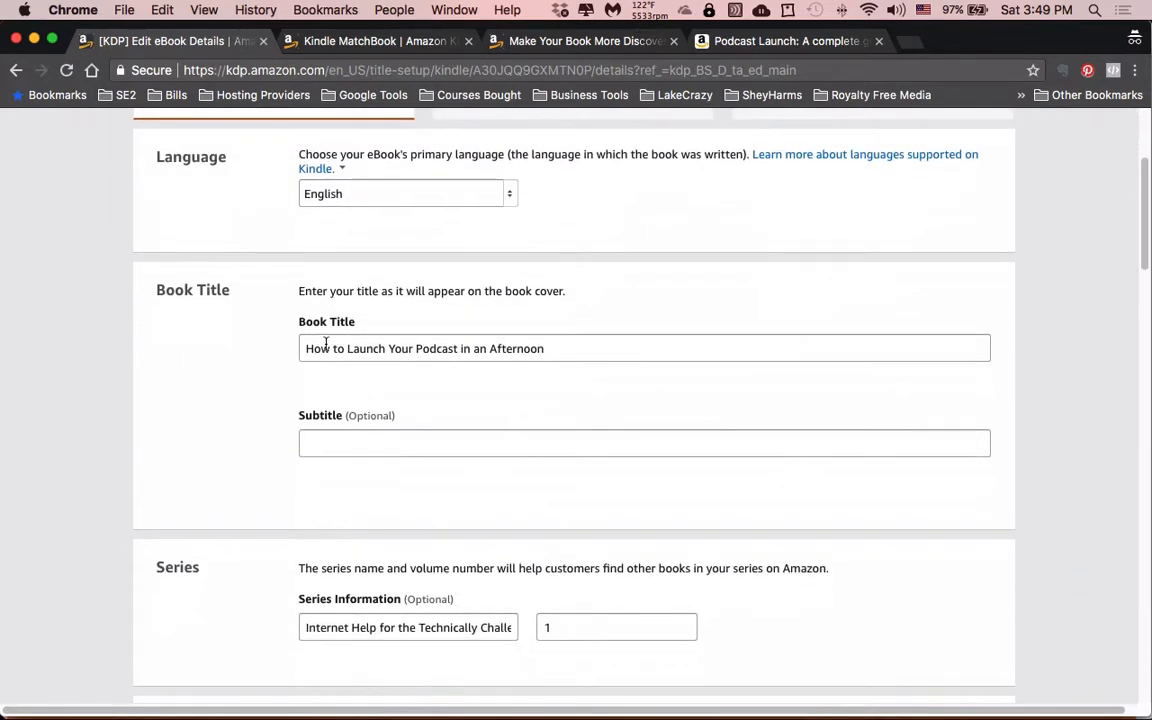
pyautogui.scroll(-2, 450, 400)
pyautogui.scroll(-2, 700, 440)
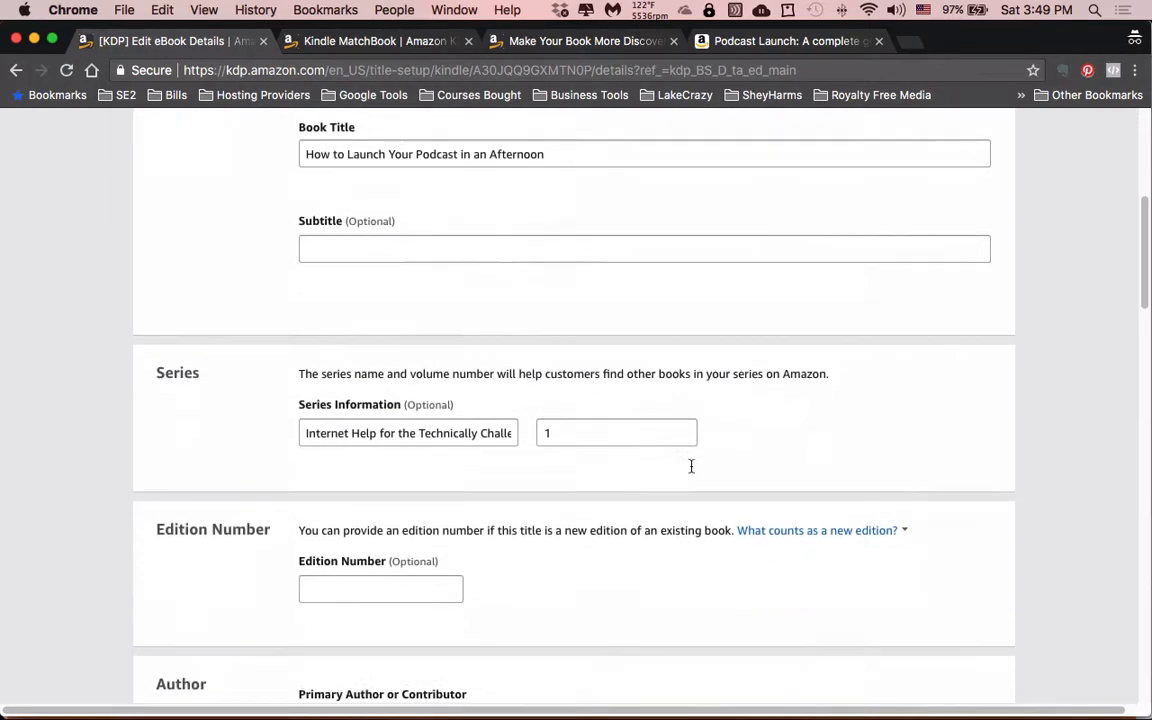
pyautogui.scroll(-20, 690, 466)
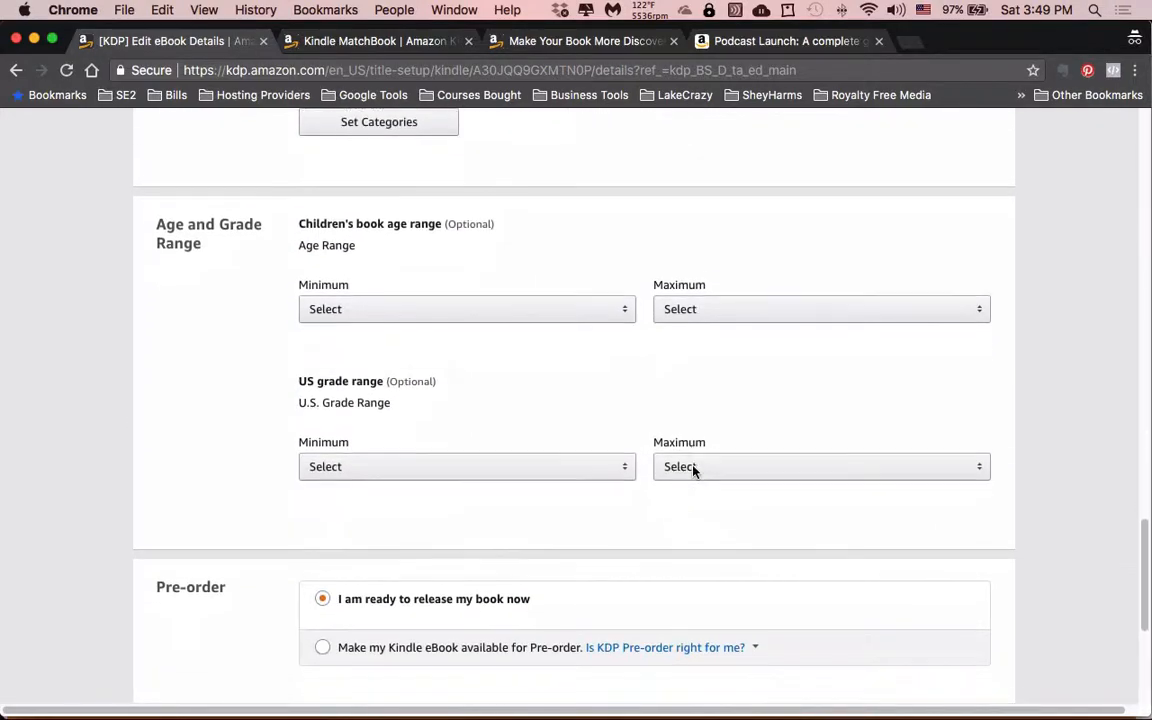
pyautogui.scroll(-7, 693, 466)
pyautogui.scroll(20, 693, 466)
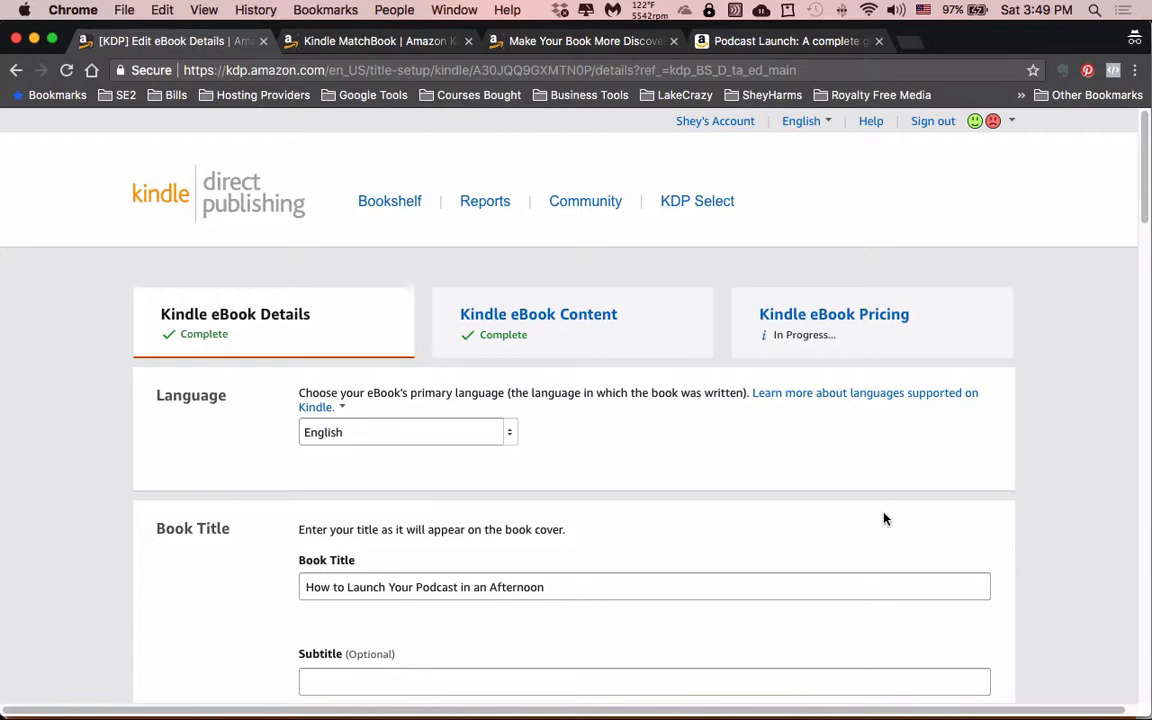
pyautogui.scroll(-15, 886, 457)
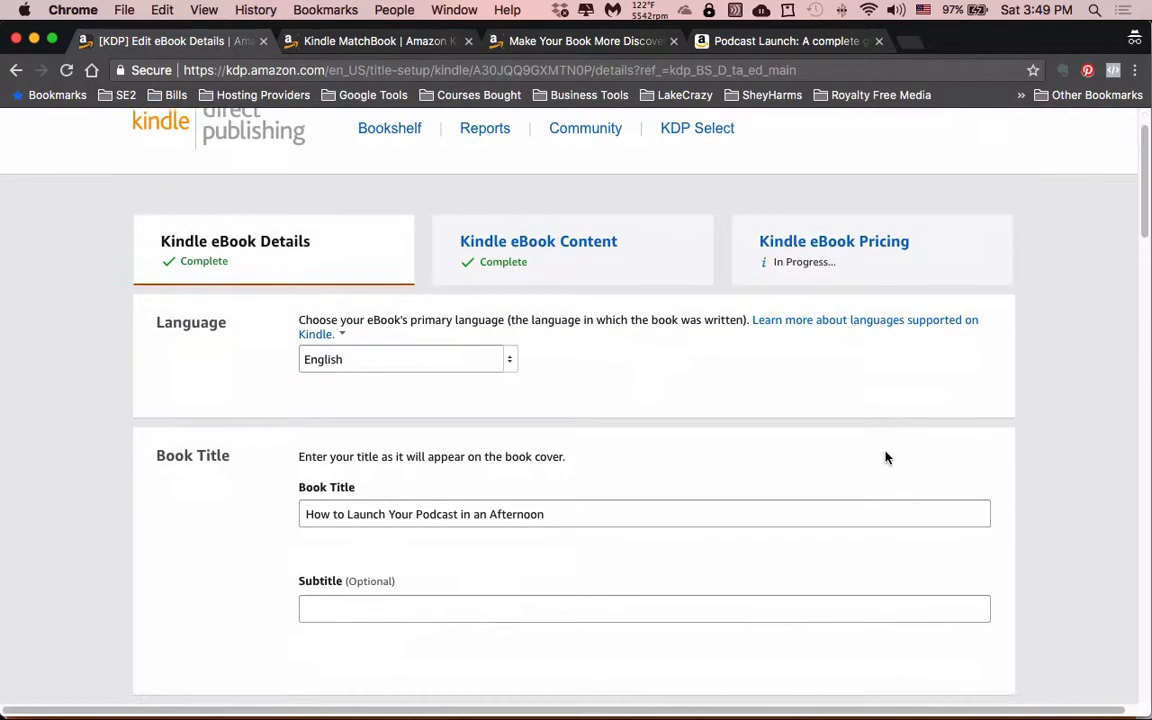
pyautogui.scroll(-20, 886, 457)
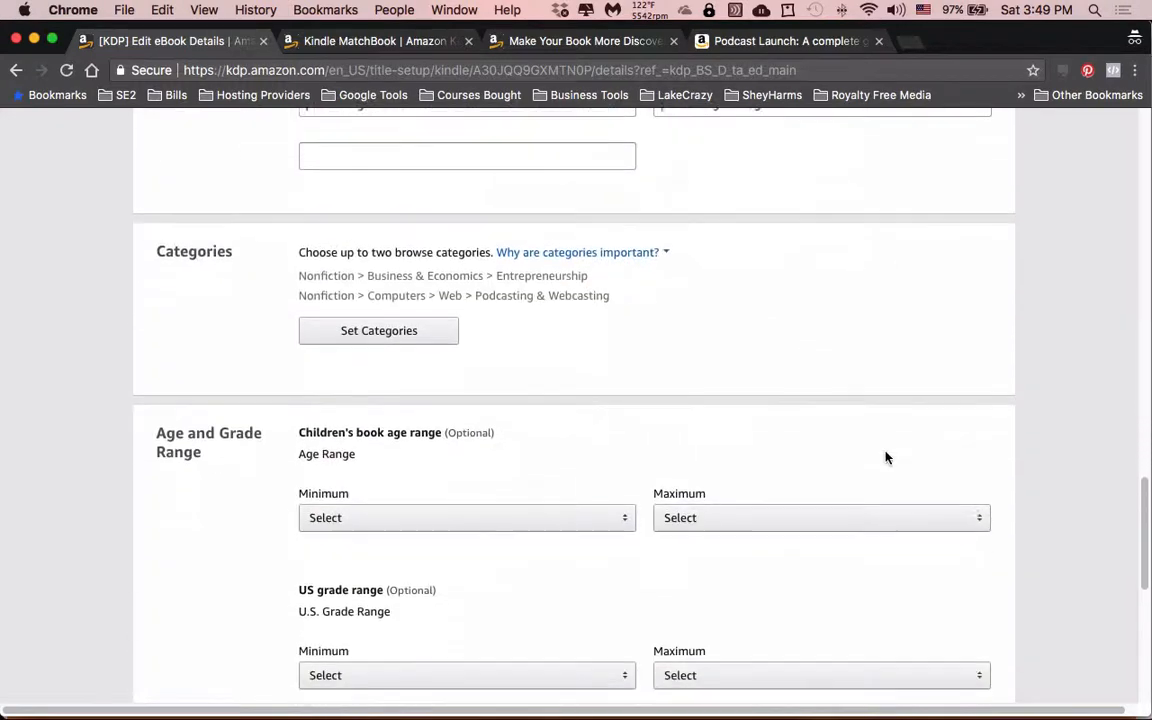